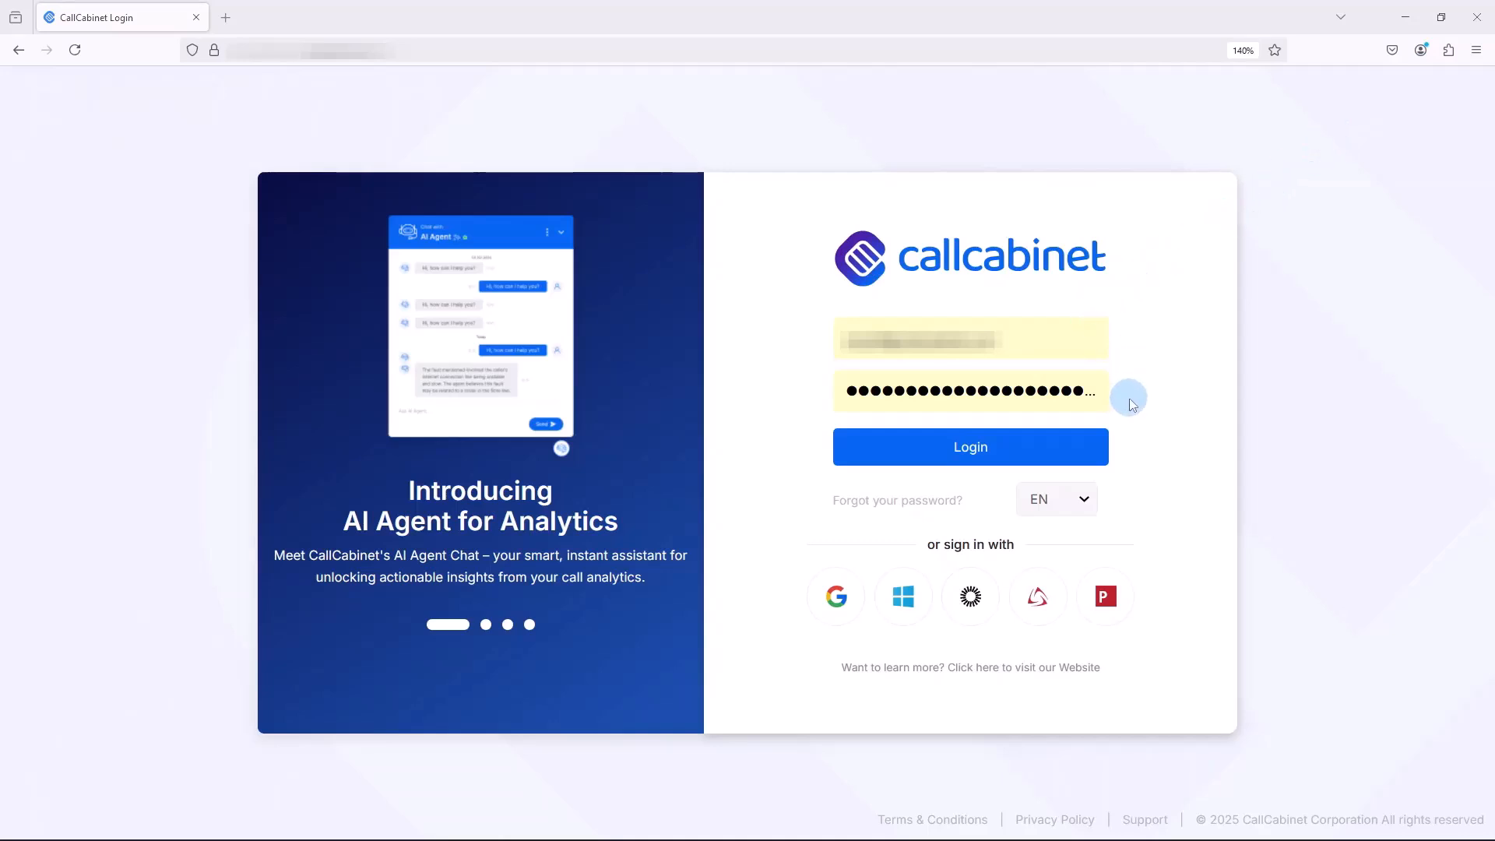
Sign in with the prefilled credentials and play the newest recording in the call list.
{"action": "left_click", "coordinate": [990, 452]}
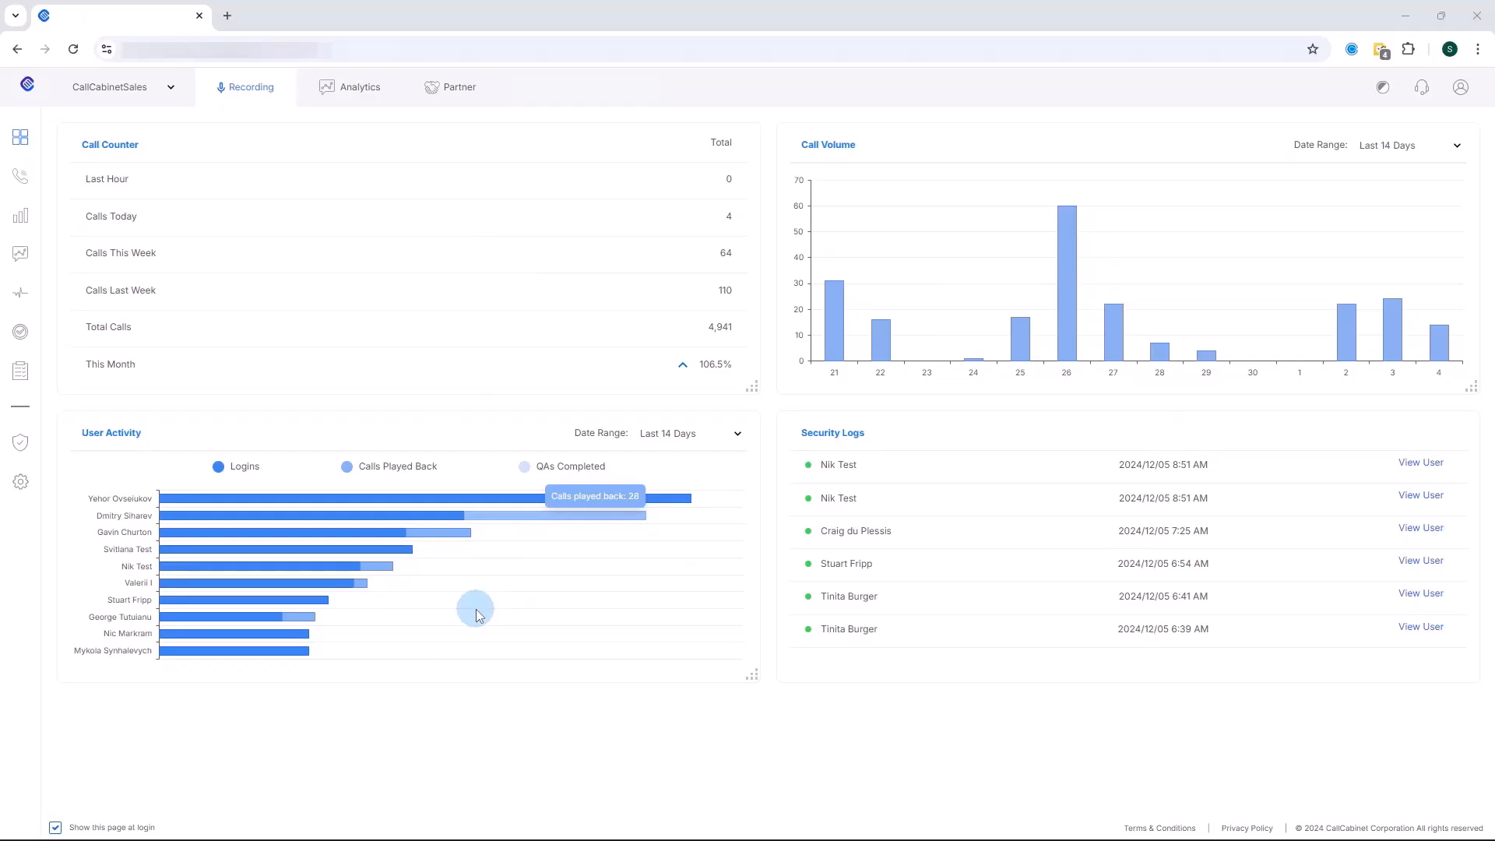
{"action": "left_click", "coordinate": [22, 189]}
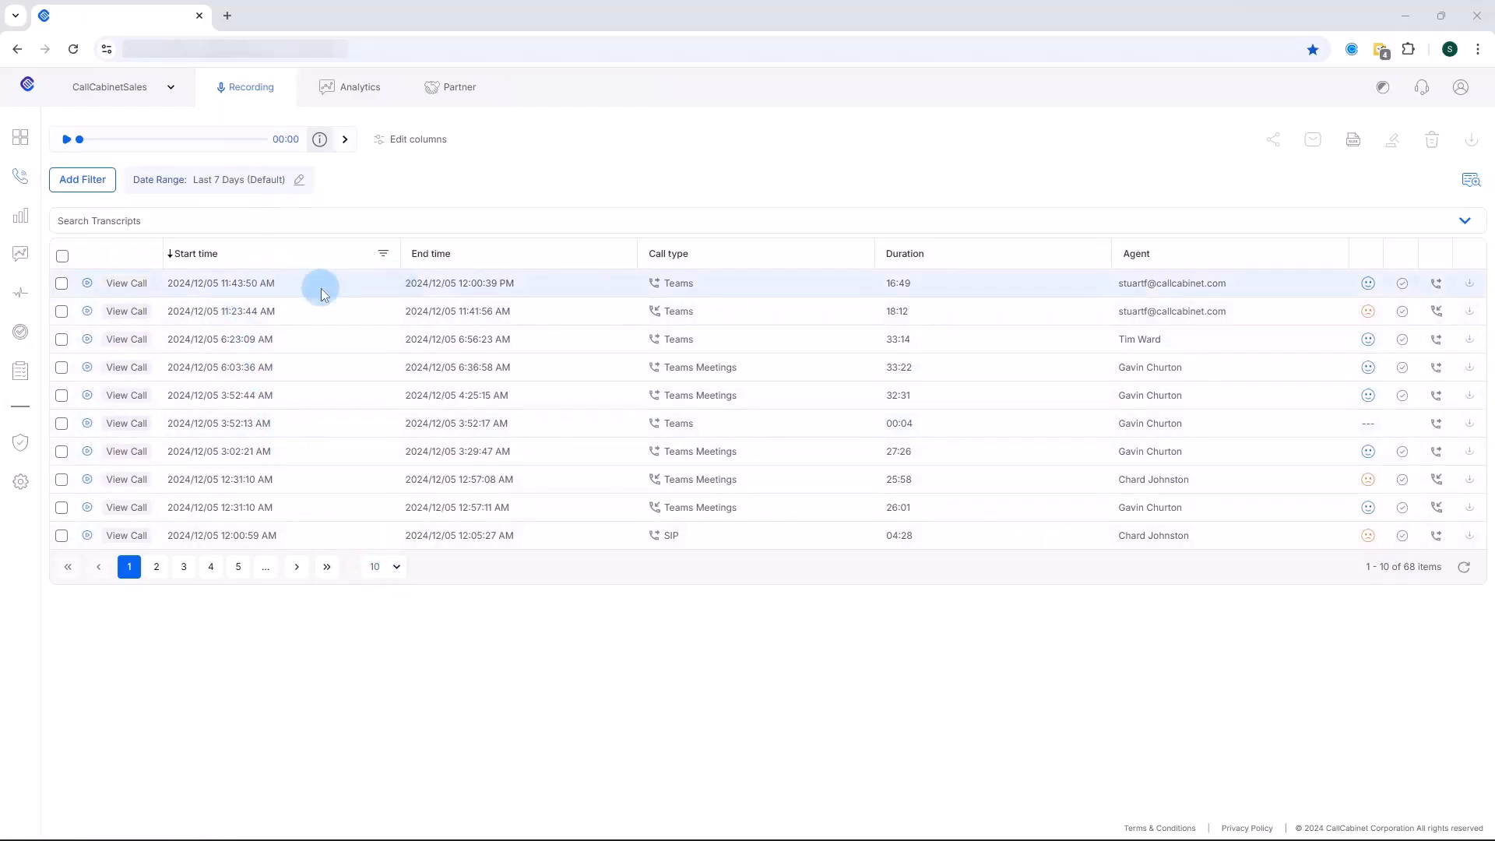
{"action": "left_click", "coordinate": [87, 284]}
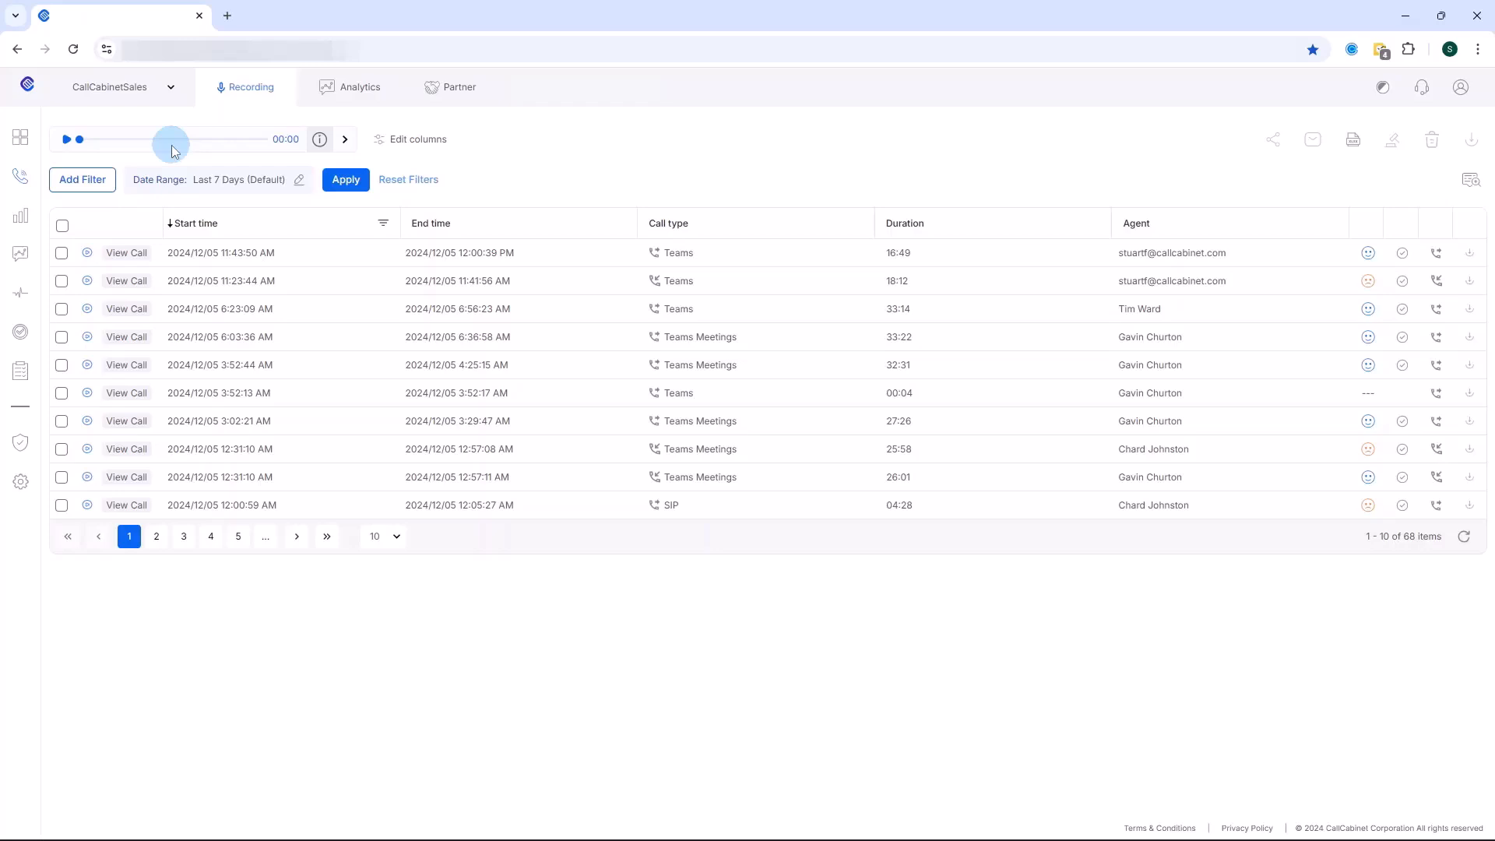
Filter the call list to calls lasting from 0 to 4 minutes and apply the filter.
{"action": "left_click", "coordinate": [82, 189]}
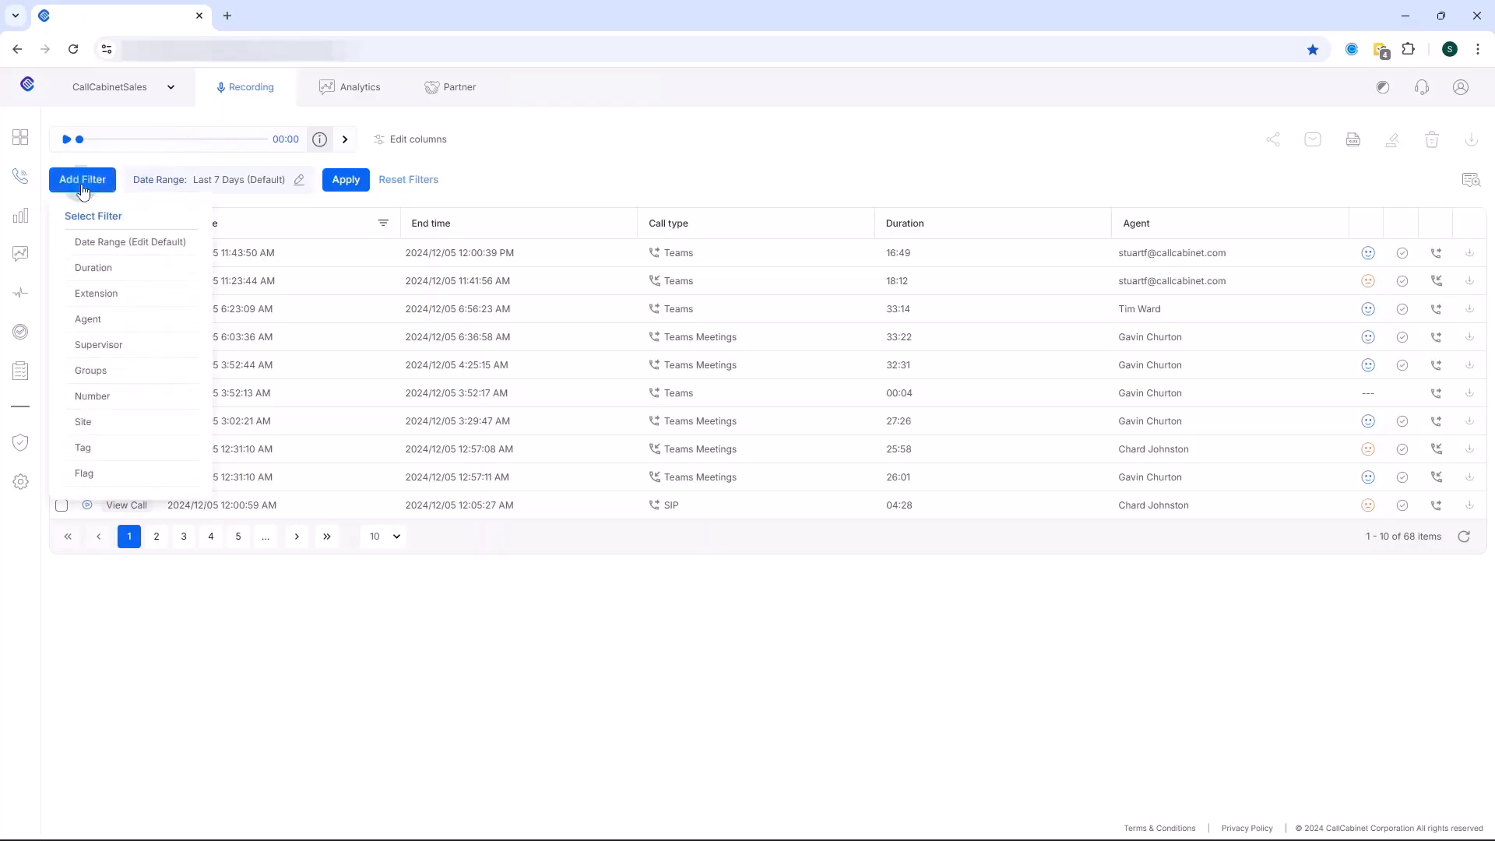
{"action": "left_click", "coordinate": [97, 267]}
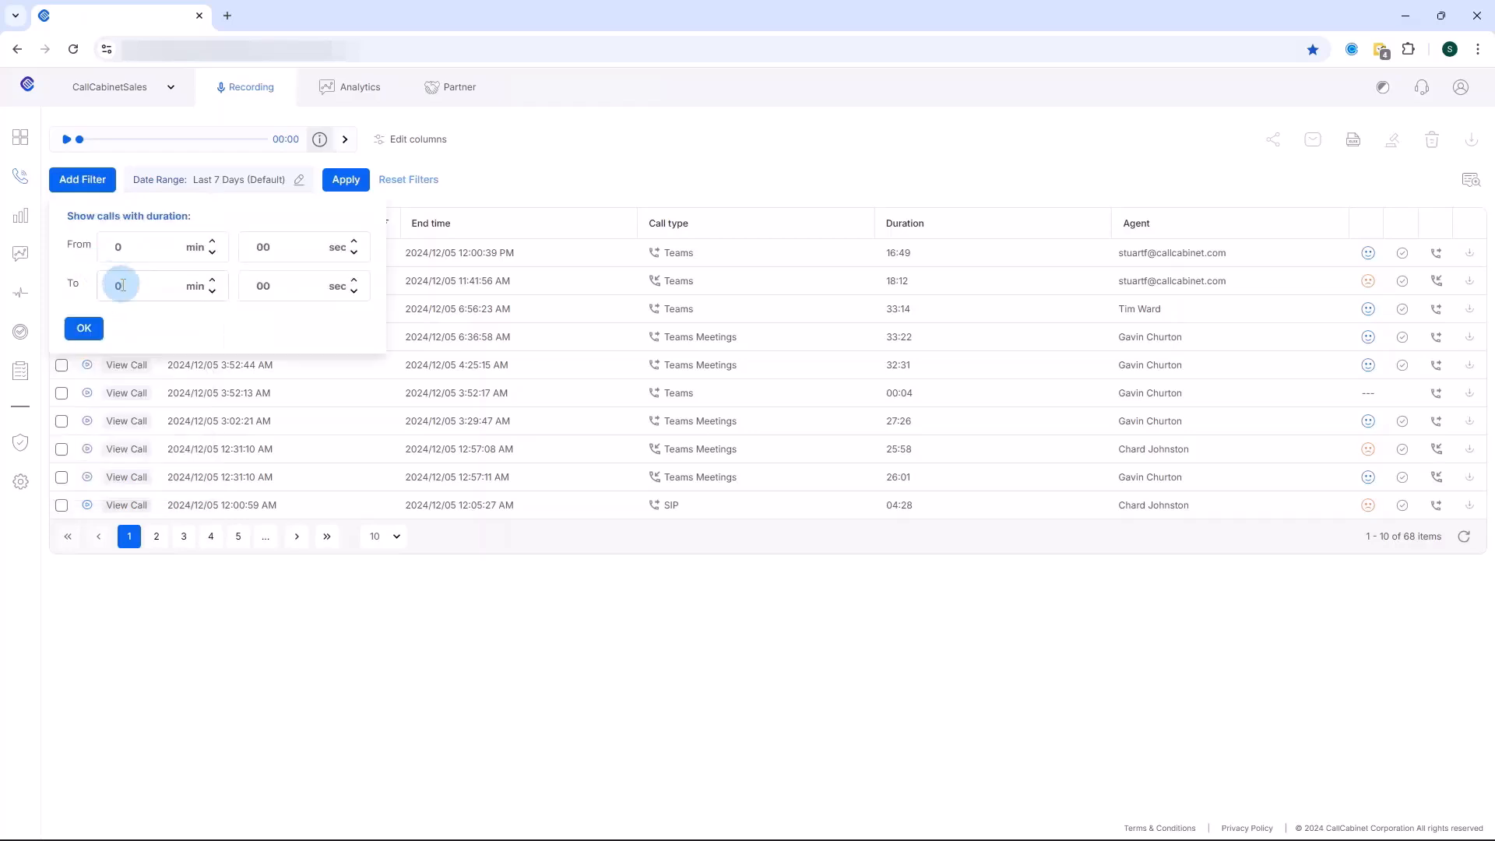
{"action": "left_click", "coordinate": [211, 280]}
{"action": "left_click", "coordinate": [211, 281]}
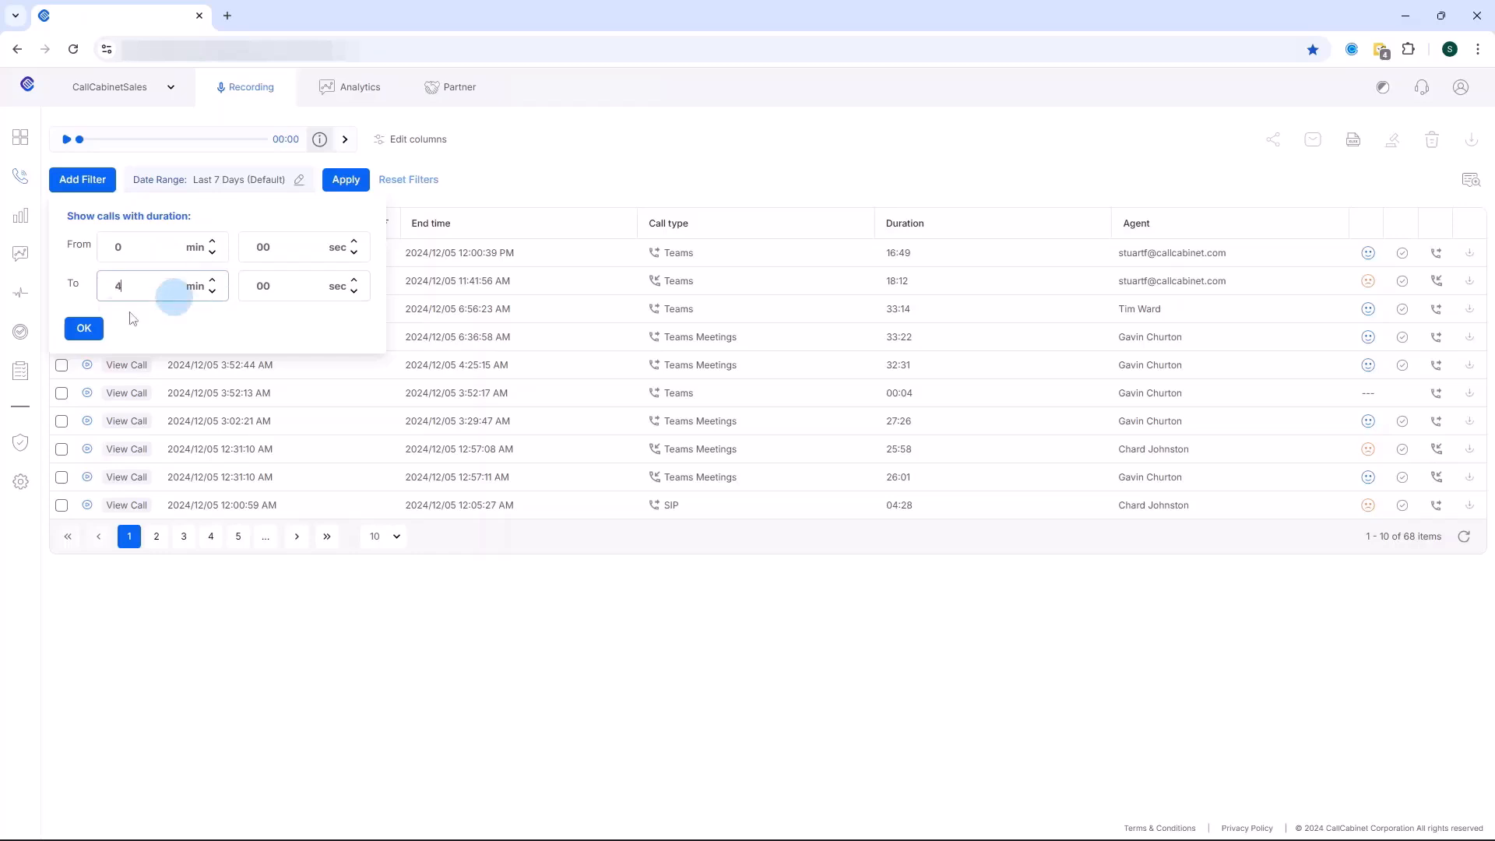
{"action": "left_click", "coordinate": [85, 327]}
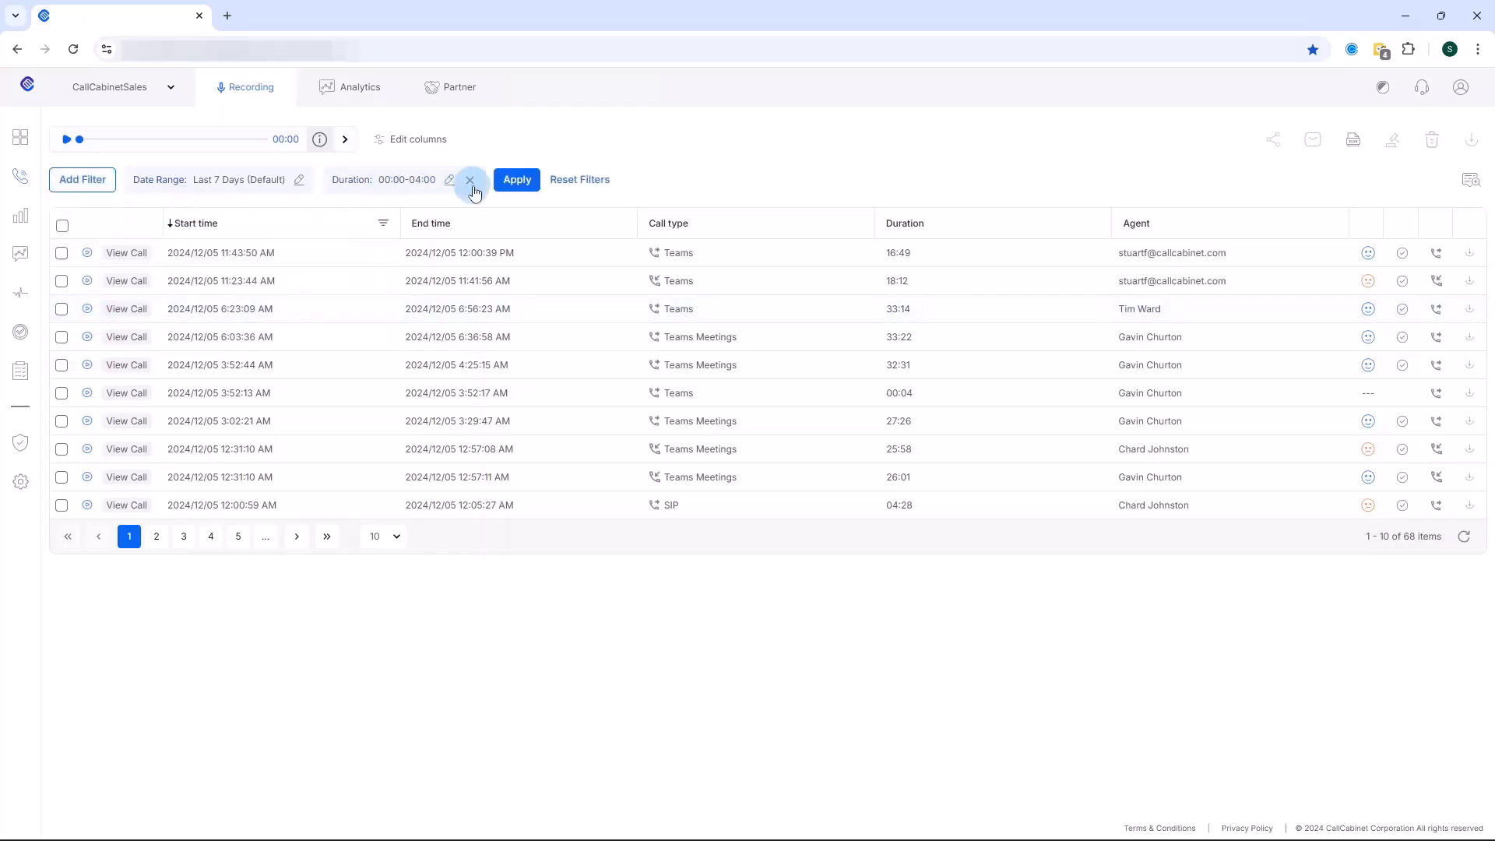
{"action": "left_click", "coordinate": [518, 184]}
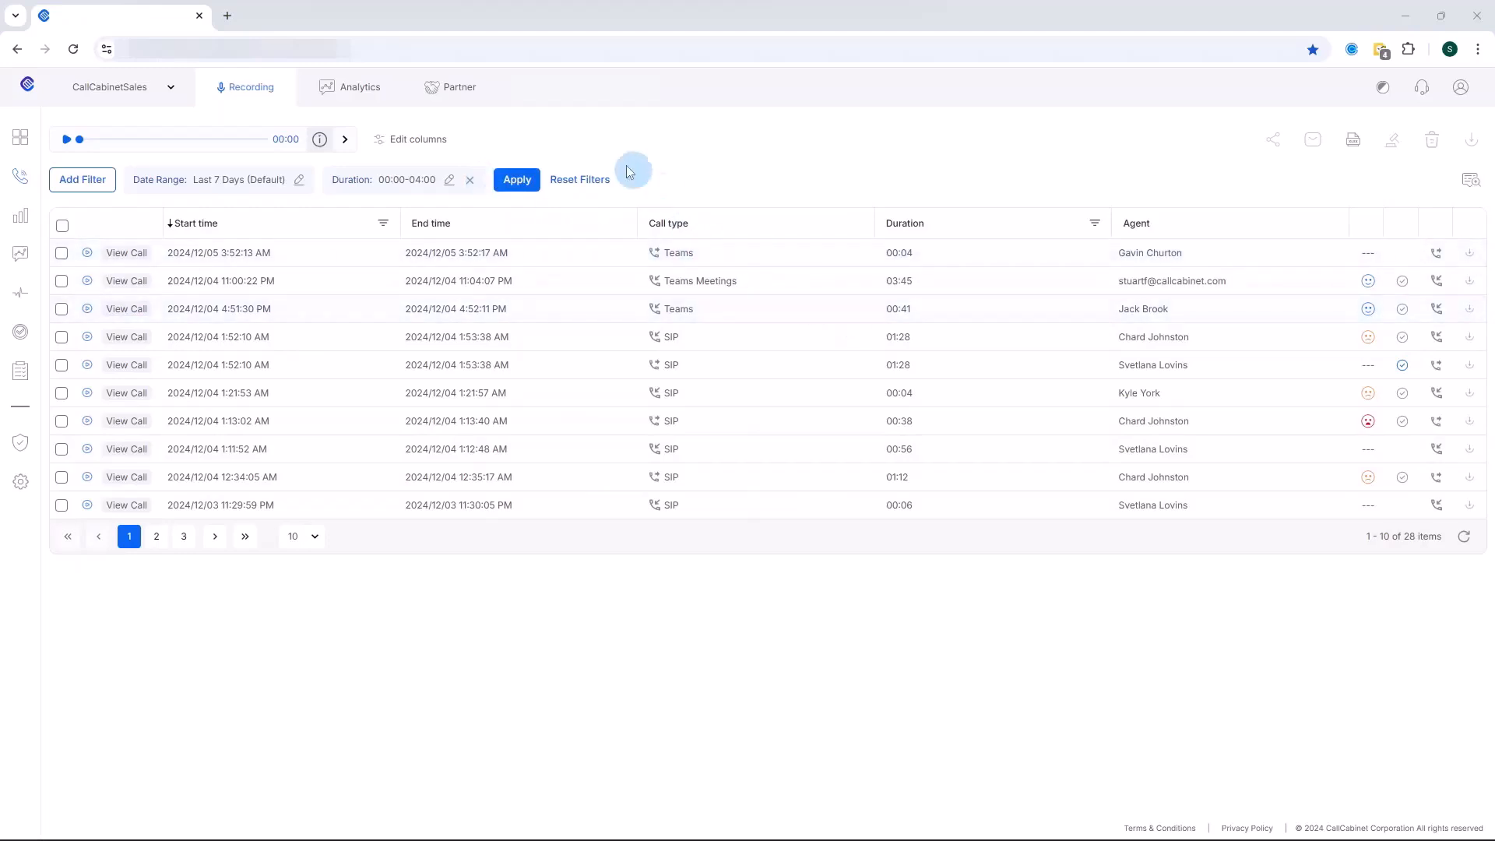
Add the Site column after Agent to the call list's visible columns and save the layout.
{"action": "left_click", "coordinate": [428, 138]}
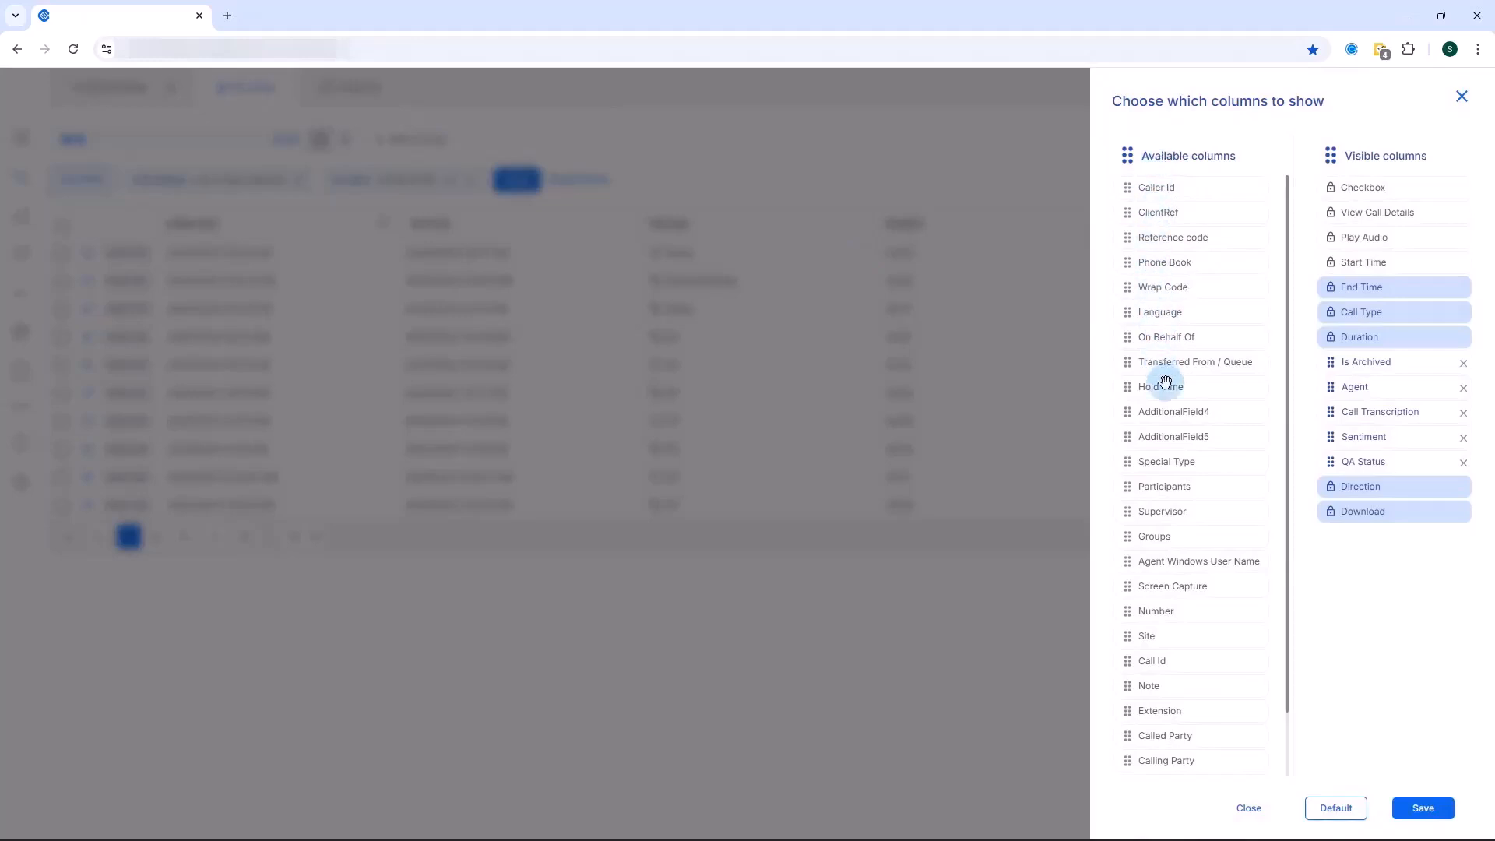
{"action": "left_click_drag", "start_coordinate": [1134, 640], "coordinate": [1354, 411]}
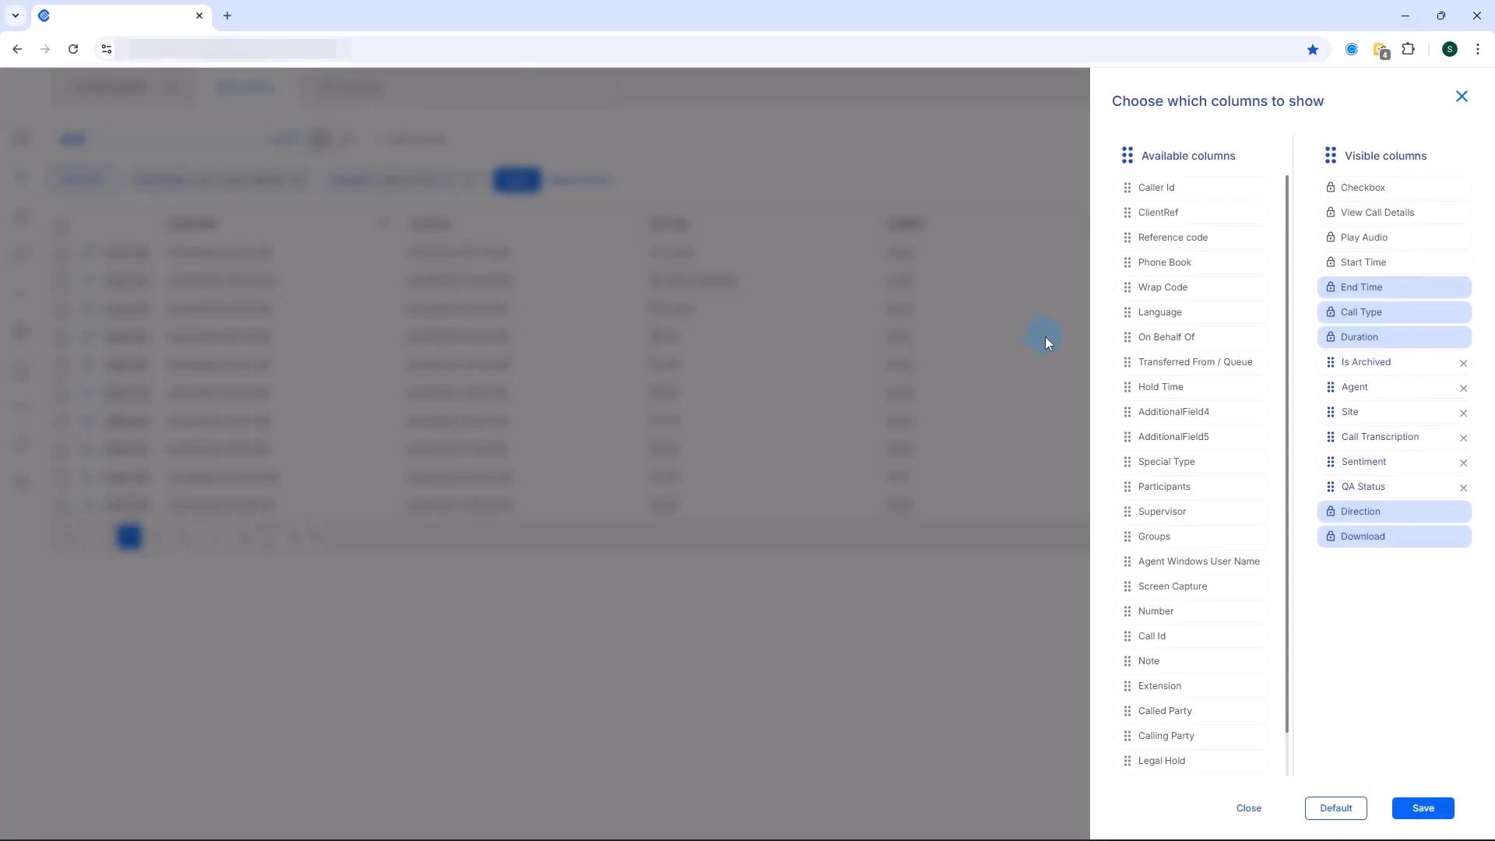
{"action": "left_click", "coordinate": [1416, 808]}
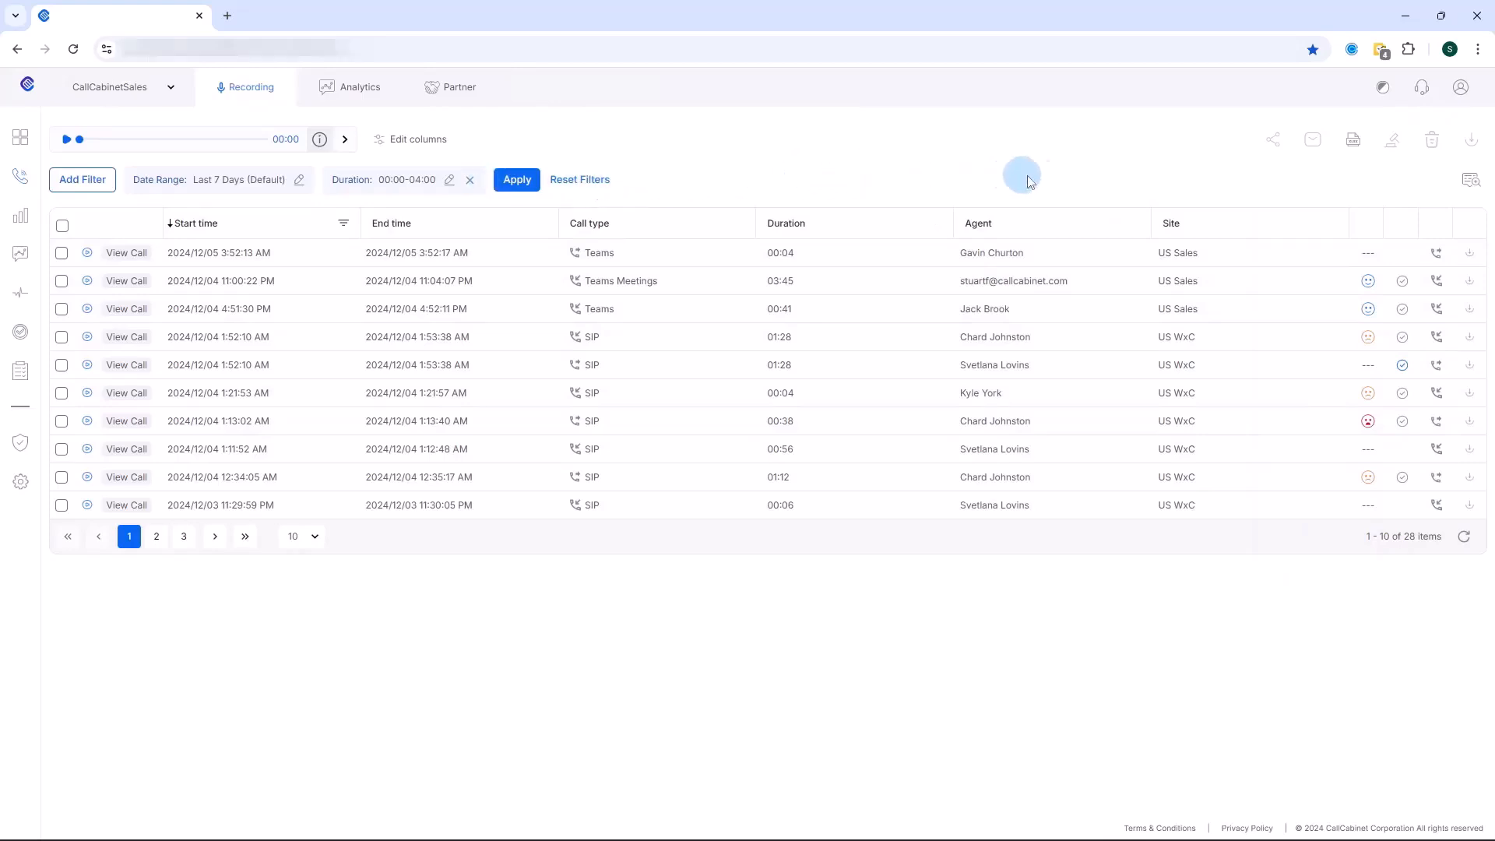
Search the call transcripts of both speakers for "good" and look through the first call's matching snippets.
{"action": "left_click", "coordinate": [1470, 181]}
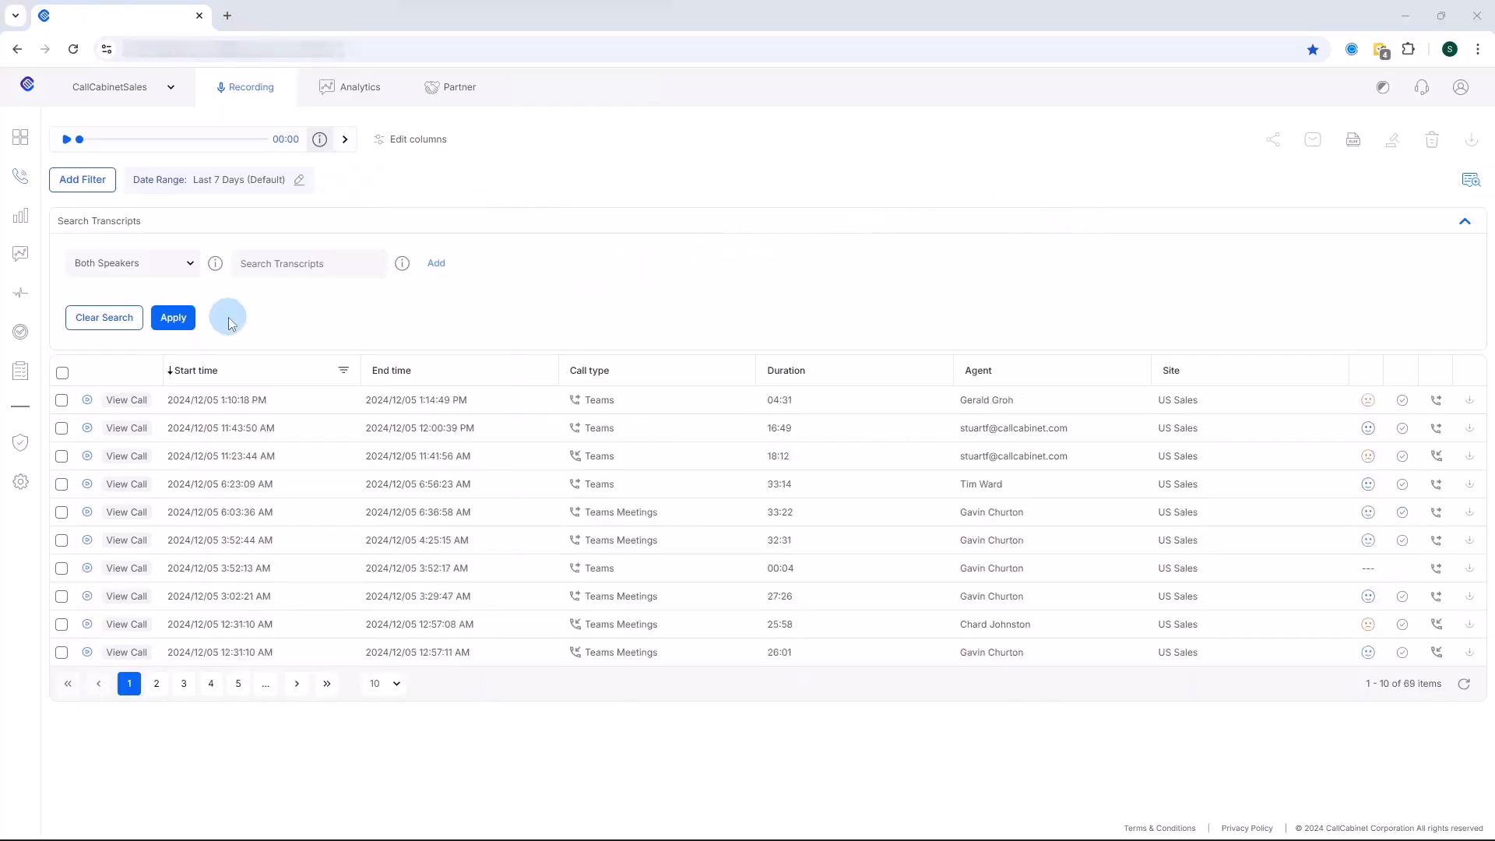
{"action": "left_click", "coordinate": [190, 265]}
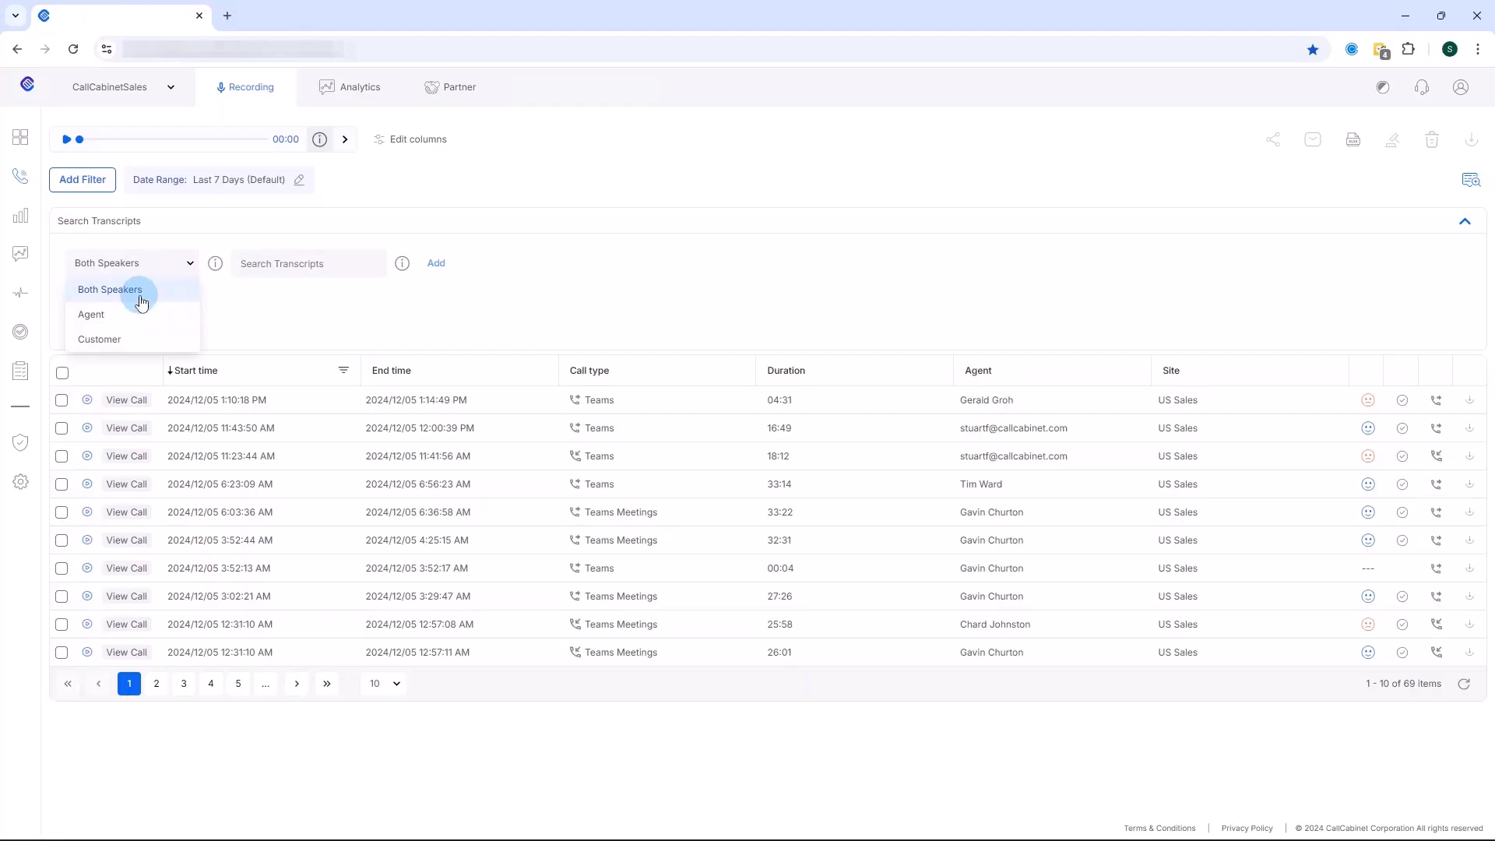
{"action": "left_click", "coordinate": [110, 288]}
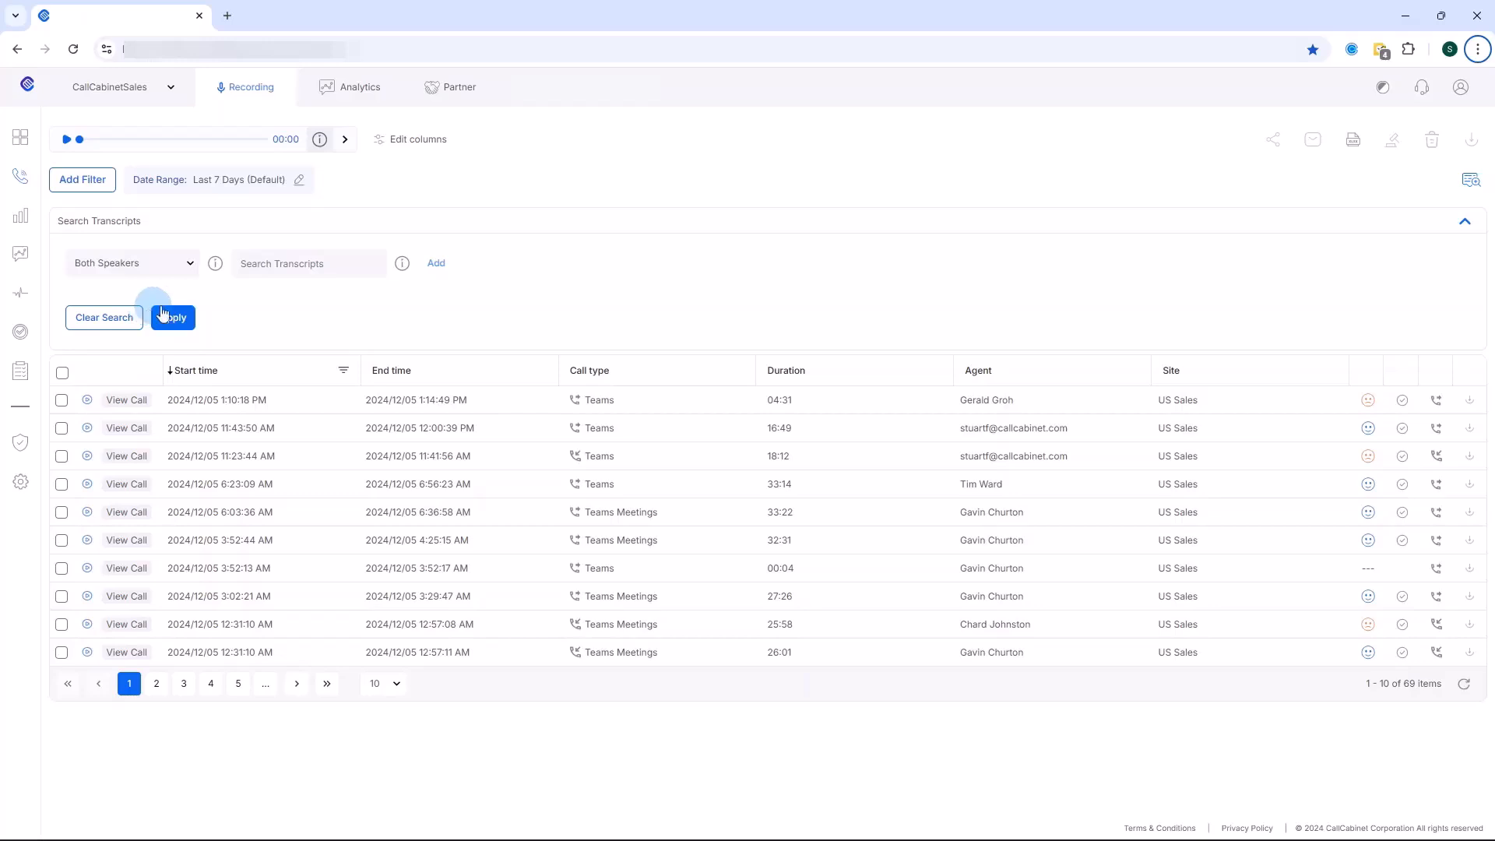
{"action": "left_click", "coordinate": [306, 267]}
{"action": "type", "text": "good"}
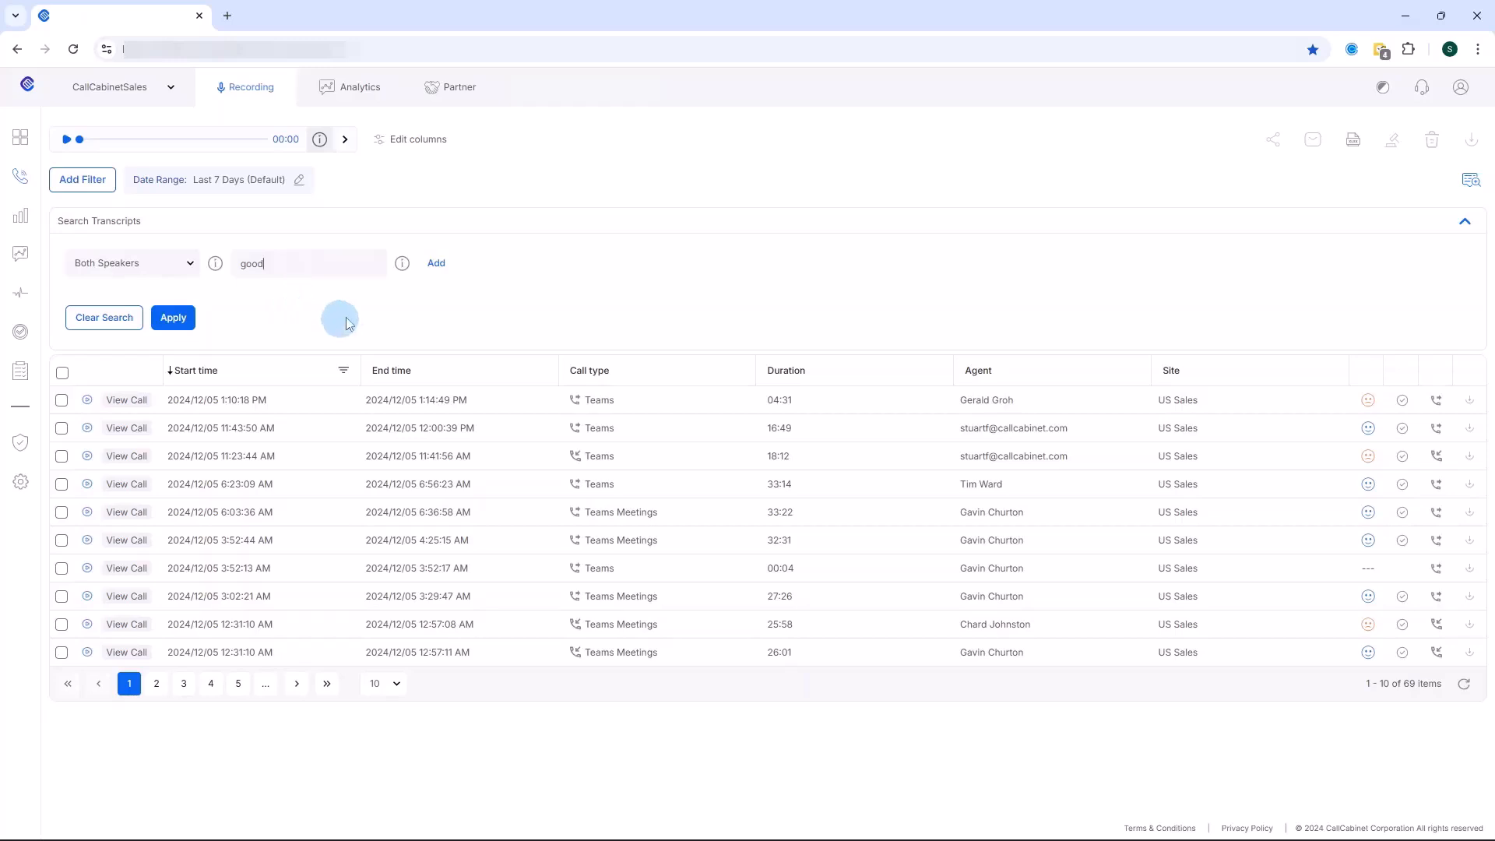
{"action": "left_click", "coordinate": [436, 265]}
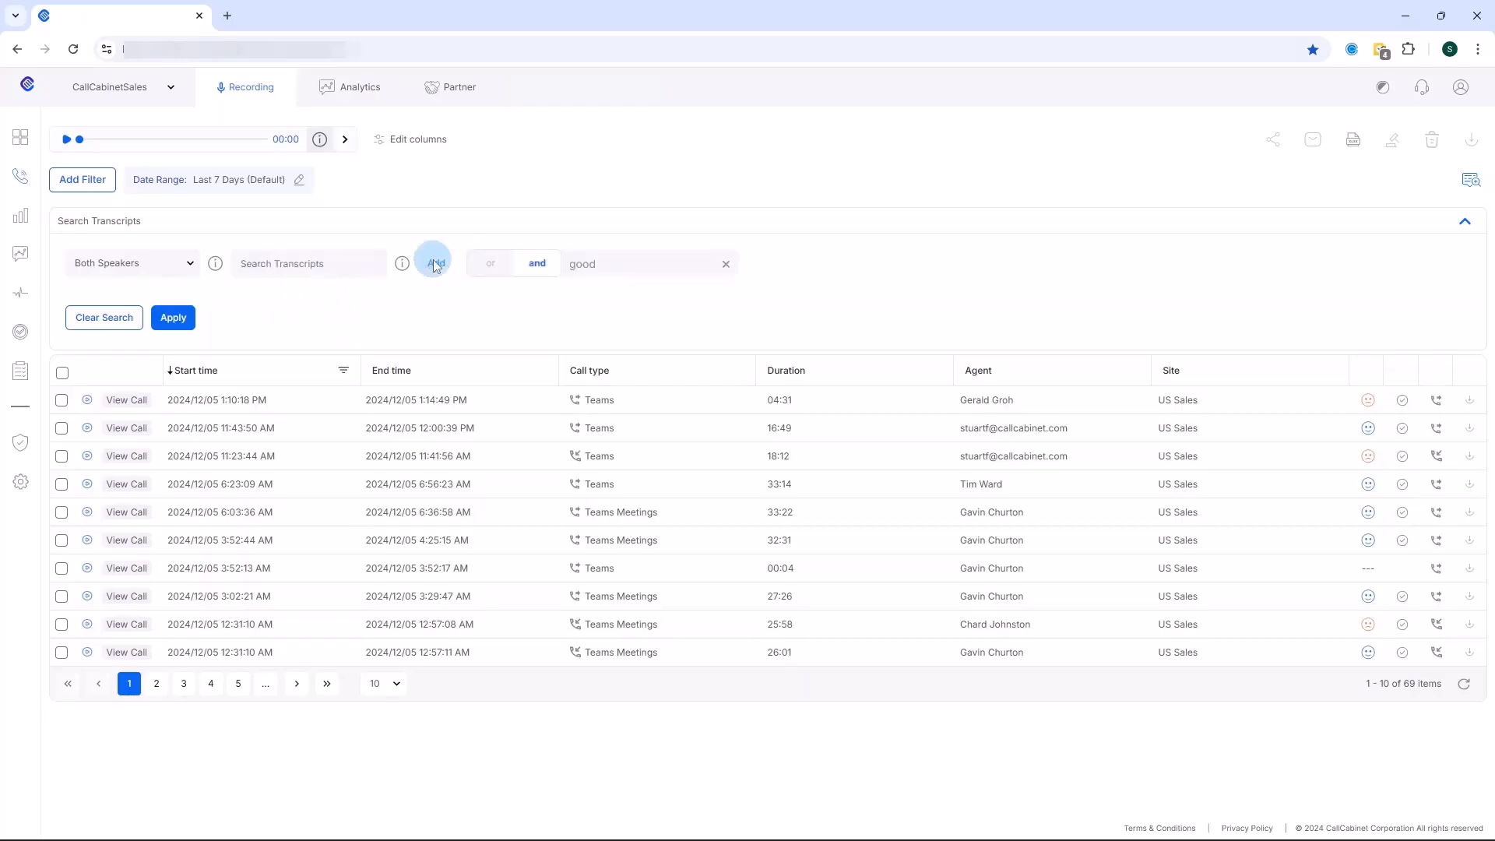
{"action": "left_click", "coordinate": [177, 318]}
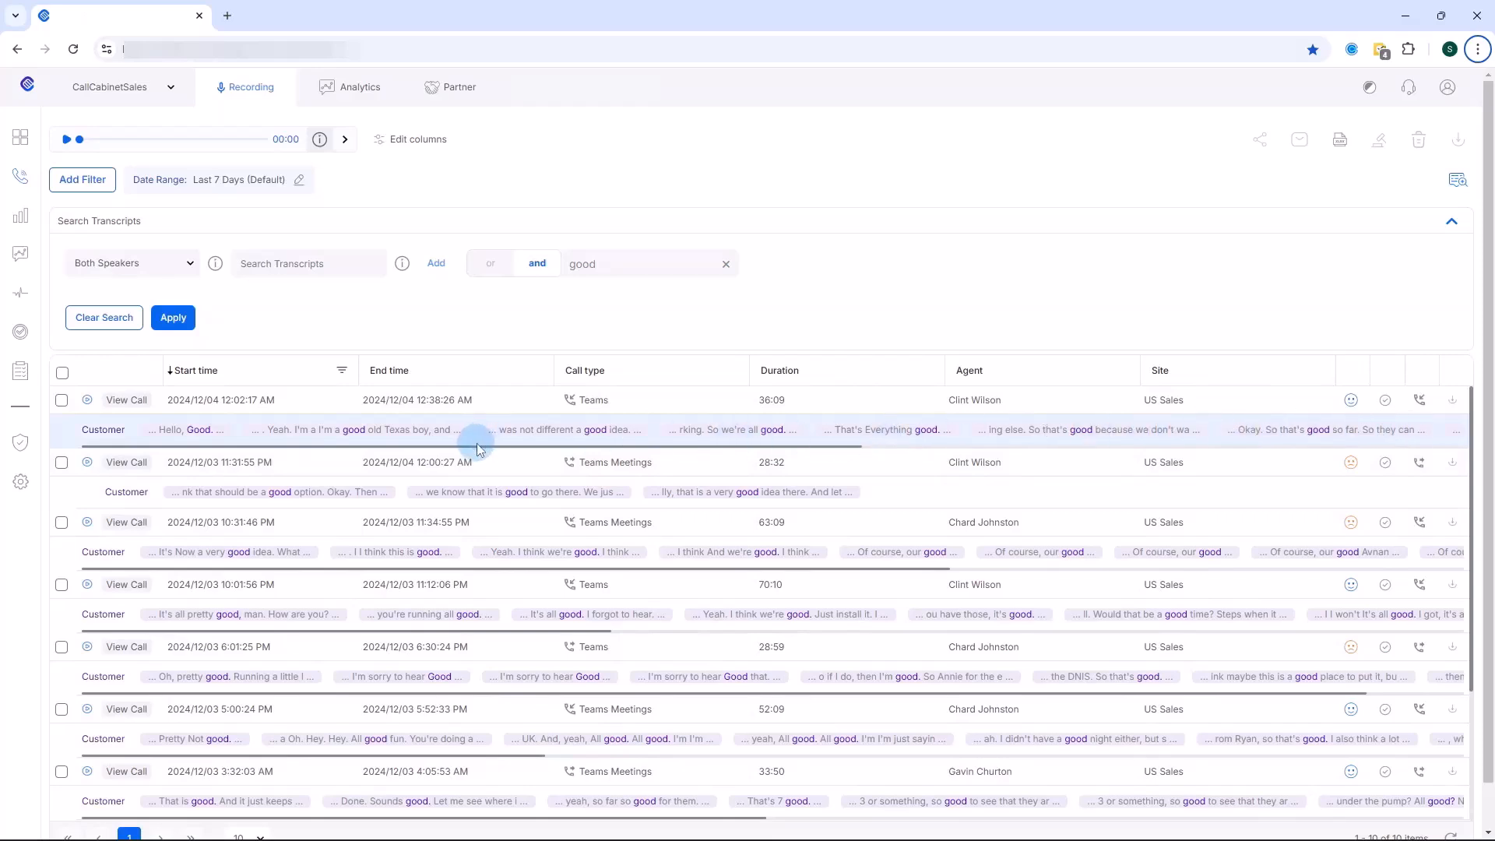
{"action": "left_click_drag", "start_coordinate": [474, 450], "coordinate": [543, 467]}
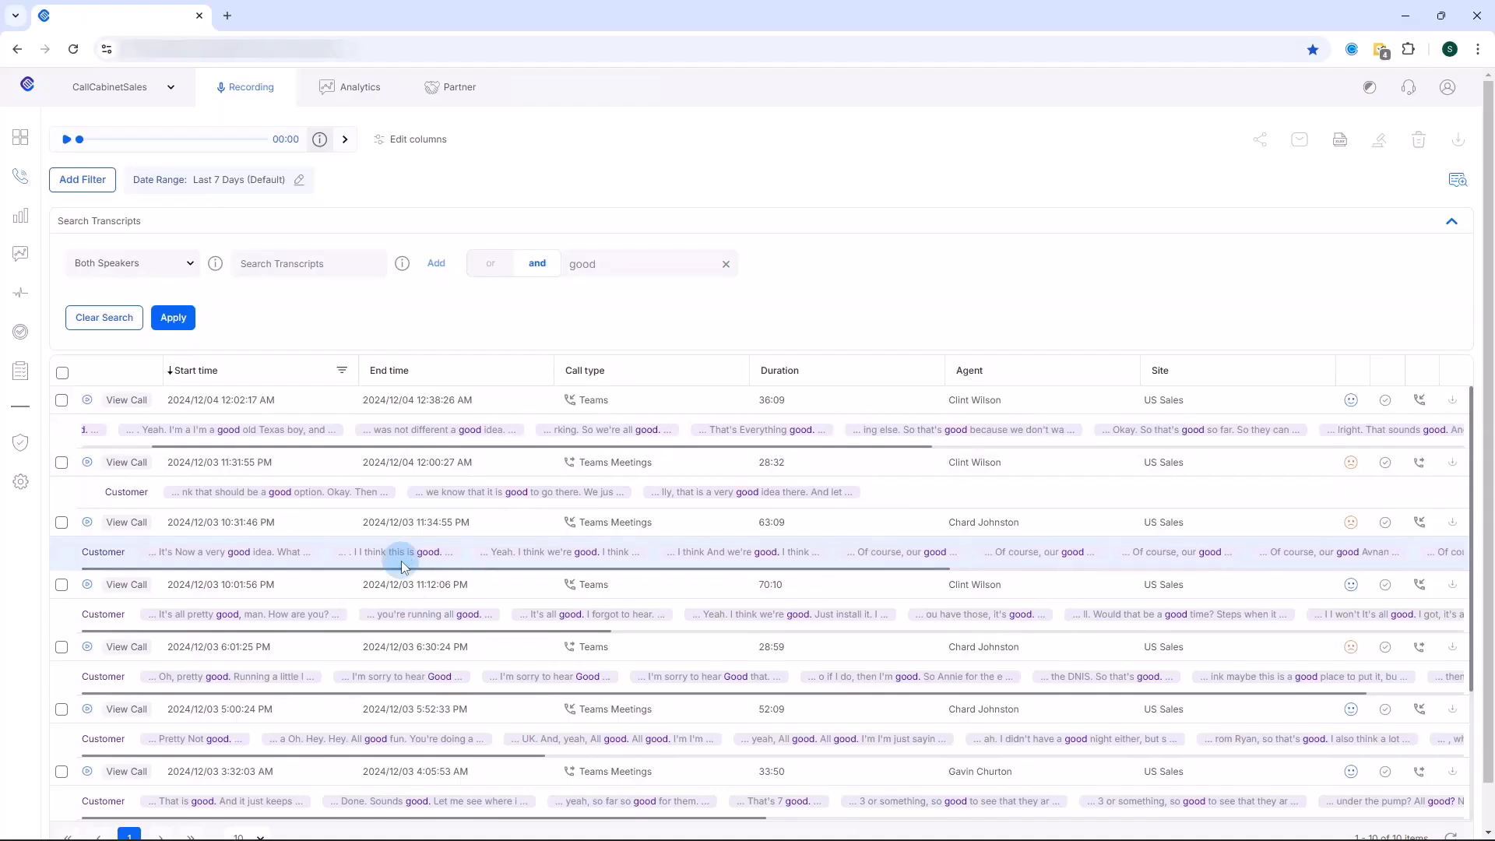
Add "bye" as an "or" term to the transcript search and apply it.
{"action": "left_click", "coordinate": [304, 261]}
{"action": "type", "text": "bye"}
{"action": "left_click", "coordinate": [436, 263]}
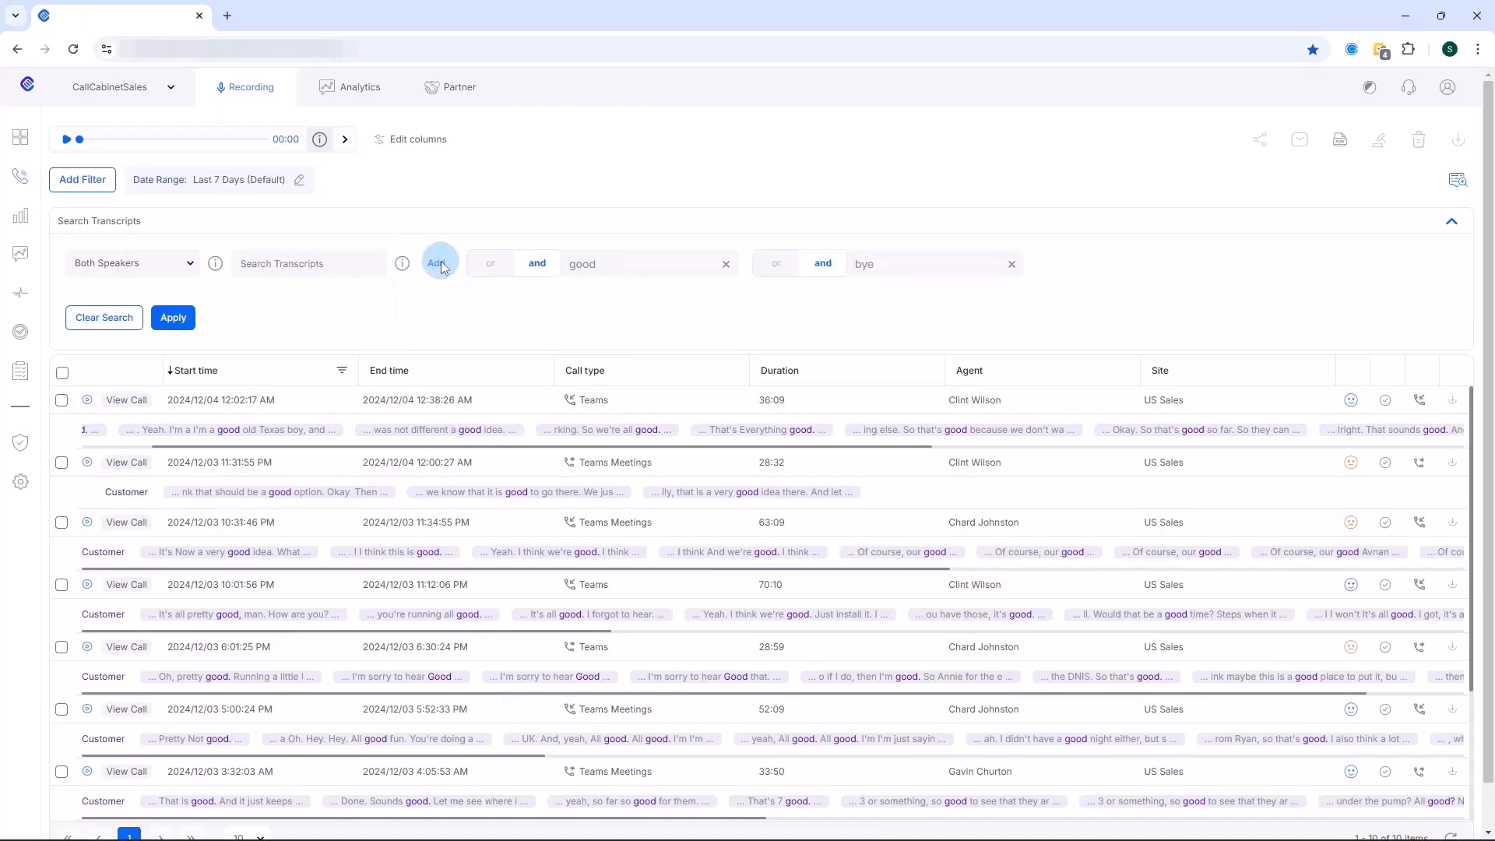
{"action": "left_click", "coordinate": [778, 272]}
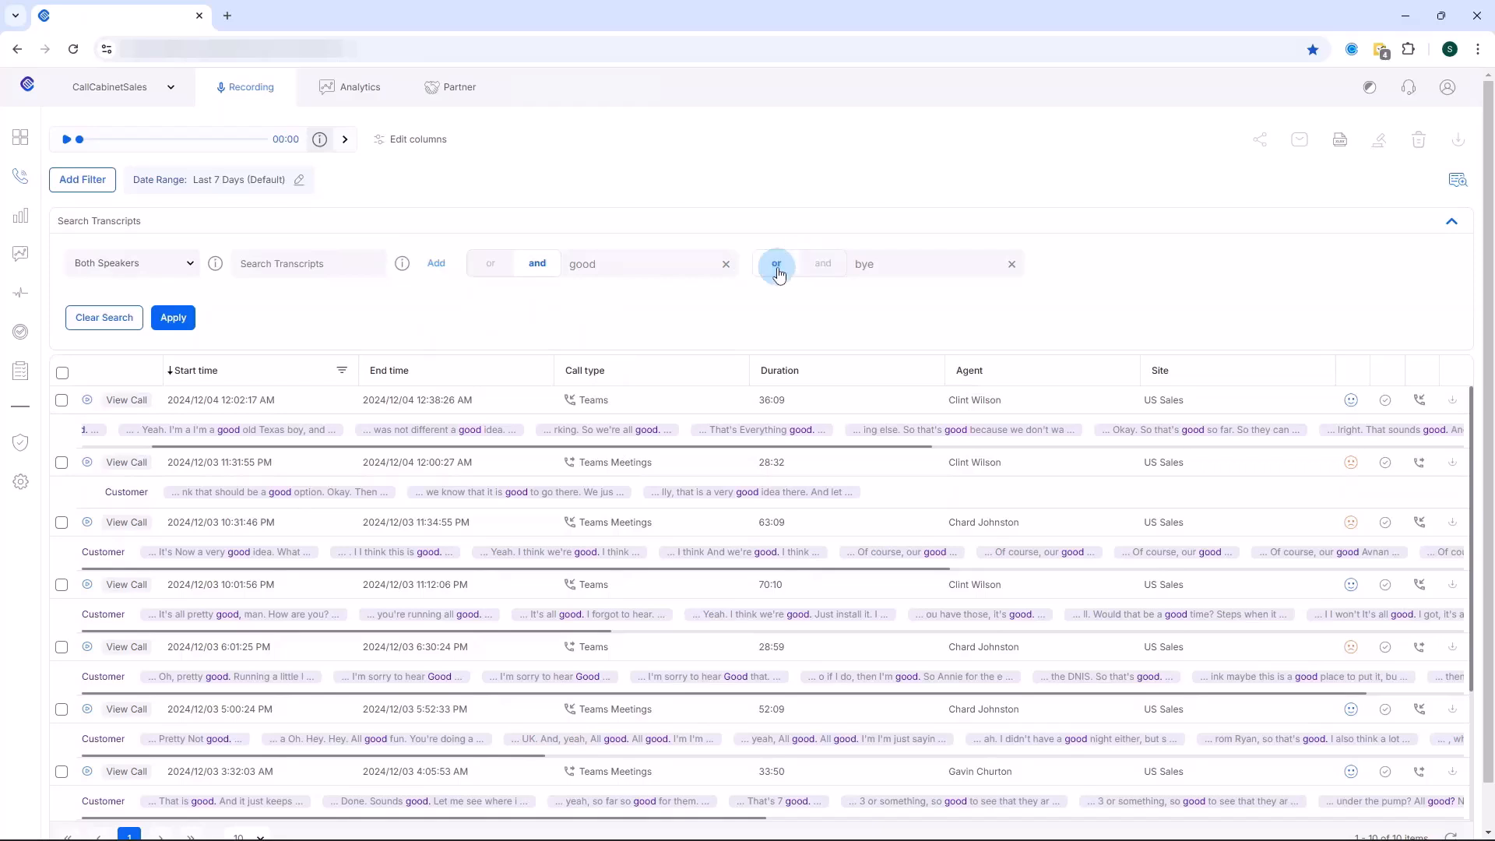
{"action": "left_click", "coordinate": [176, 319]}
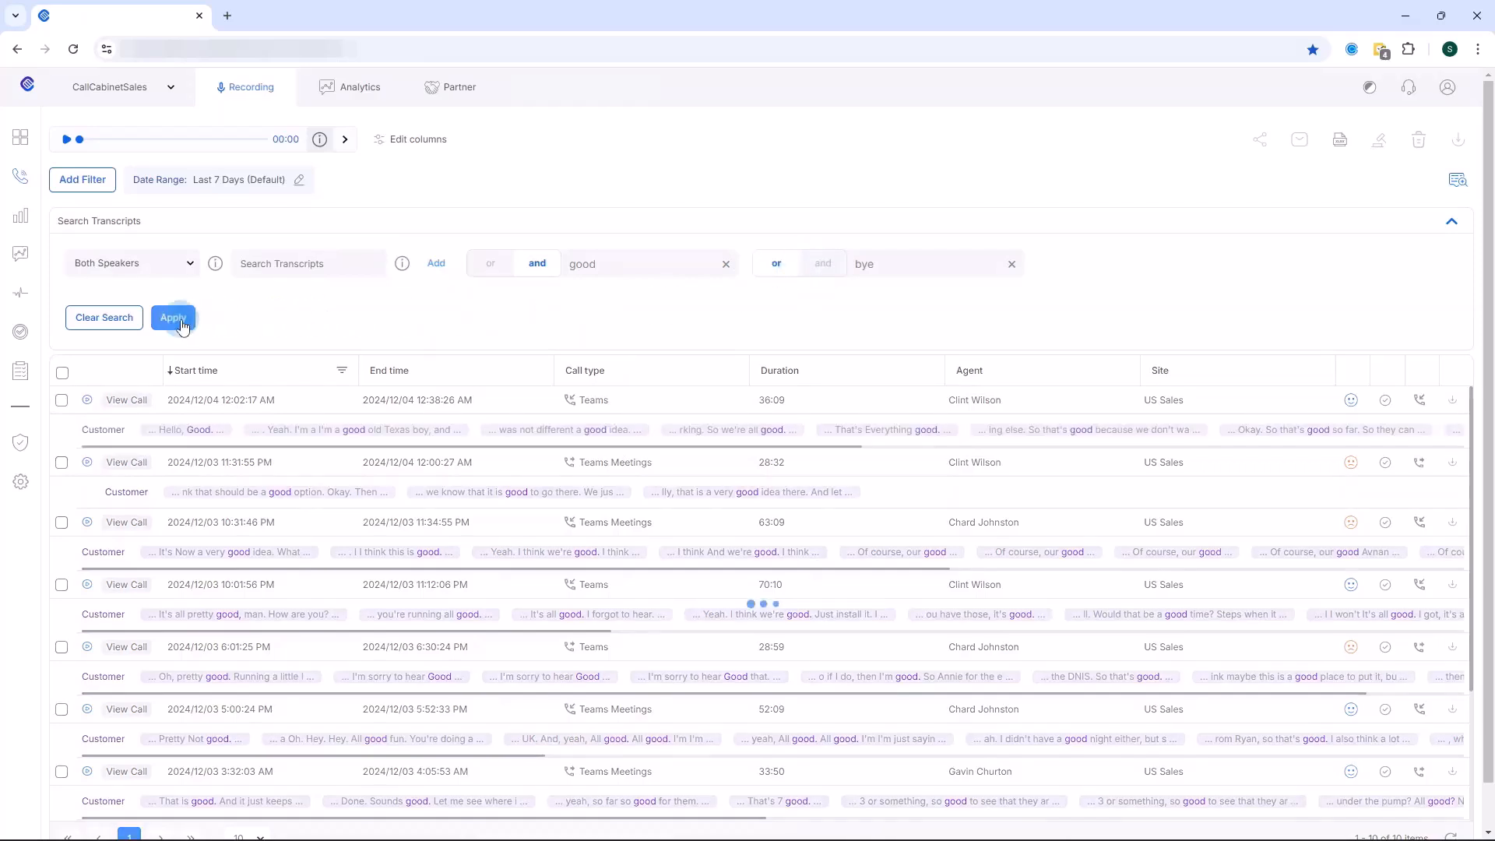
Review the transcript matches in the listed calls, and clear and close the transcript search.
{"action": "left_click", "coordinate": [248, 397]}
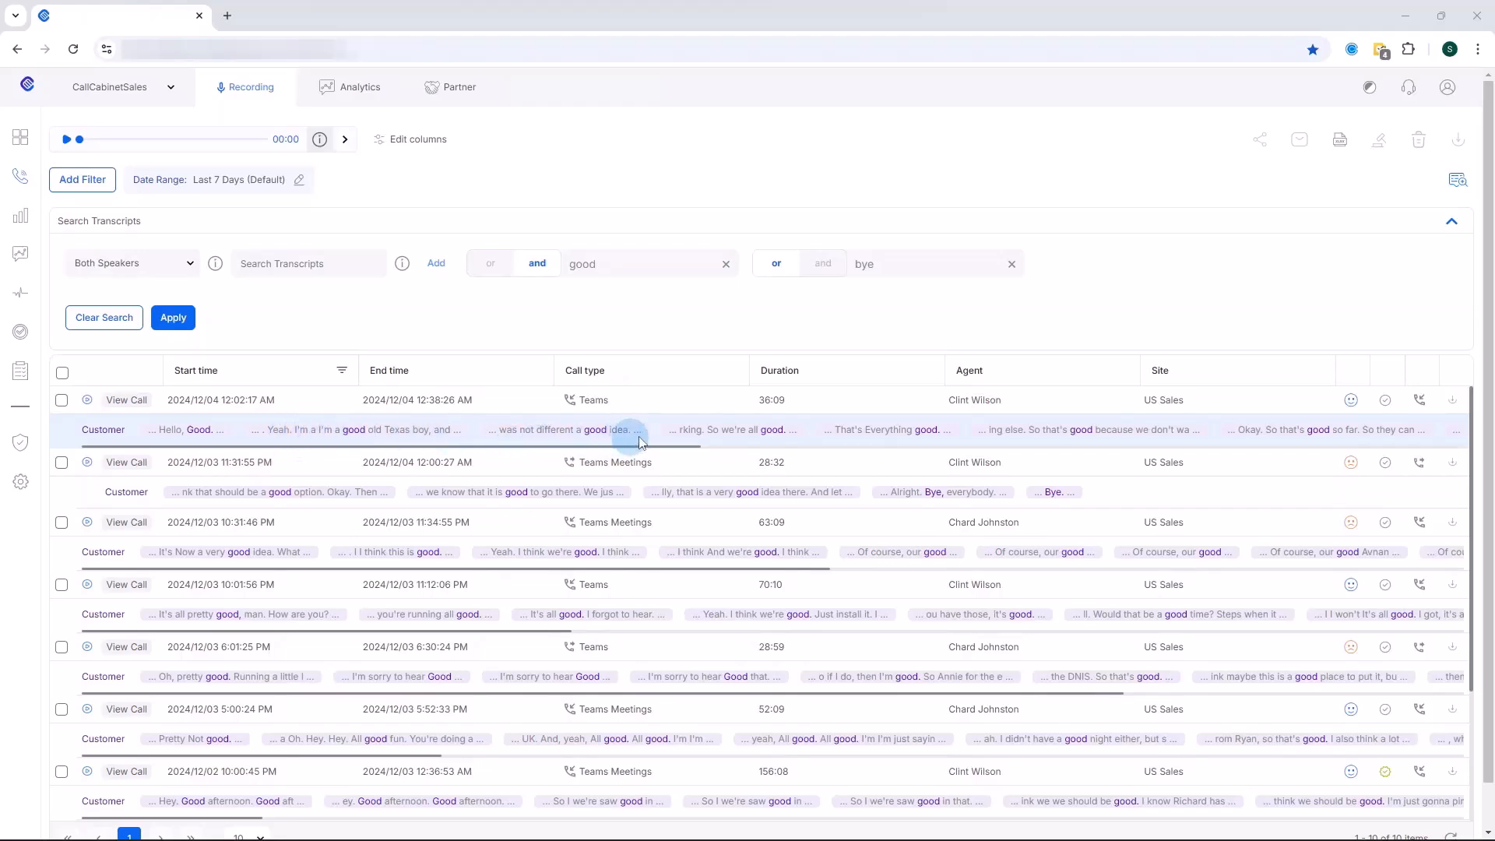
{"action": "scroll", "coordinate": [467, 459], "scroll_direction": "down", "scroll_amount": 1}
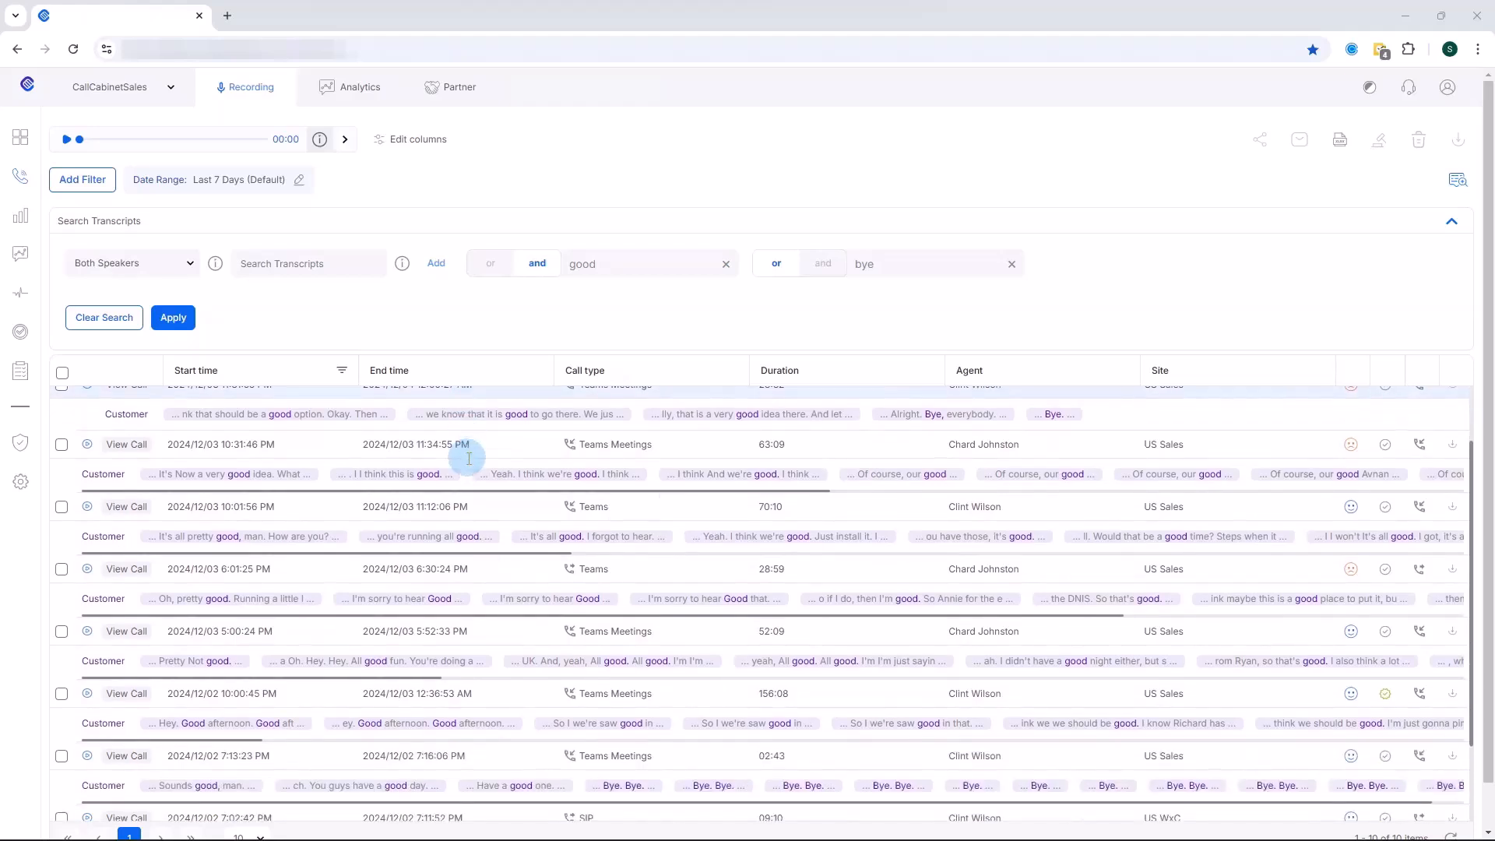
{"action": "scroll", "coordinate": [469, 457], "scroll_direction": "down", "scroll_amount": 1}
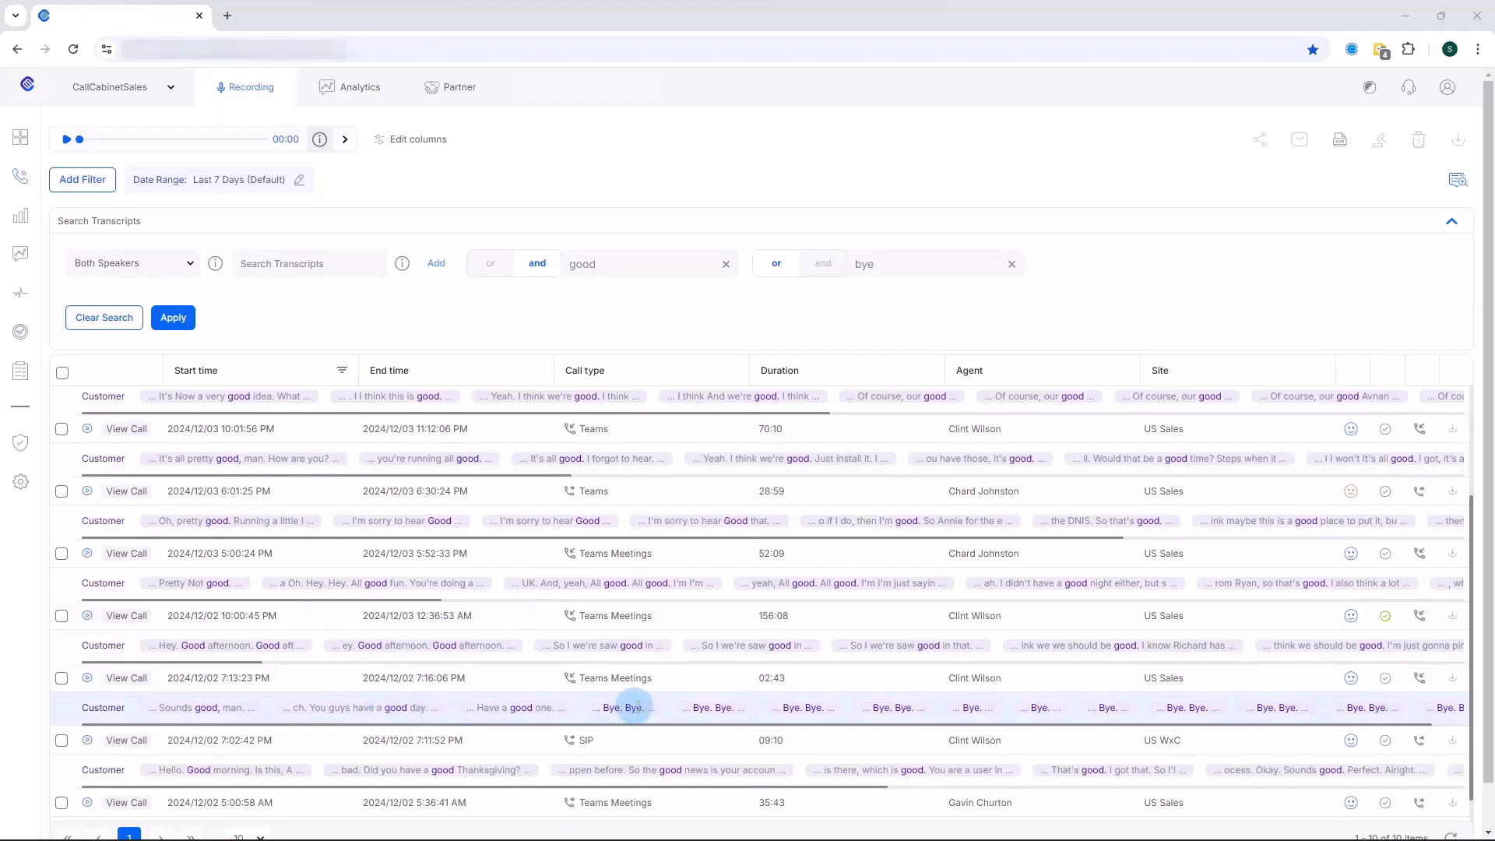
{"action": "scroll", "coordinate": [636, 705], "scroll_direction": "up", "scroll_amount": 1}
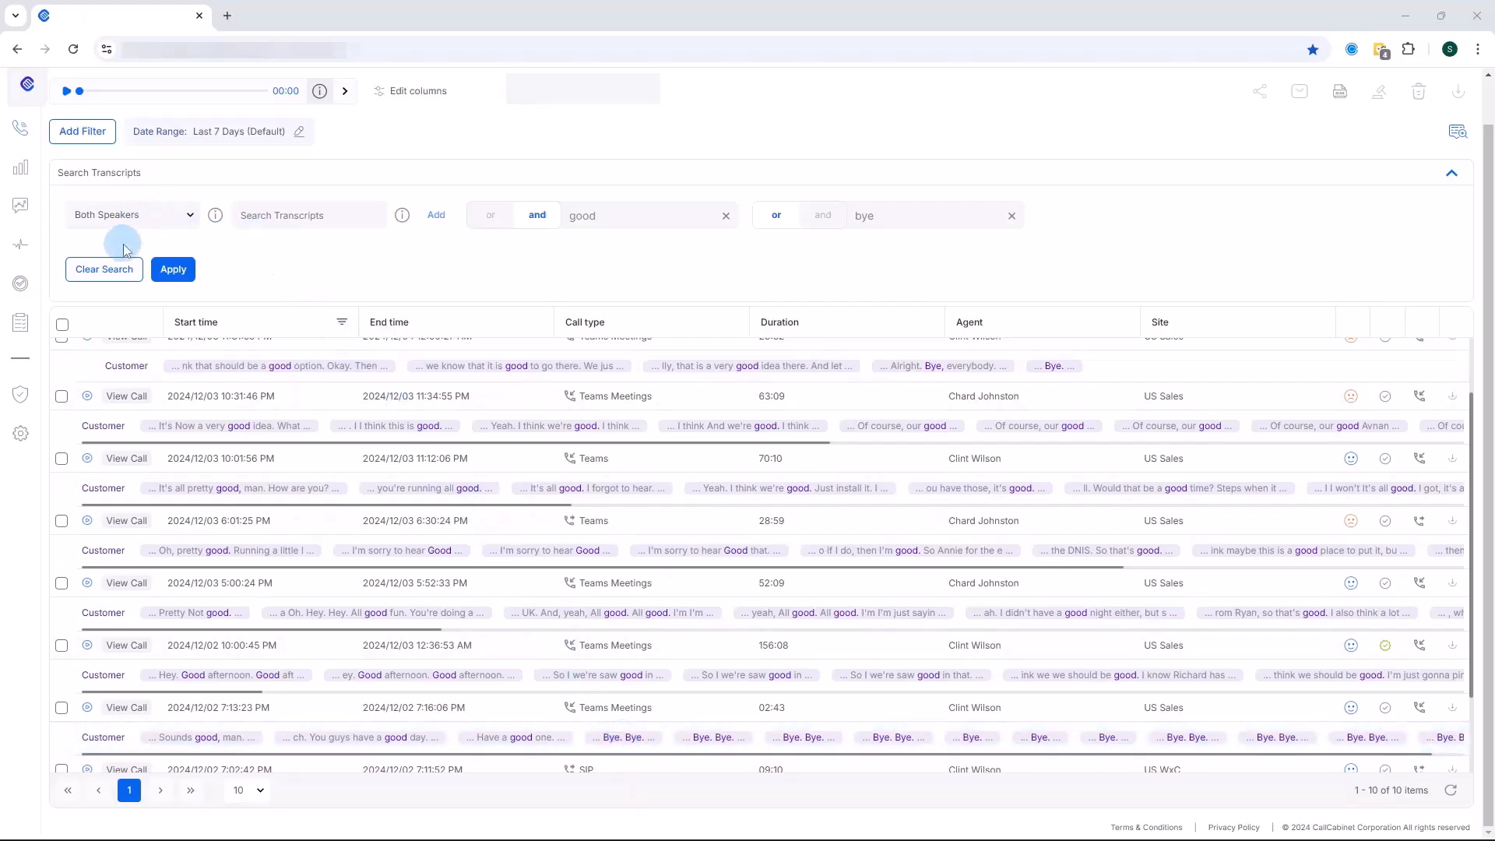
{"action": "left_click", "coordinate": [113, 267]}
{"action": "left_click", "coordinate": [1460, 186]}
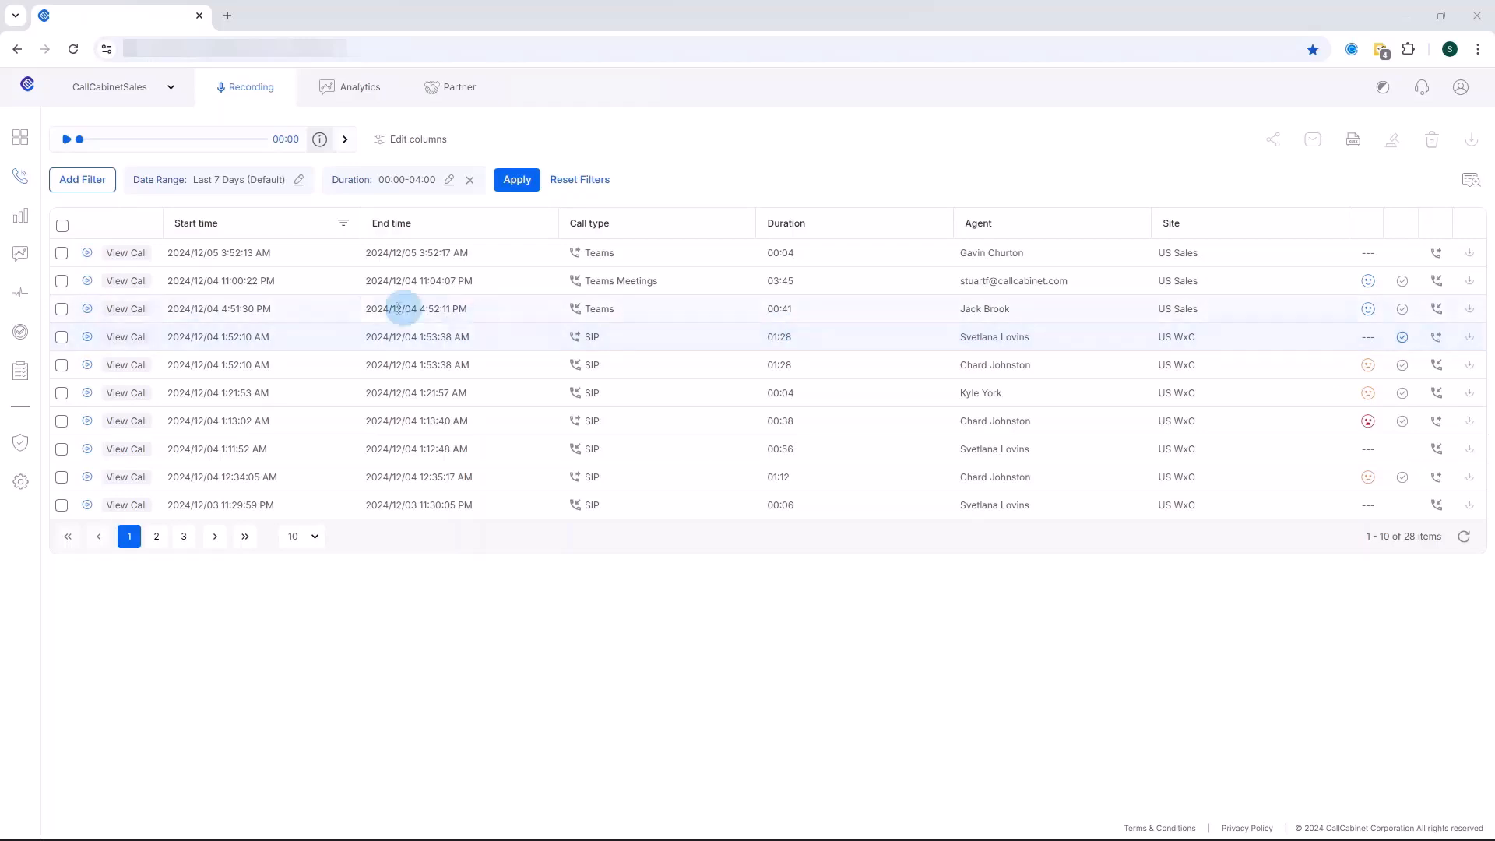
Open the details of the 03:45 Teams Meetings call and start its playback.
{"action": "left_click", "coordinate": [129, 286]}
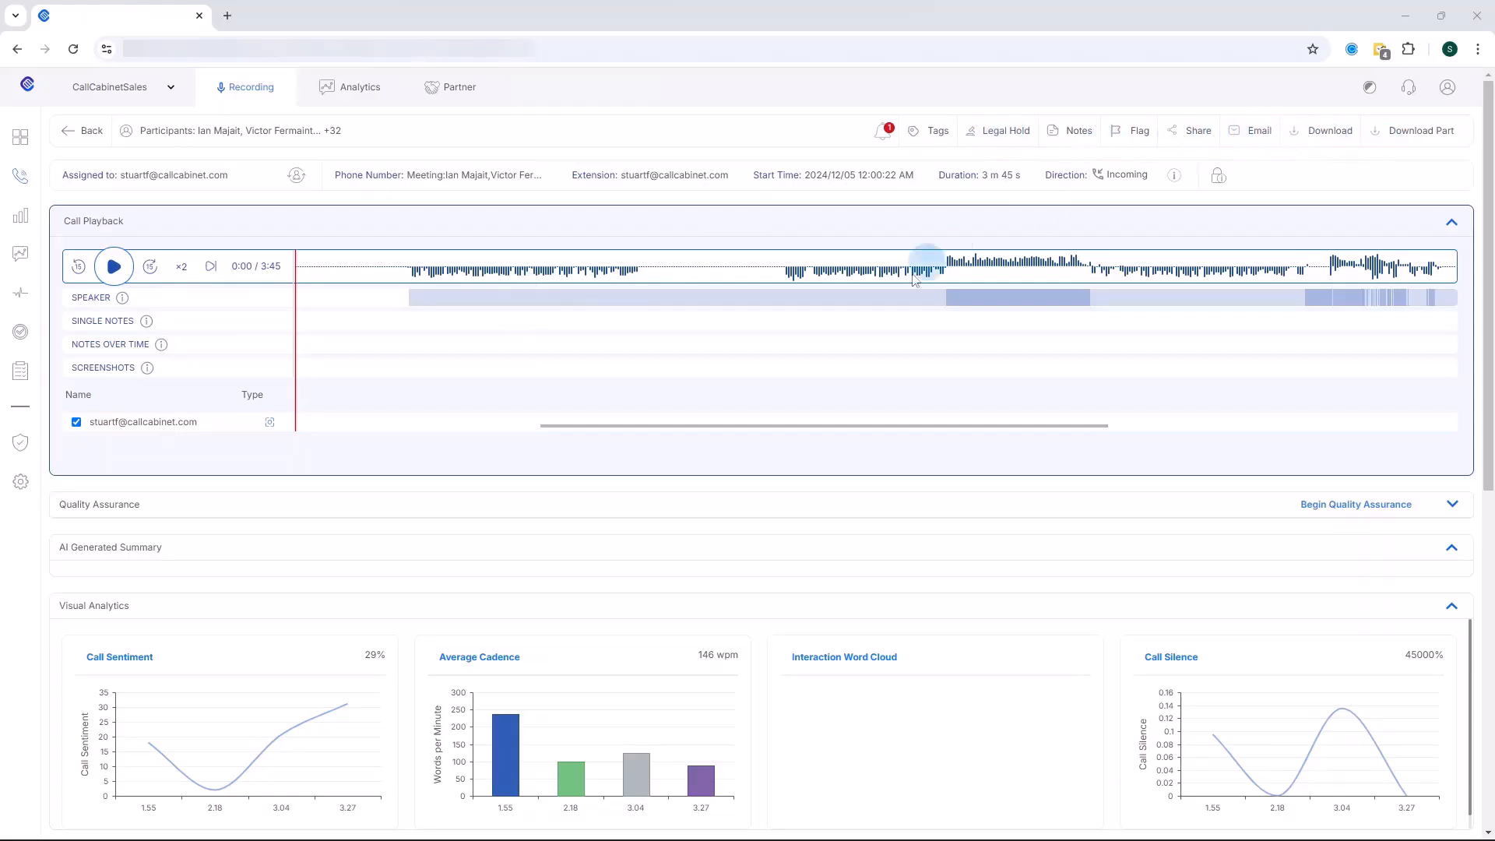
{"action": "left_click", "coordinate": [122, 274]}
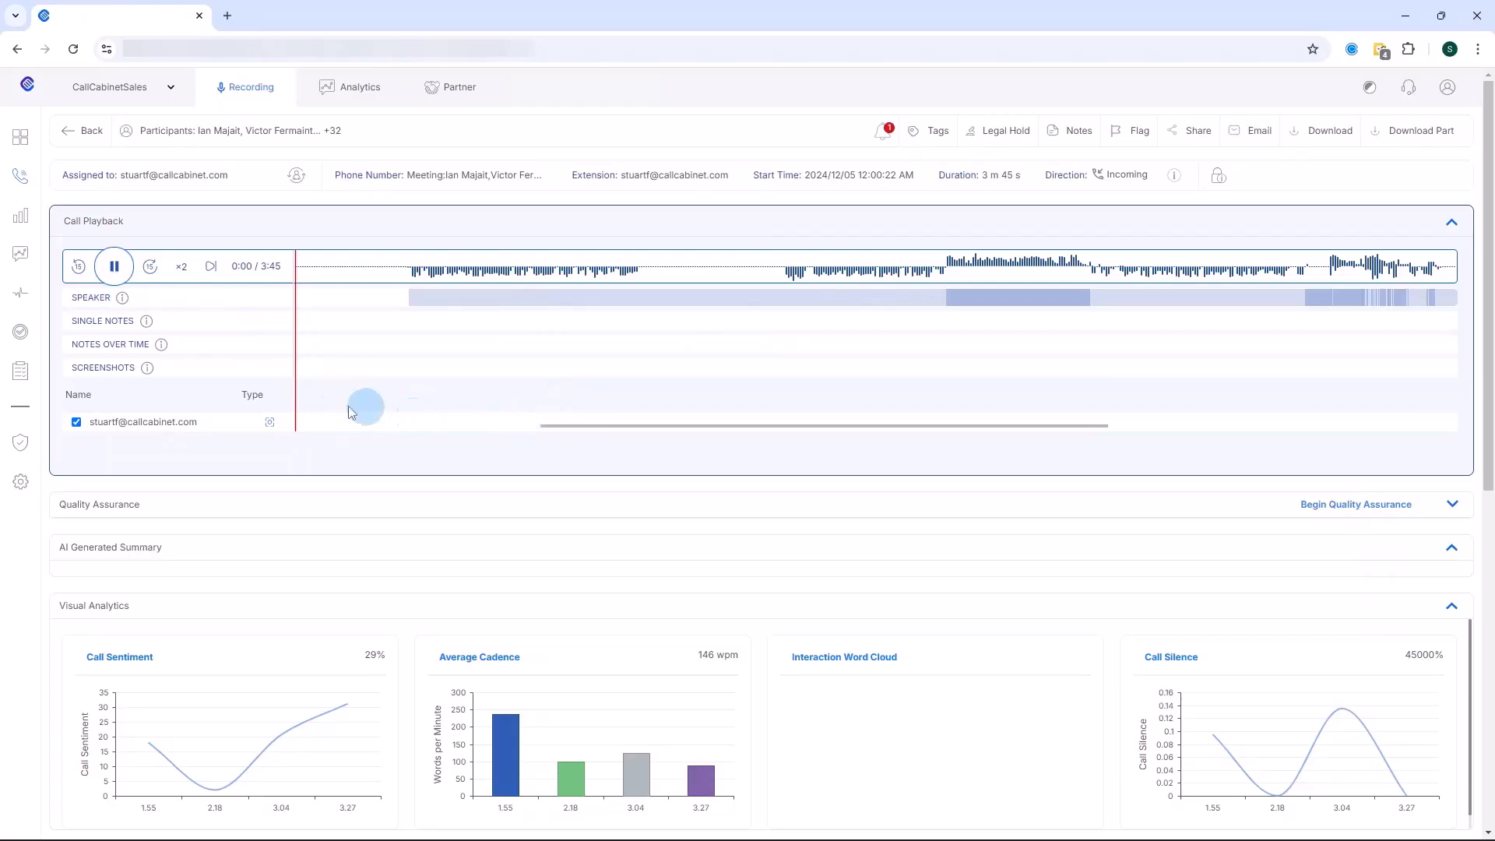
Examine the call's sentiment, cadence, word cloud and silence analytics, and read through its interaction transcript.
{"action": "scroll", "coordinate": [192, 403], "scroll_direction": "down", "scroll_amount": 5}
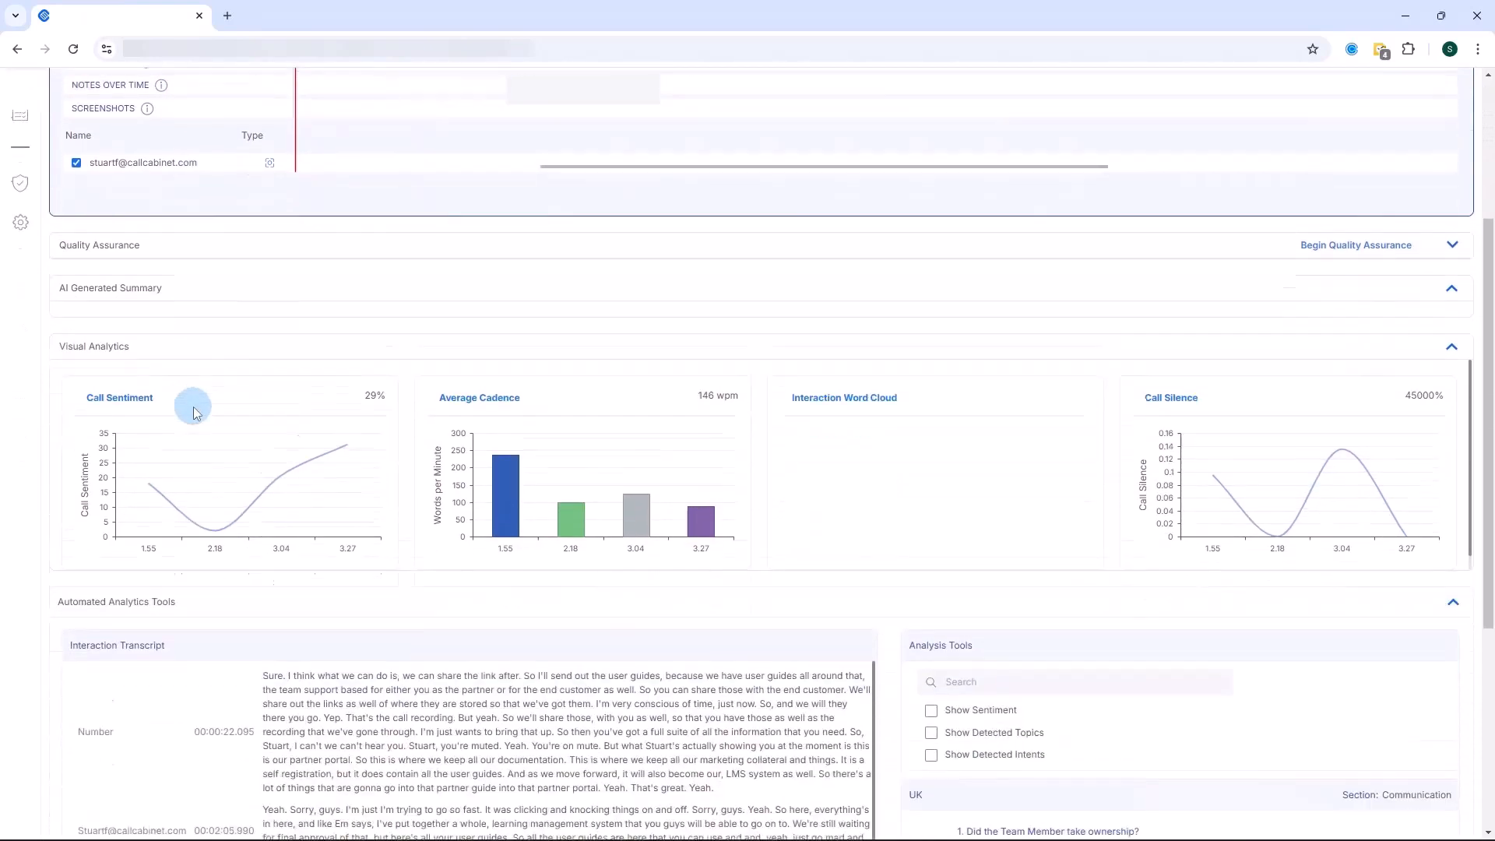
{"action": "scroll", "coordinate": [194, 405], "scroll_direction": "down", "scroll_amount": 2}
{"action": "scroll", "coordinate": [196, 393], "scroll_direction": "up", "scroll_amount": 2}
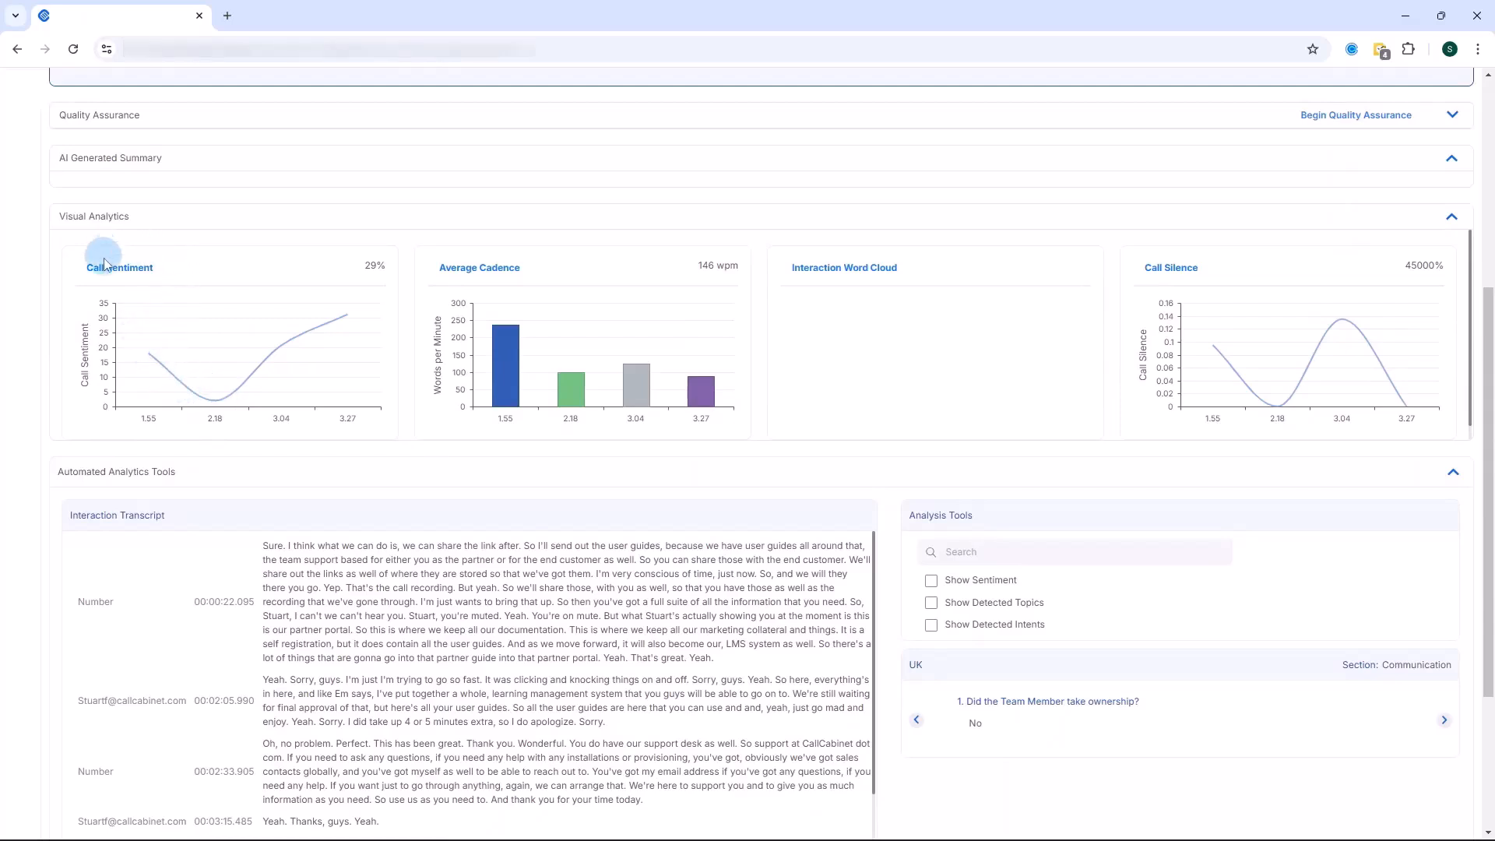
{"action": "mouse_move", "coordinate": [259, 382]}
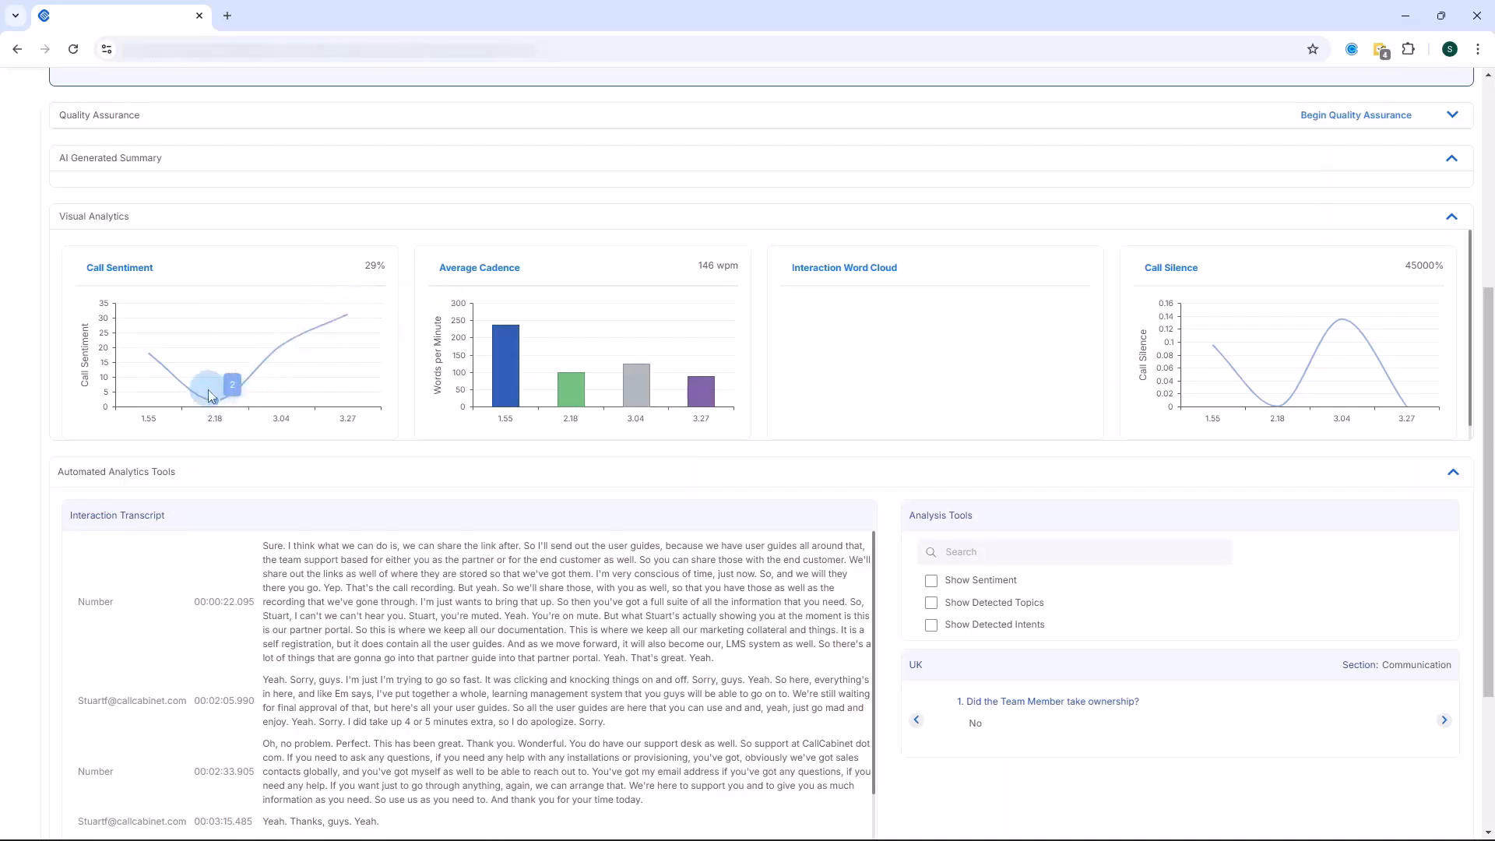
{"action": "mouse_move", "coordinate": [162, 357]}
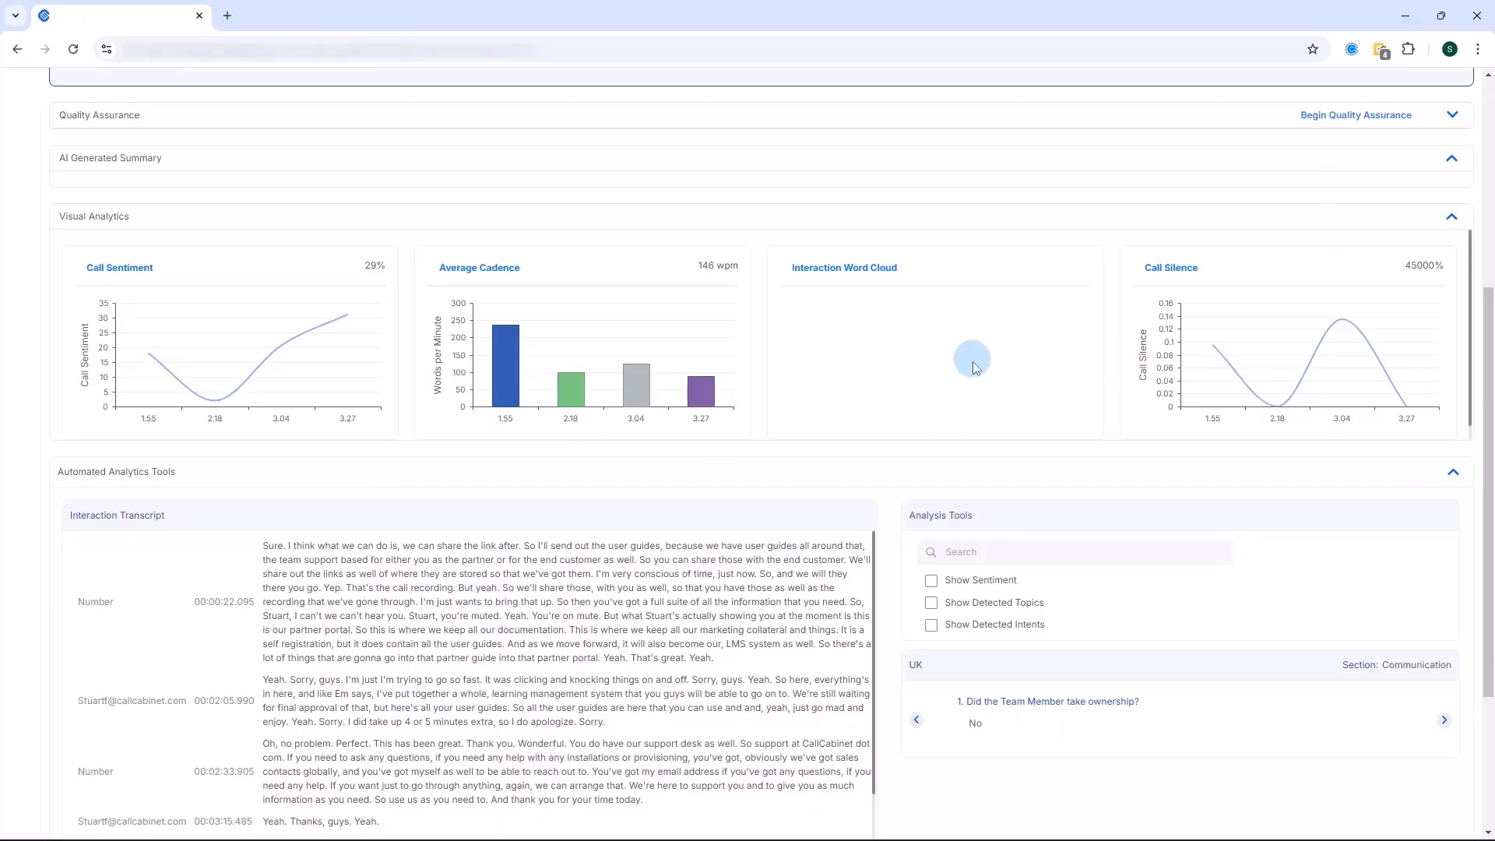
{"action": "mouse_move", "coordinate": [1215, 346]}
{"action": "mouse_move", "coordinate": [1270, 409]}
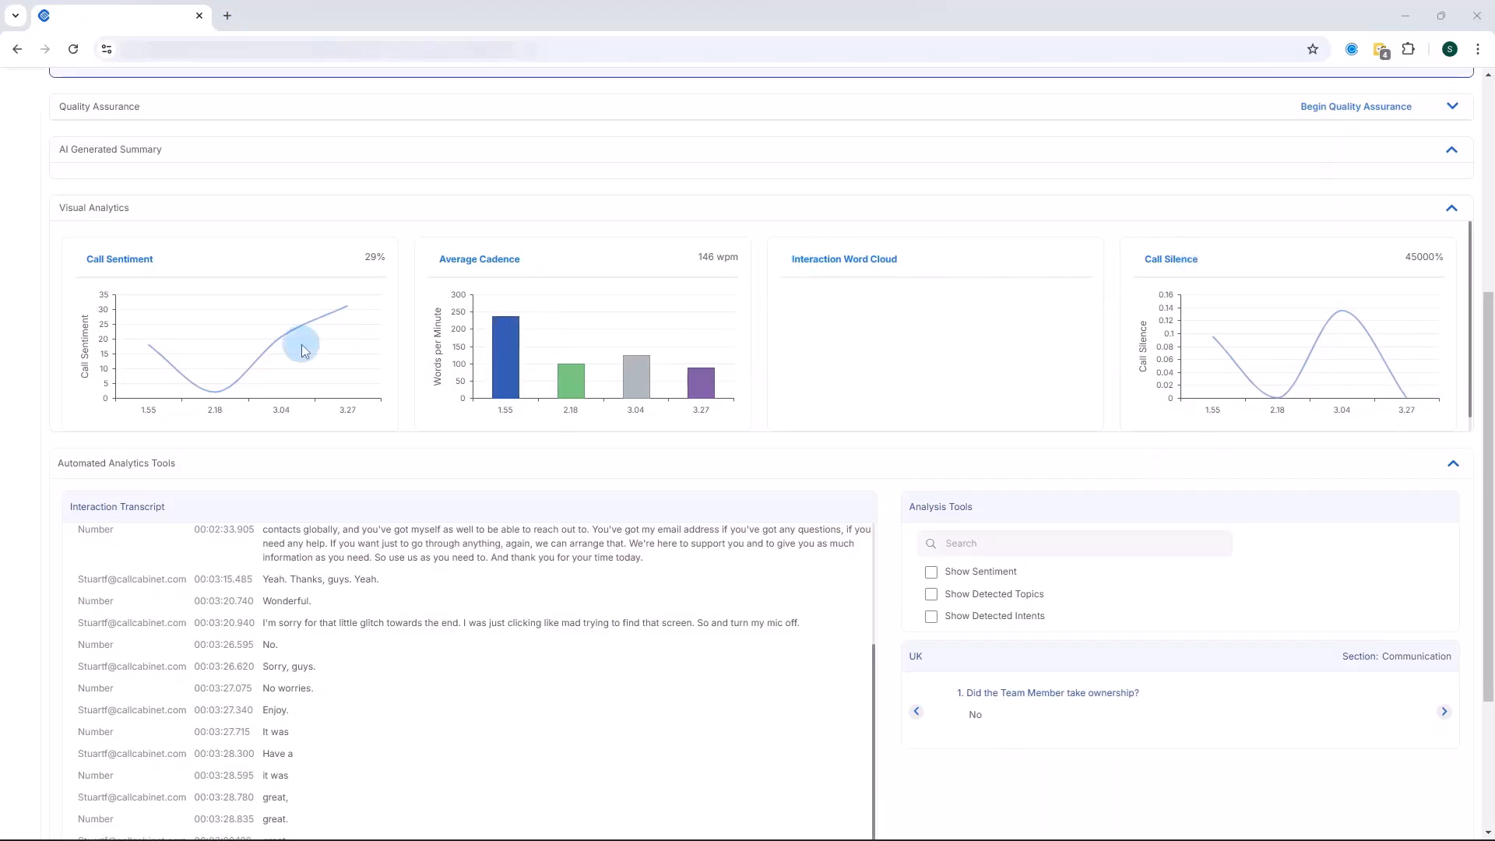
{"action": "scroll", "coordinate": [469, 618], "scroll_direction": "up", "scroll_amount": 2}
{"action": "scroll", "coordinate": [469, 618], "scroll_direction": "up", "scroll_amount": 3}
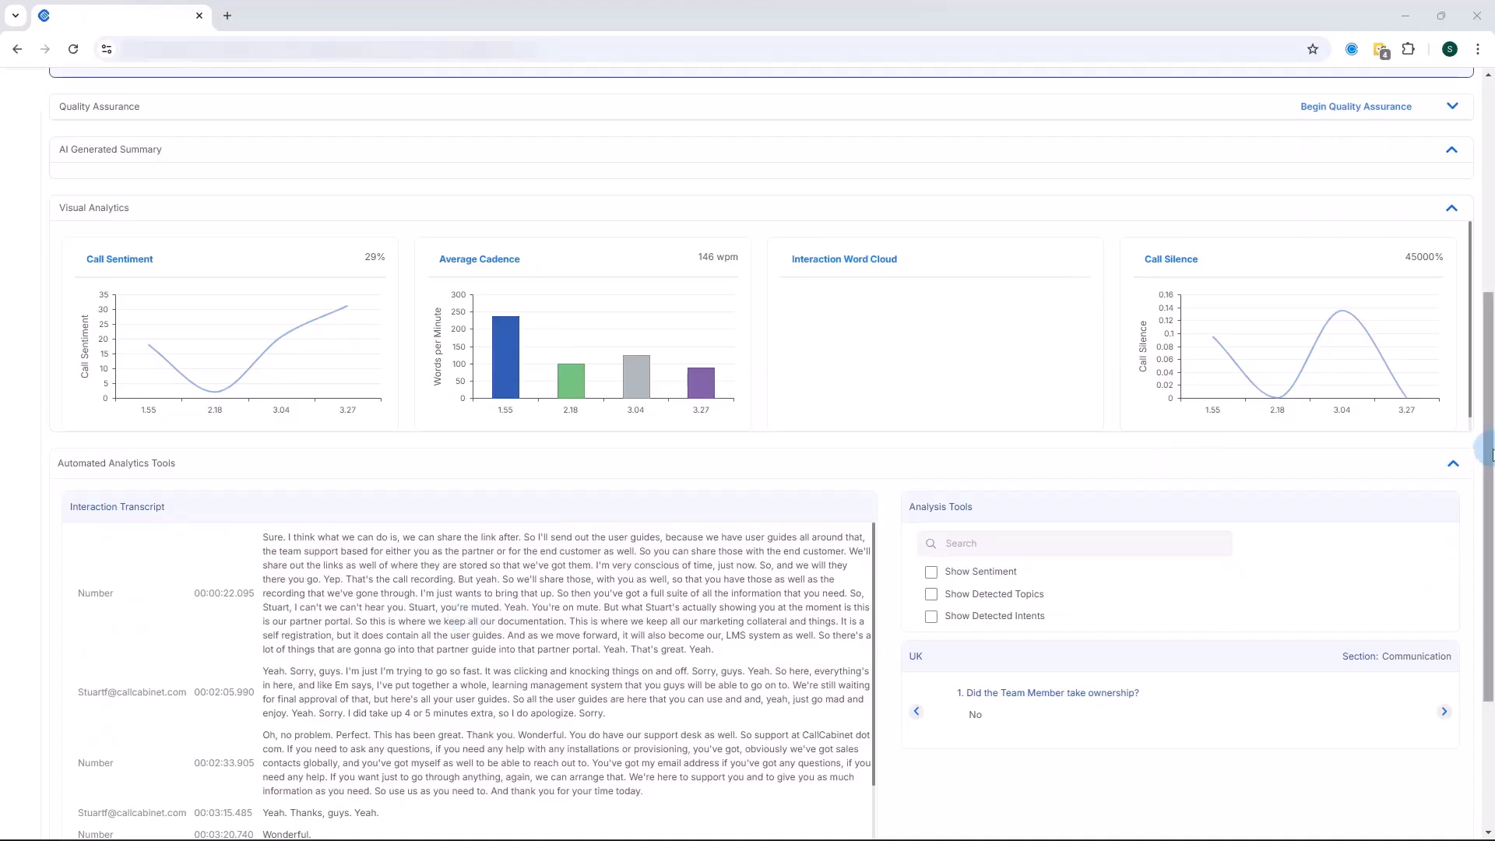
{"action": "left_click_drag", "start_coordinate": [1491, 452], "coordinate": [1490, 569]}
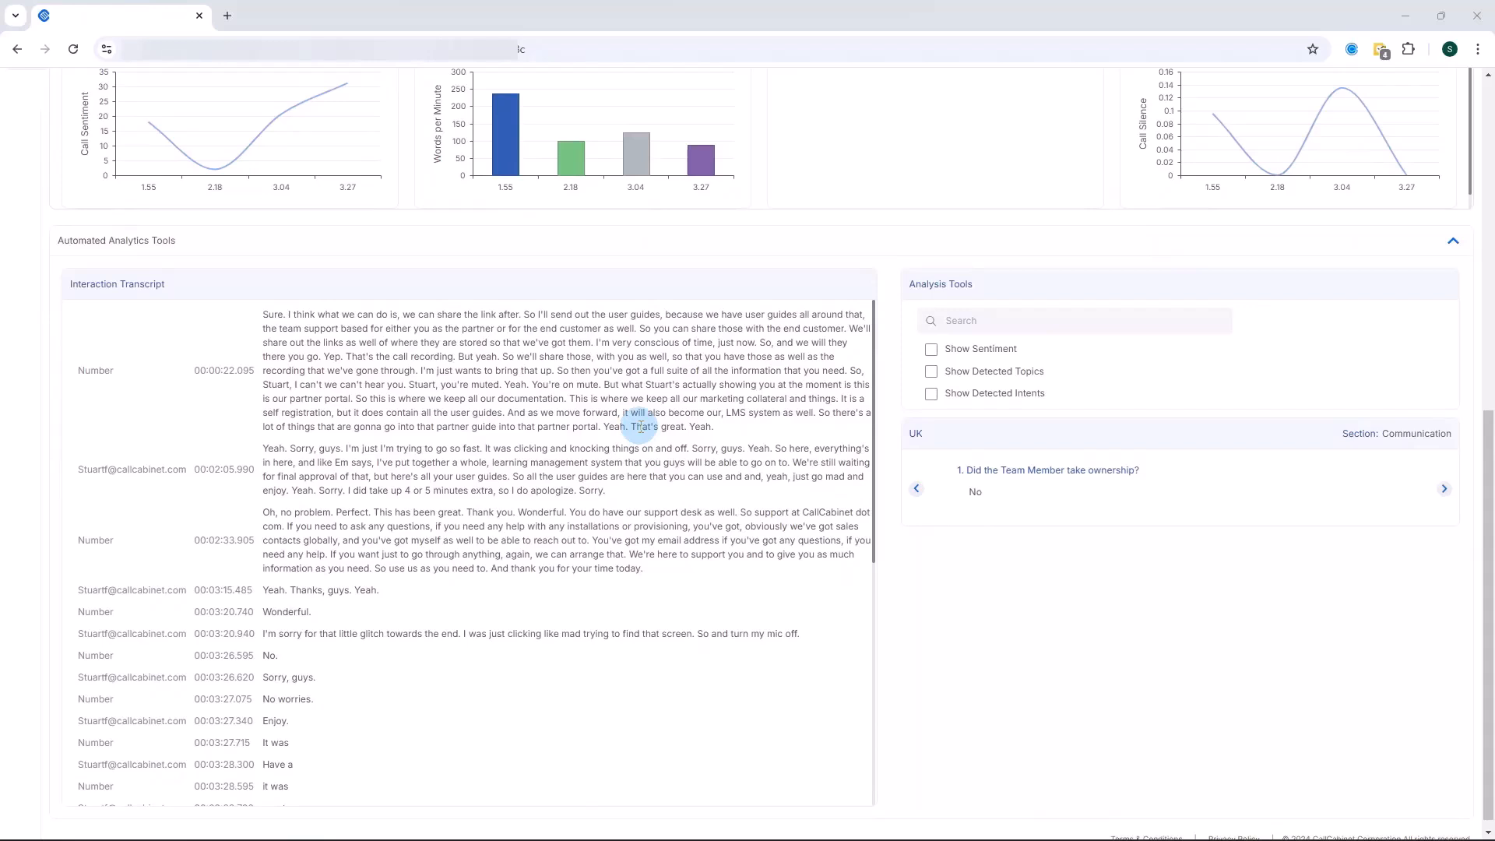
Highlight the detected topics in the interaction transcript to check their labels, and switch the highlighting to detected intents.
{"action": "left_click", "coordinate": [931, 371]}
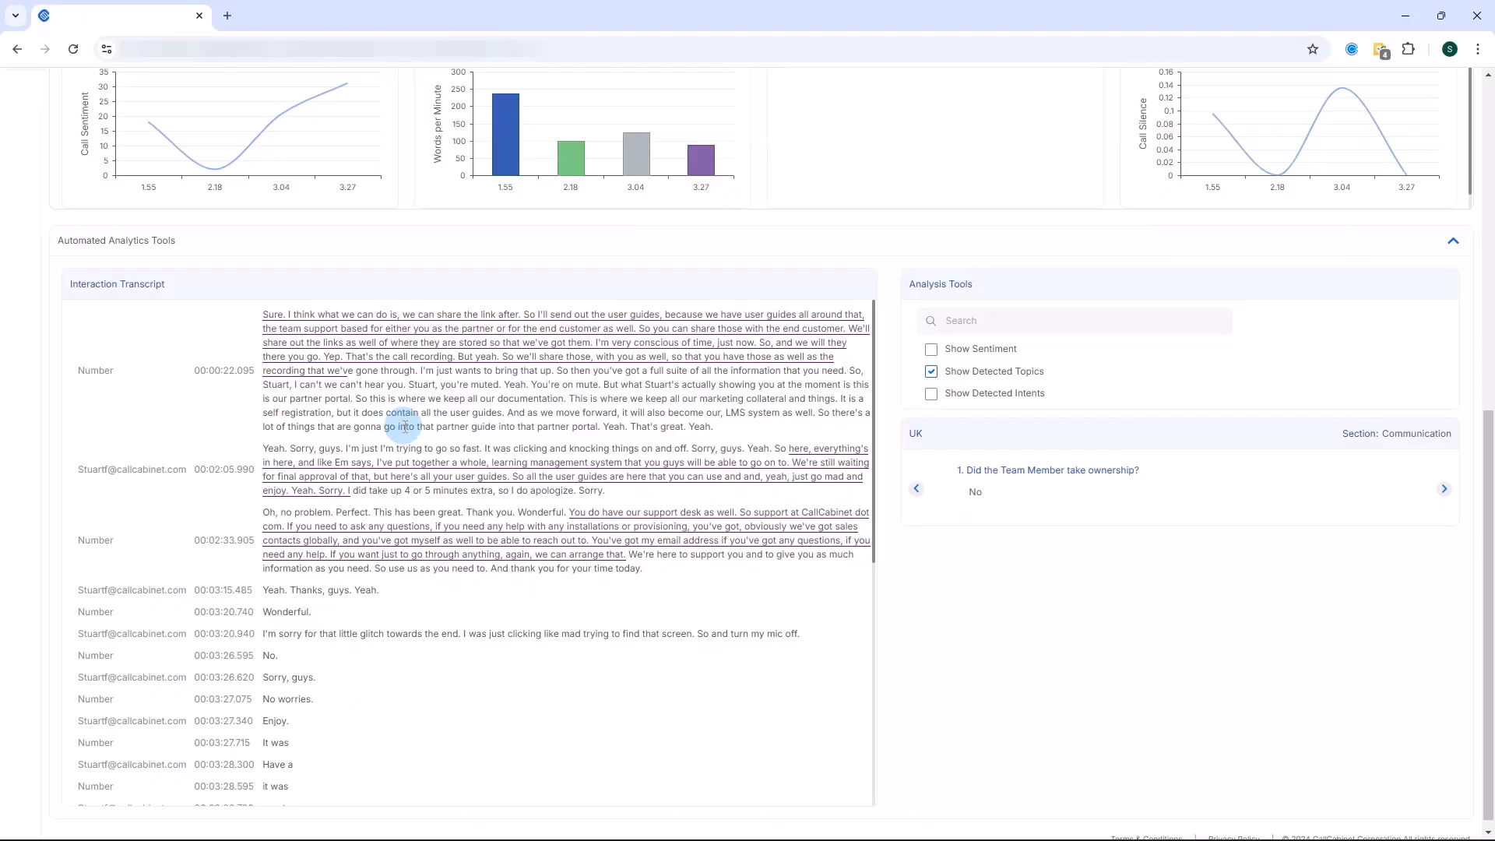
{"action": "mouse_move", "coordinate": [390, 479]}
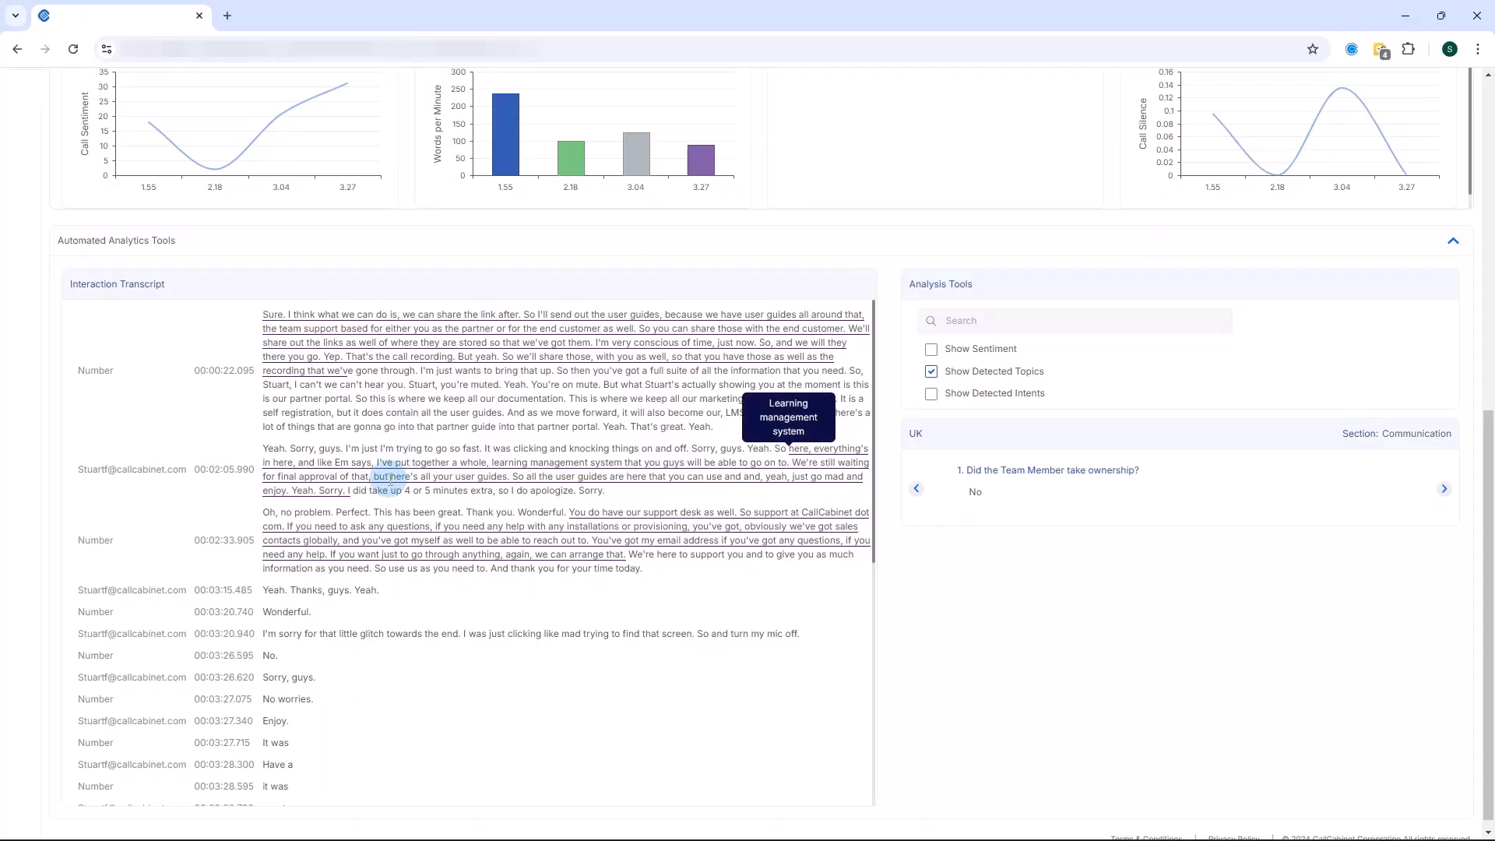
{"action": "mouse_move", "coordinate": [378, 524]}
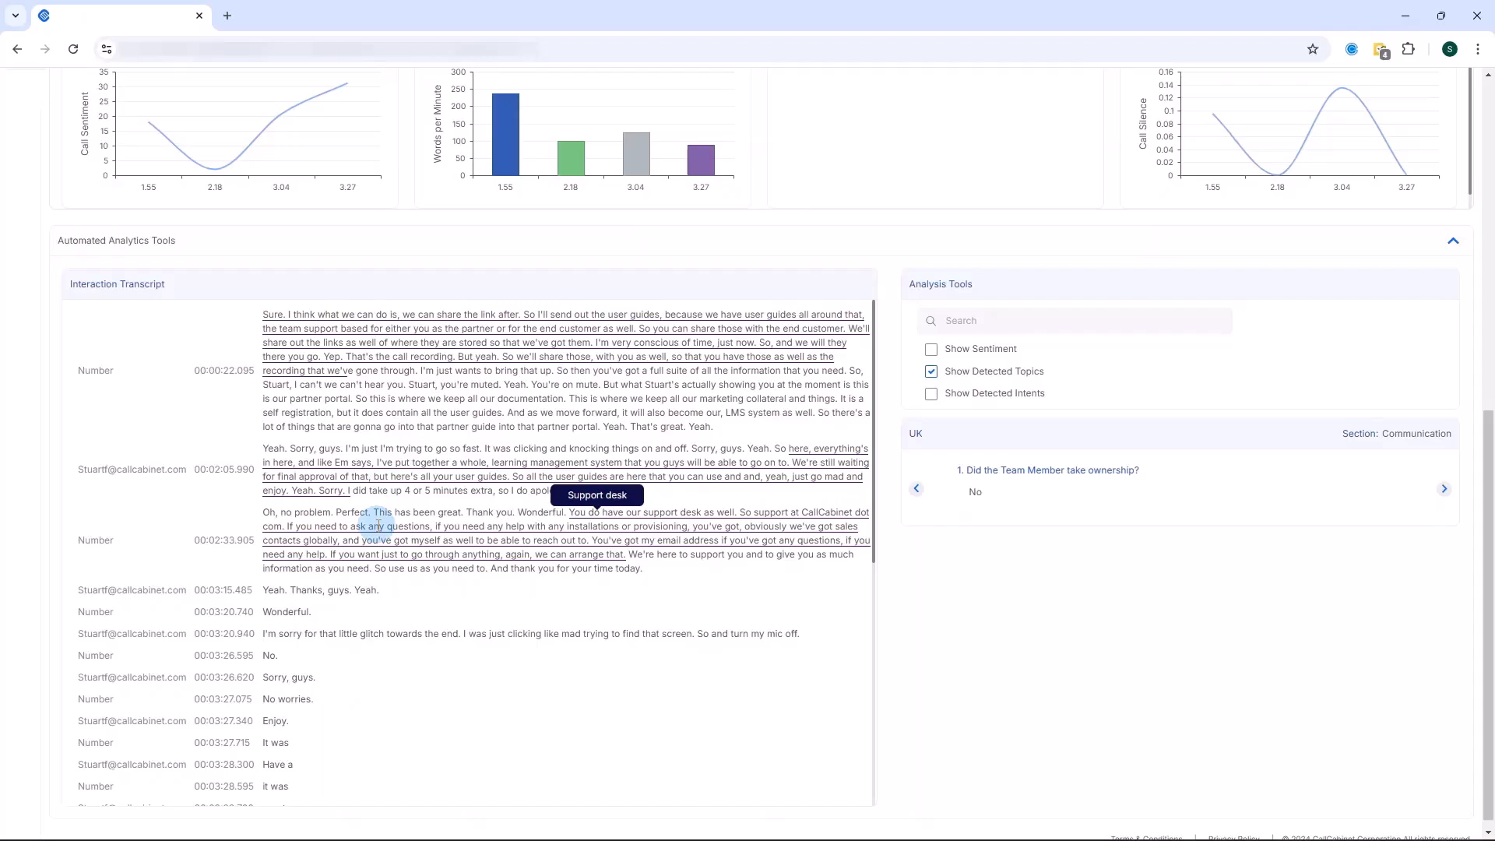
{"action": "left_click", "coordinate": [933, 374]}
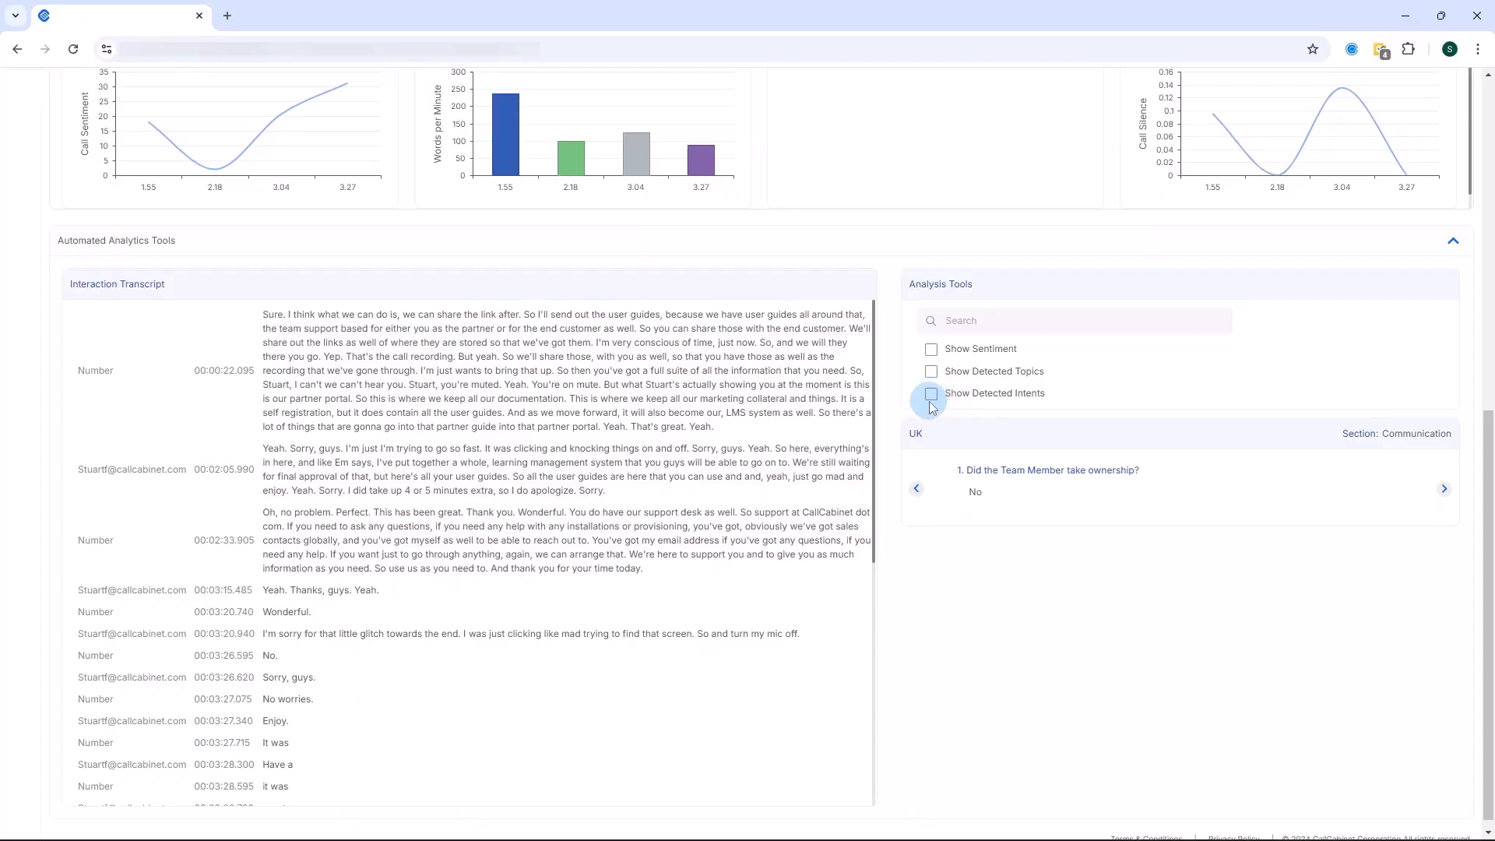
{"action": "left_click", "coordinate": [933, 396]}
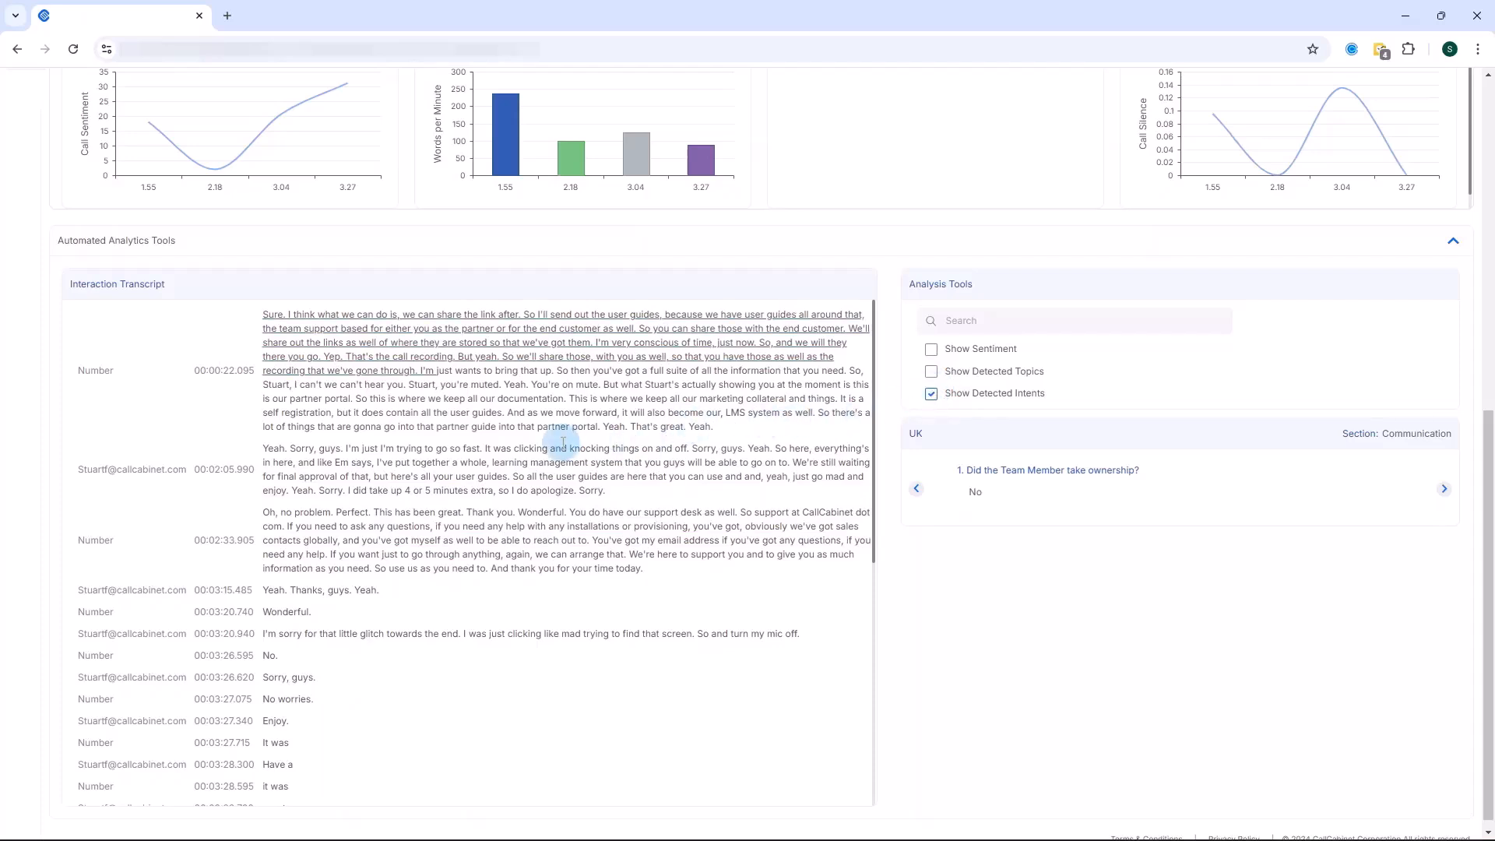
Expand the call's Quality Assurance section and open the completed UK evaluation for viewing and for editing.
{"action": "scroll", "coordinate": [563, 443], "scroll_direction": "down", "scroll_amount": 1}
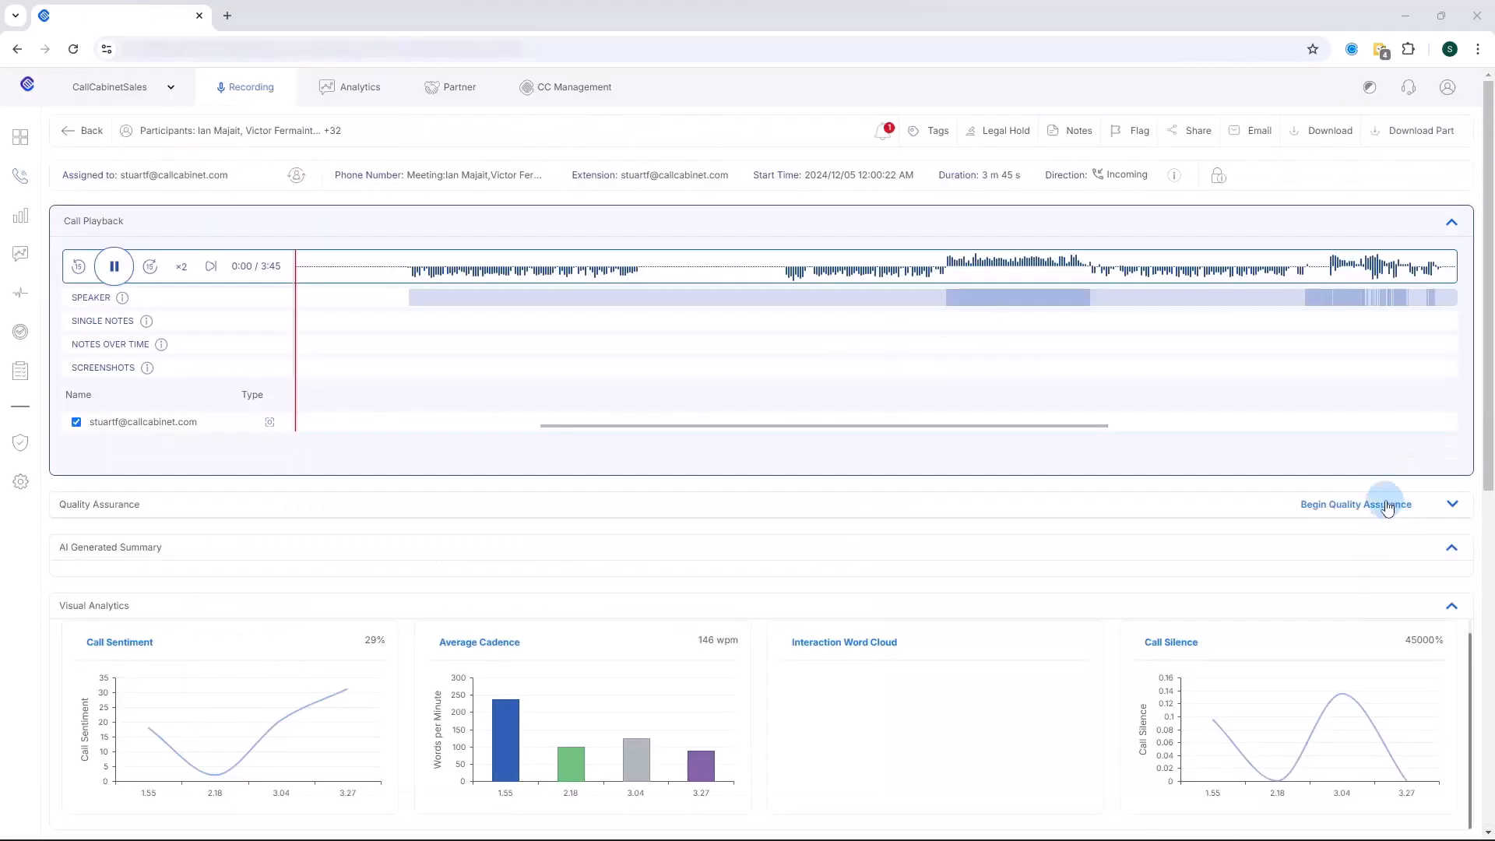
{"action": "left_click", "coordinate": [1378, 507]}
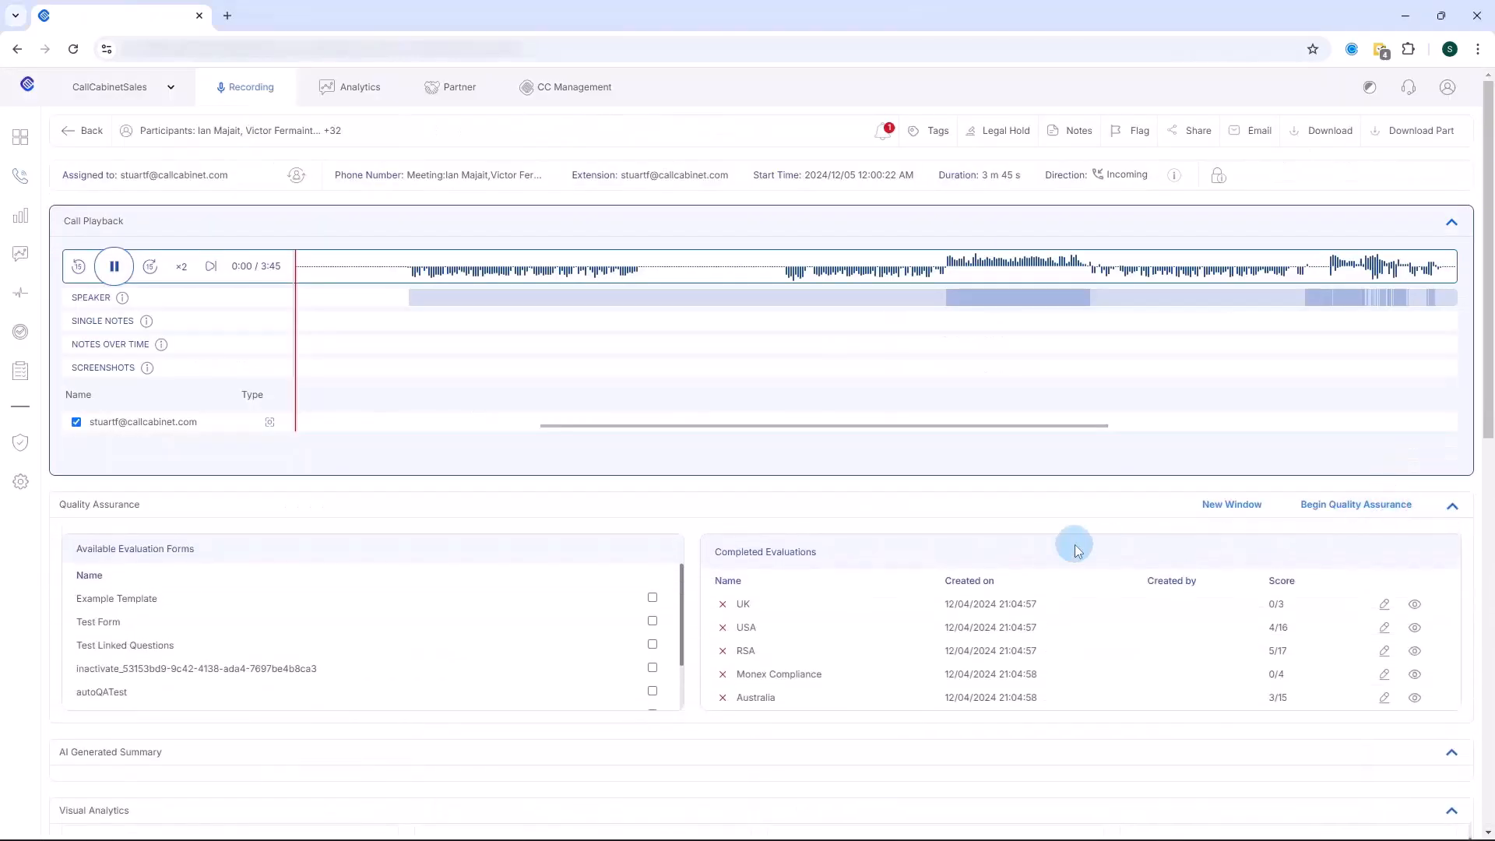
{"action": "scroll", "coordinate": [1075, 545], "scroll_direction": "down", "scroll_amount": 1}
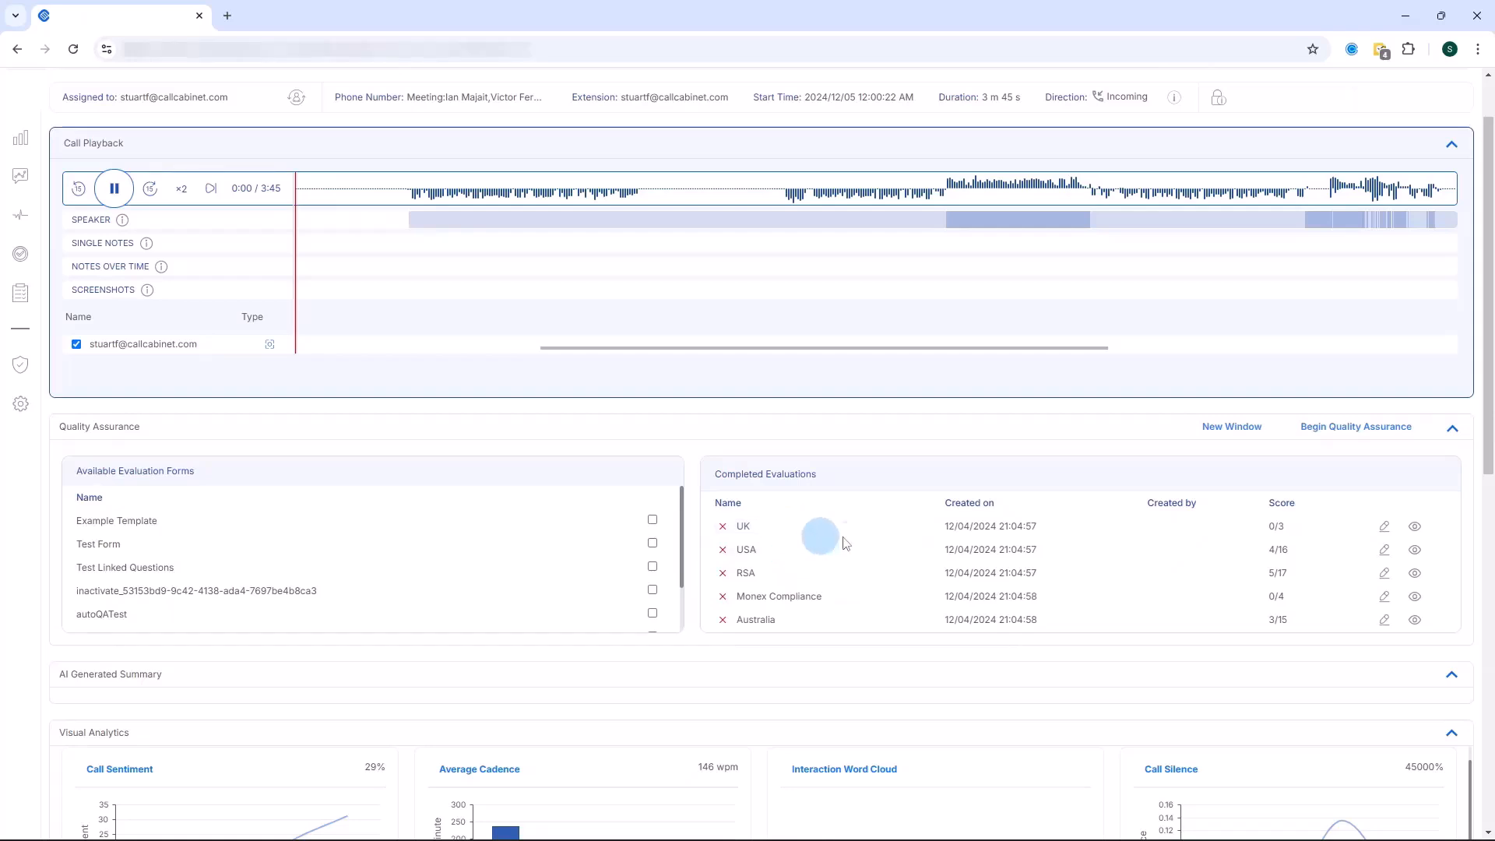
{"action": "left_click", "coordinate": [1414, 526]}
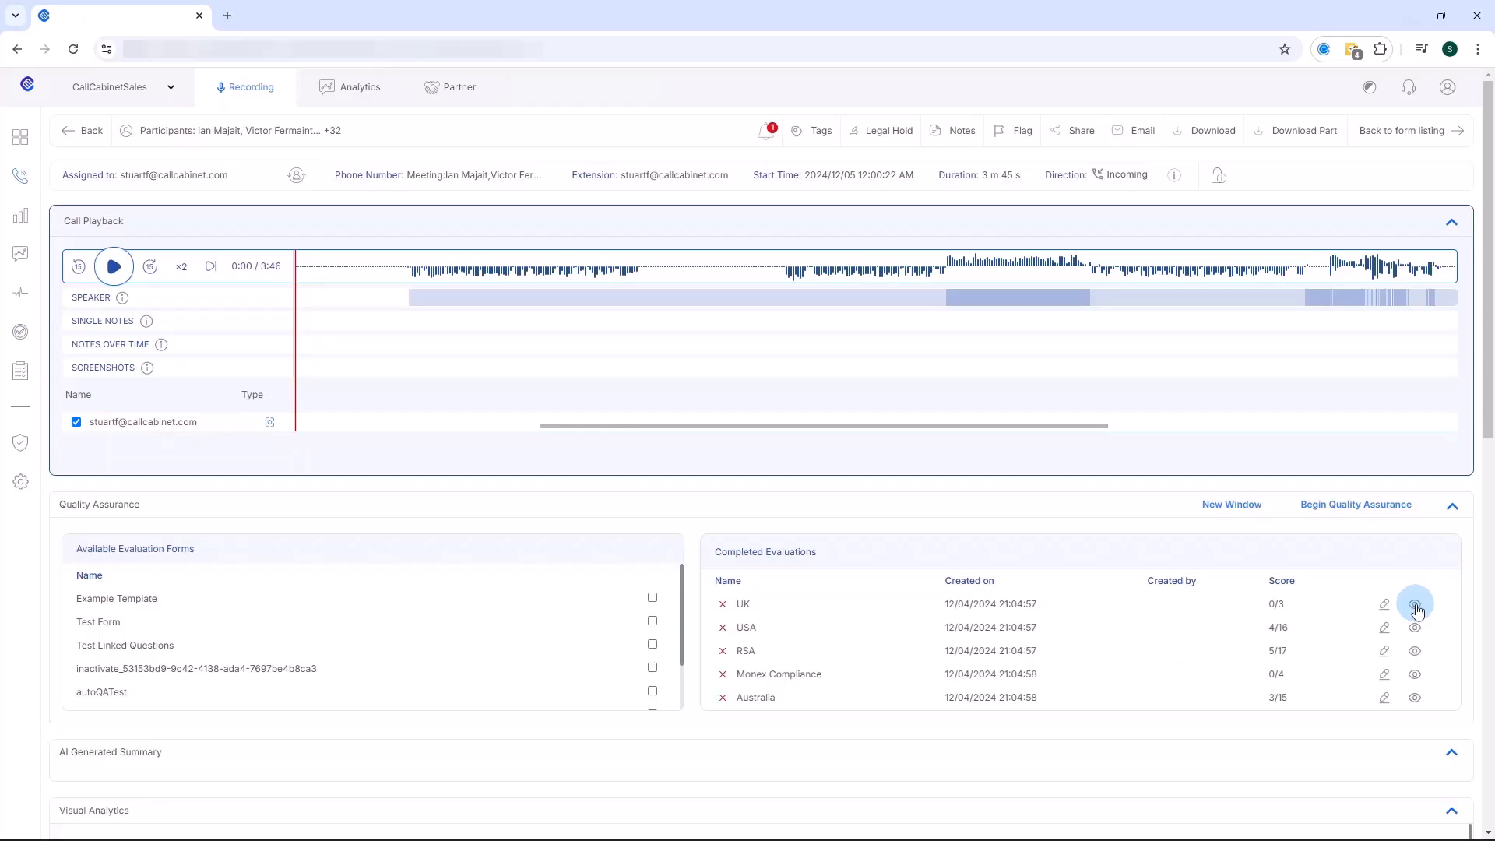
{"action": "left_click", "coordinate": [1384, 606]}
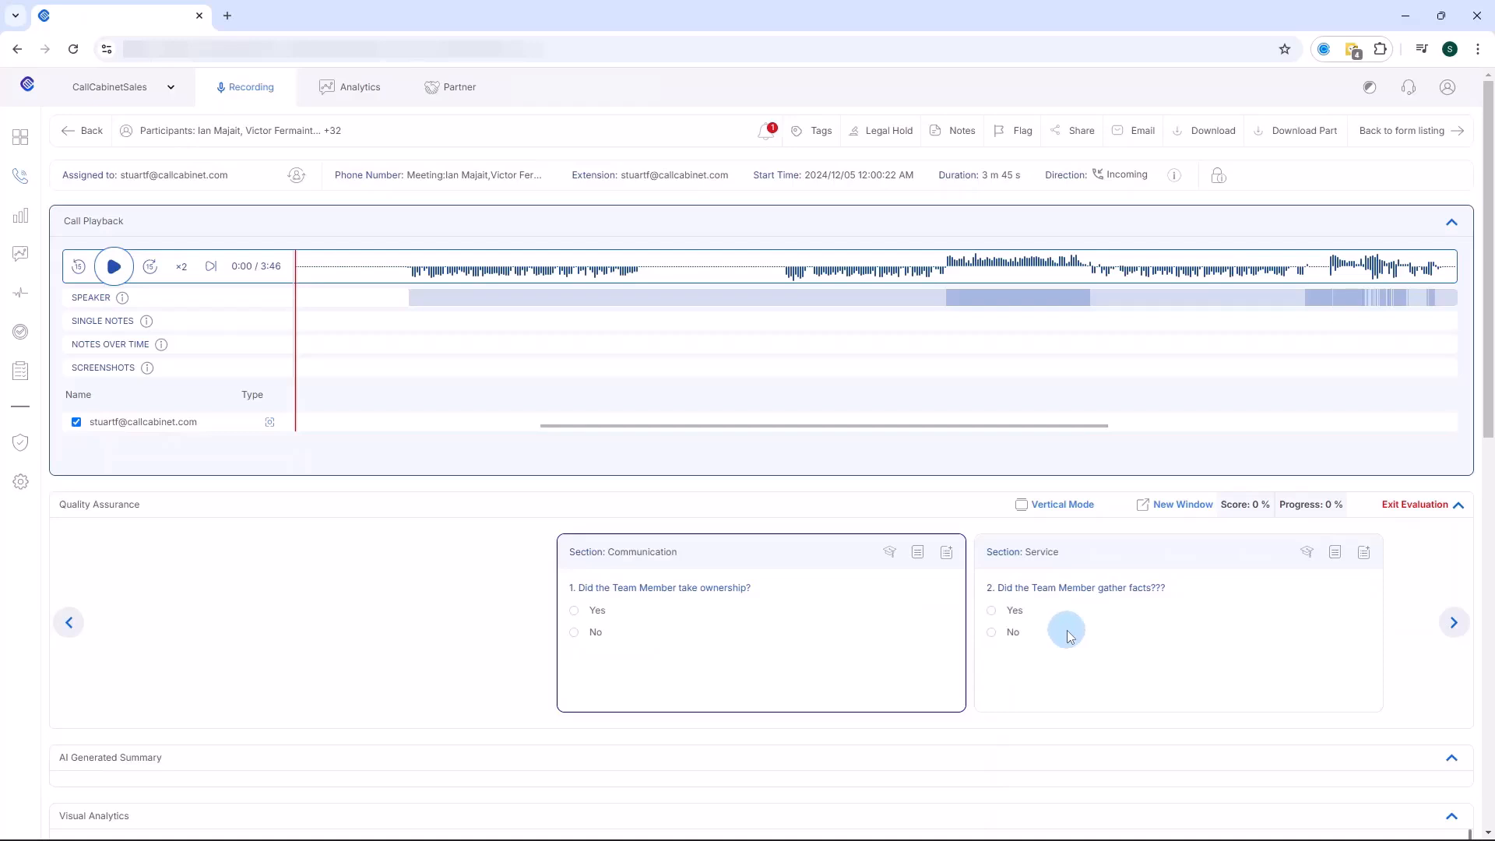
{"action": "scroll", "coordinate": [1324, 506], "scroll_direction": "down", "scroll_amount": 1}
Collapse the Quality Assurance section and read the call's AI Generated Summary.
{"action": "left_click", "coordinate": [1452, 428]}
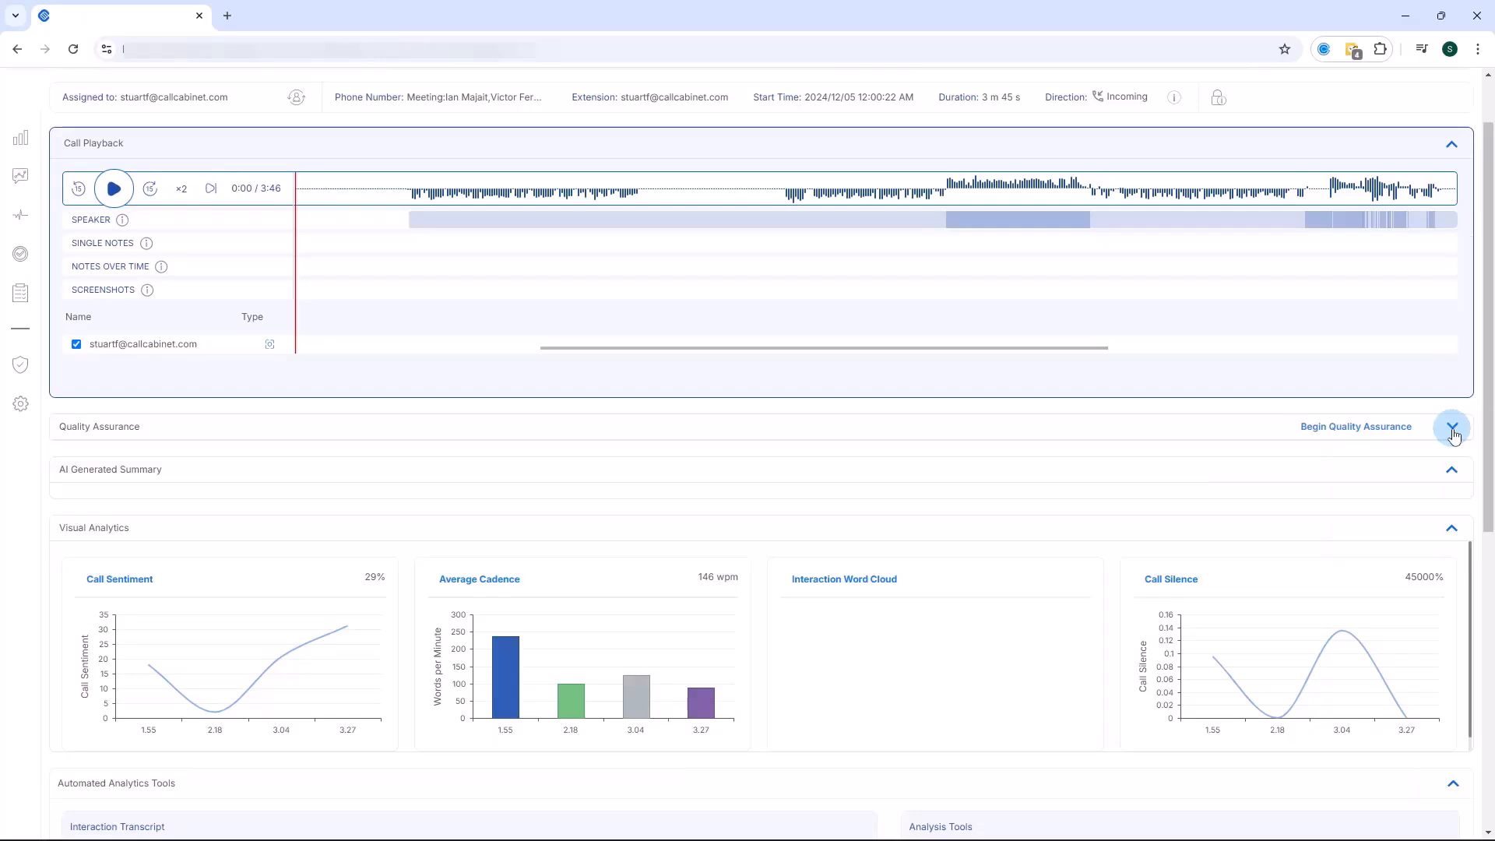
{"action": "left_click", "coordinate": [1453, 471]}
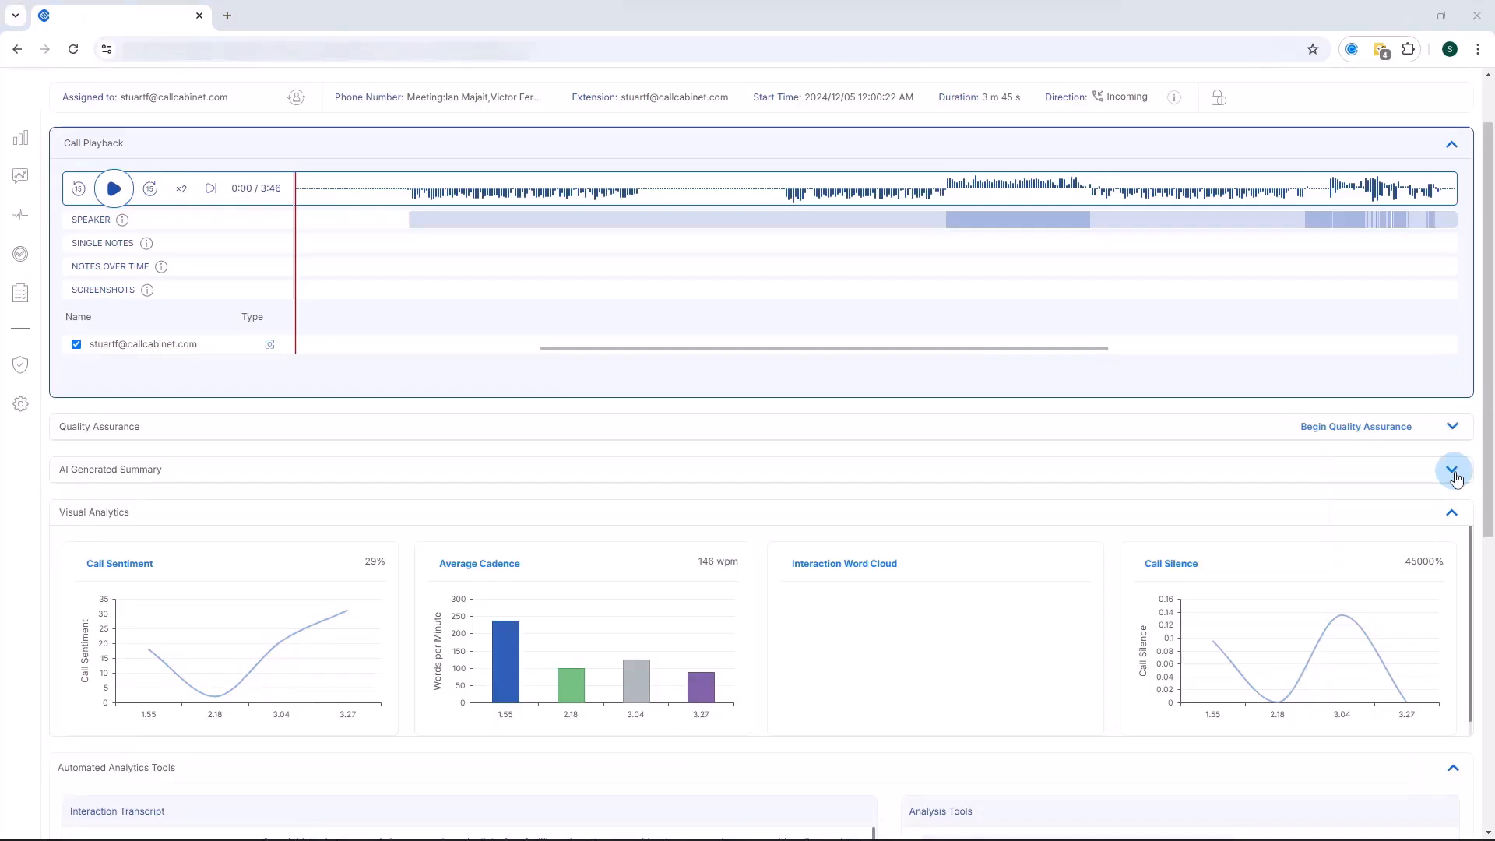
{"action": "left_click", "coordinate": [1453, 471]}
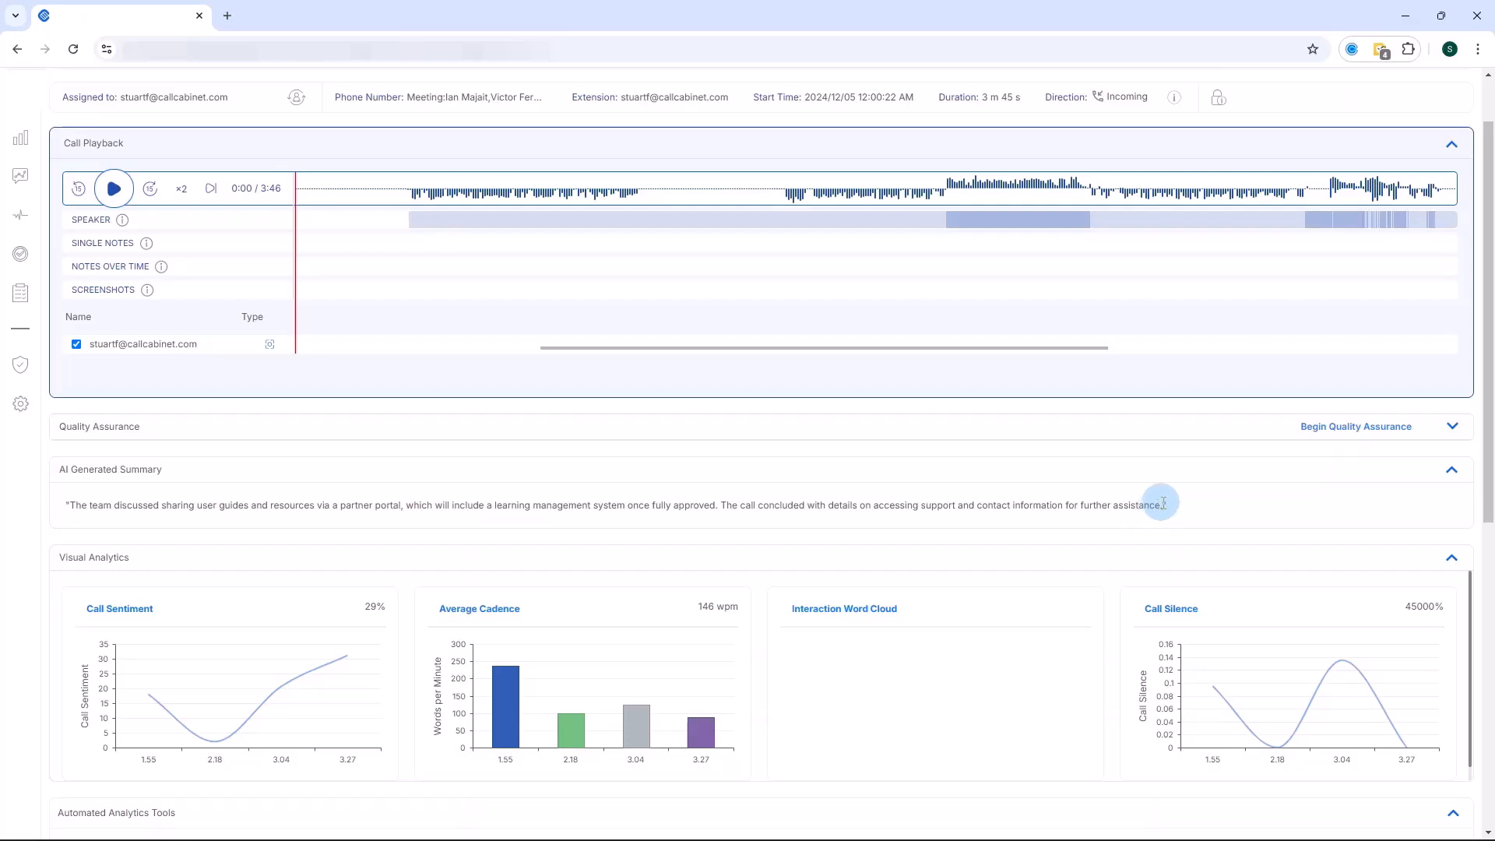
Go to the available evaluation forms and start creating a new evaluation form.
{"action": "left_click", "coordinate": [45, 145]}
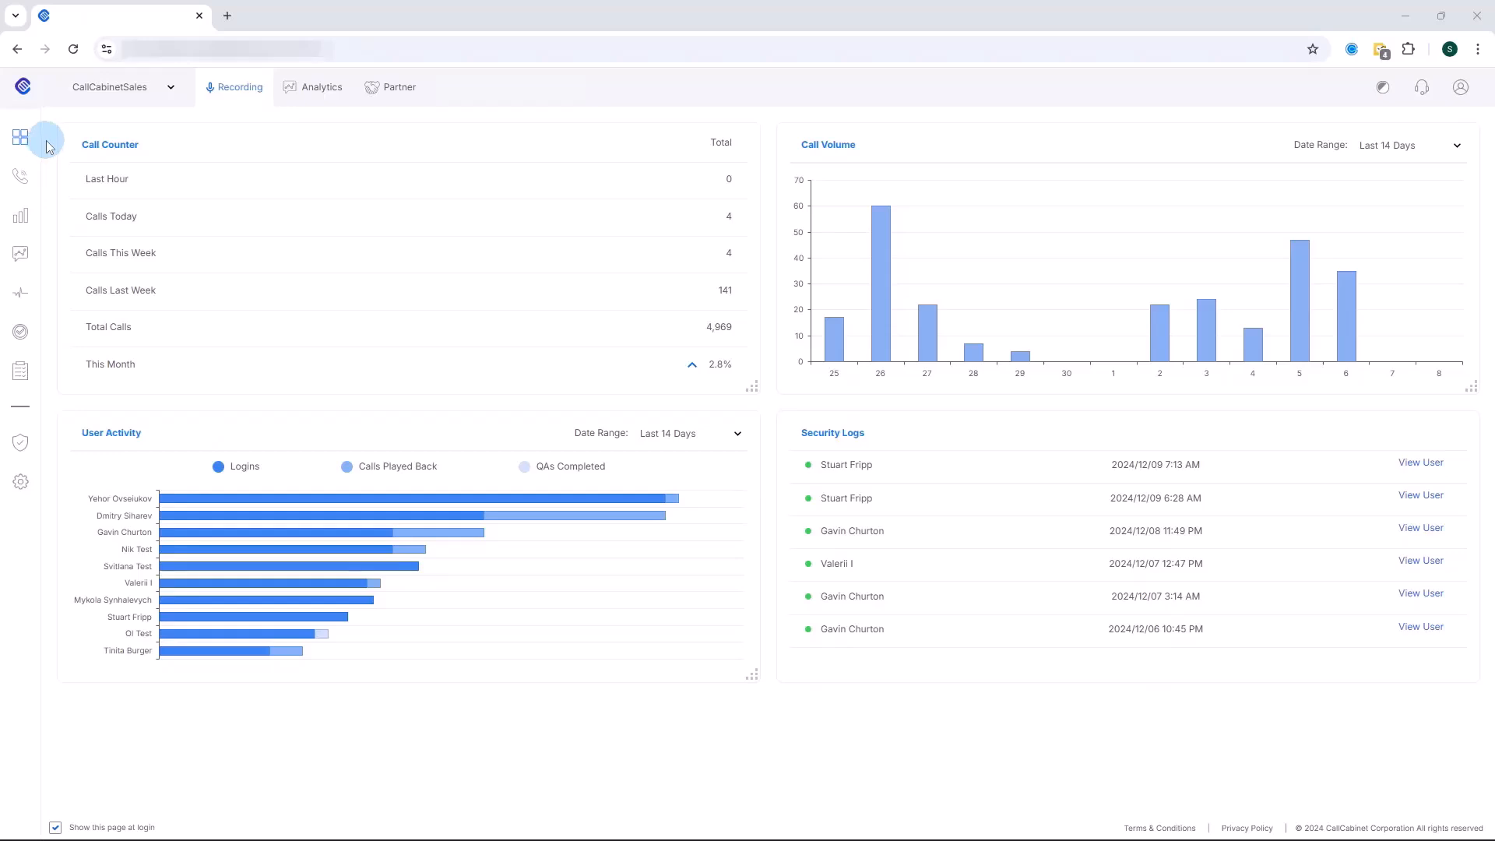
{"action": "left_click", "coordinate": [17, 375]}
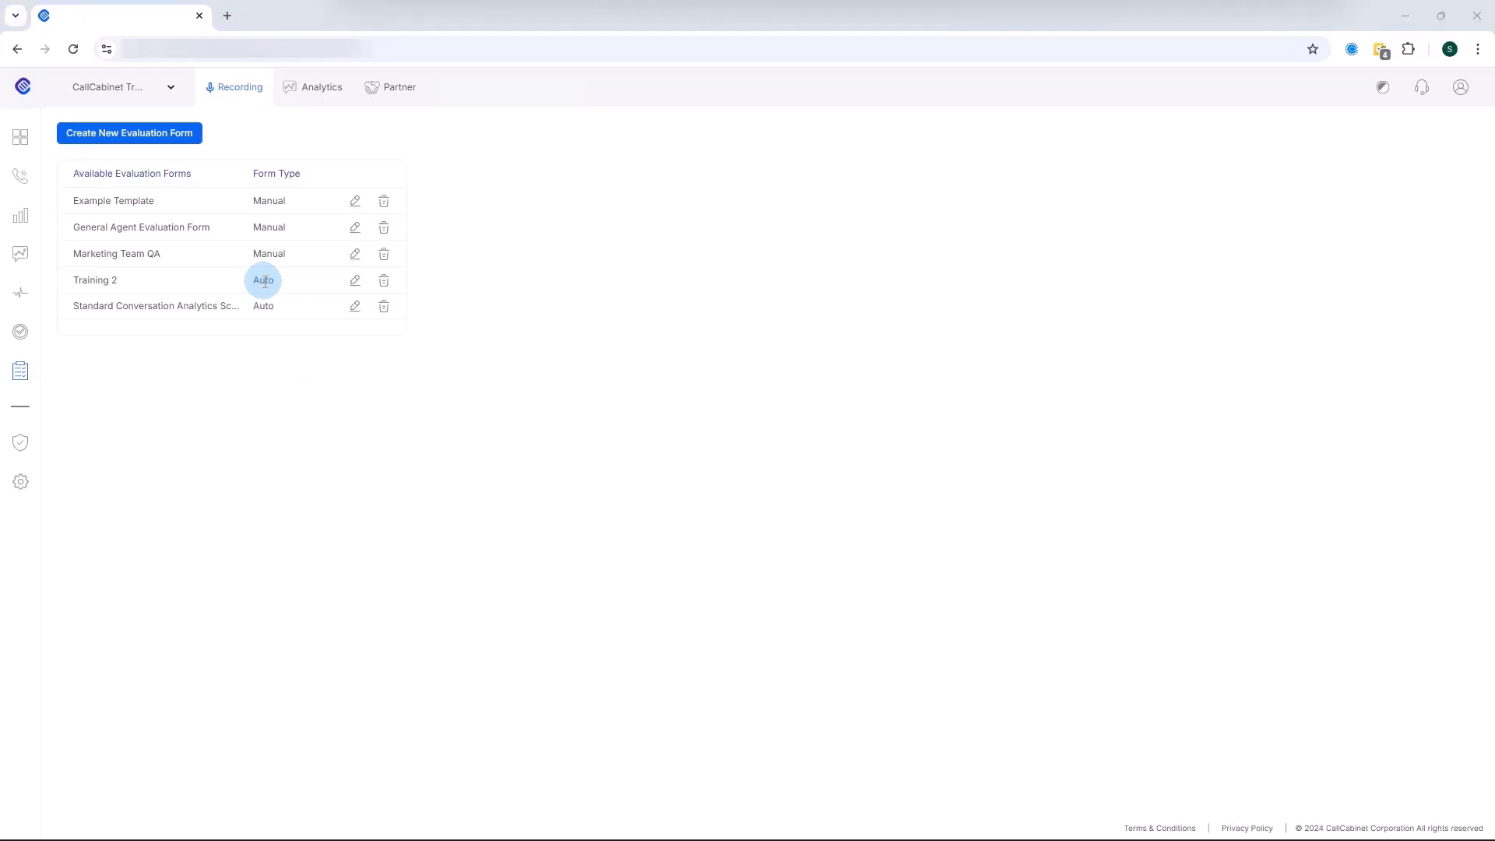
{"action": "left_click", "coordinate": [136, 134]}
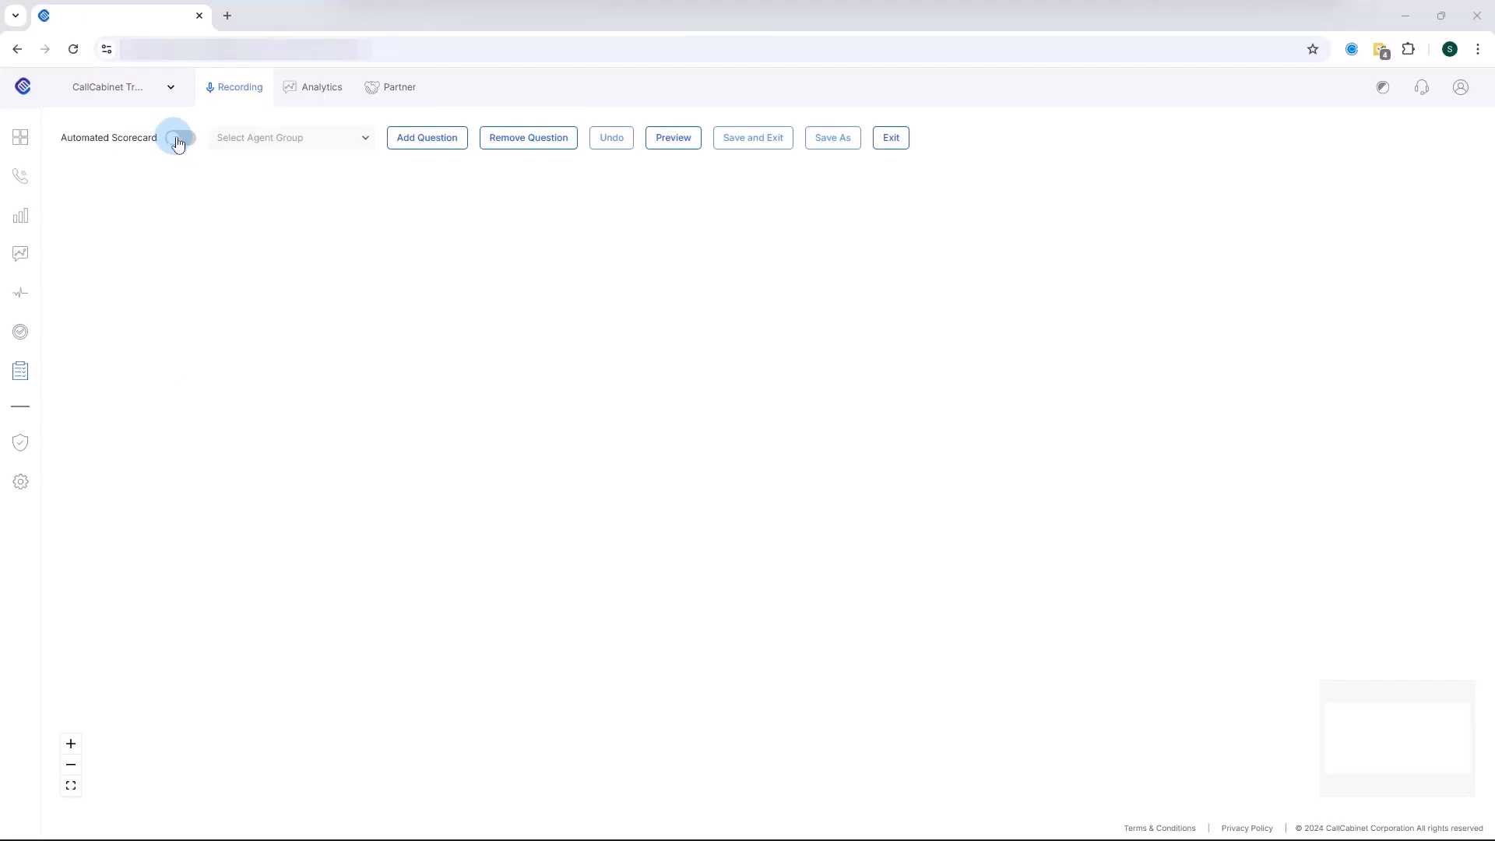
Add the question "Did the agent use the corporate greeting" with the hint "Hello".
{"action": "left_click", "coordinate": [420, 150]}
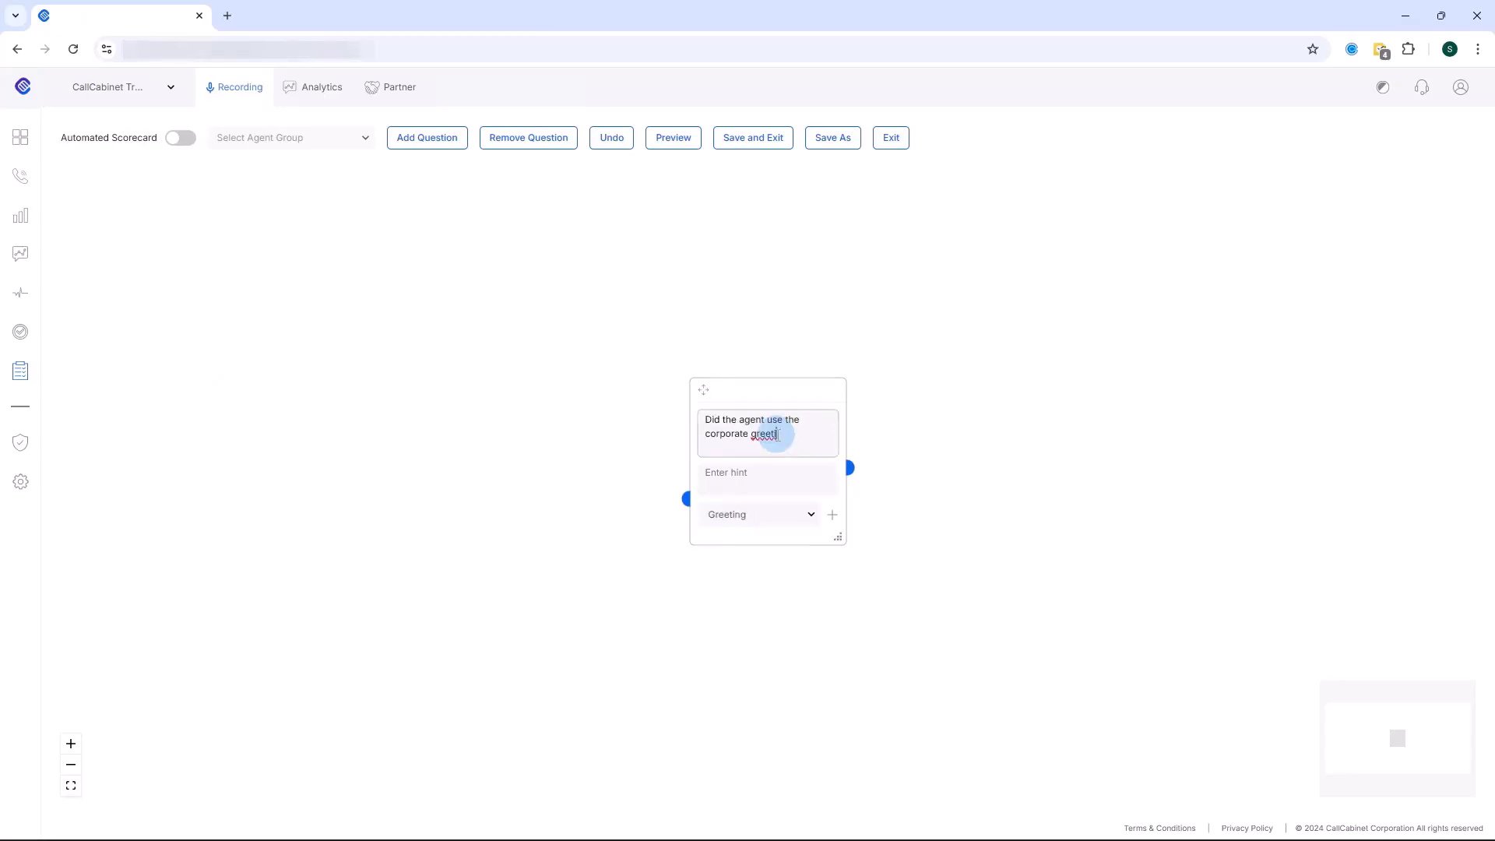
{"action": "type", "text": "ng"}
{"action": "left_click", "coordinate": [767, 469]}
{"action": "type", "text": "Hello"}
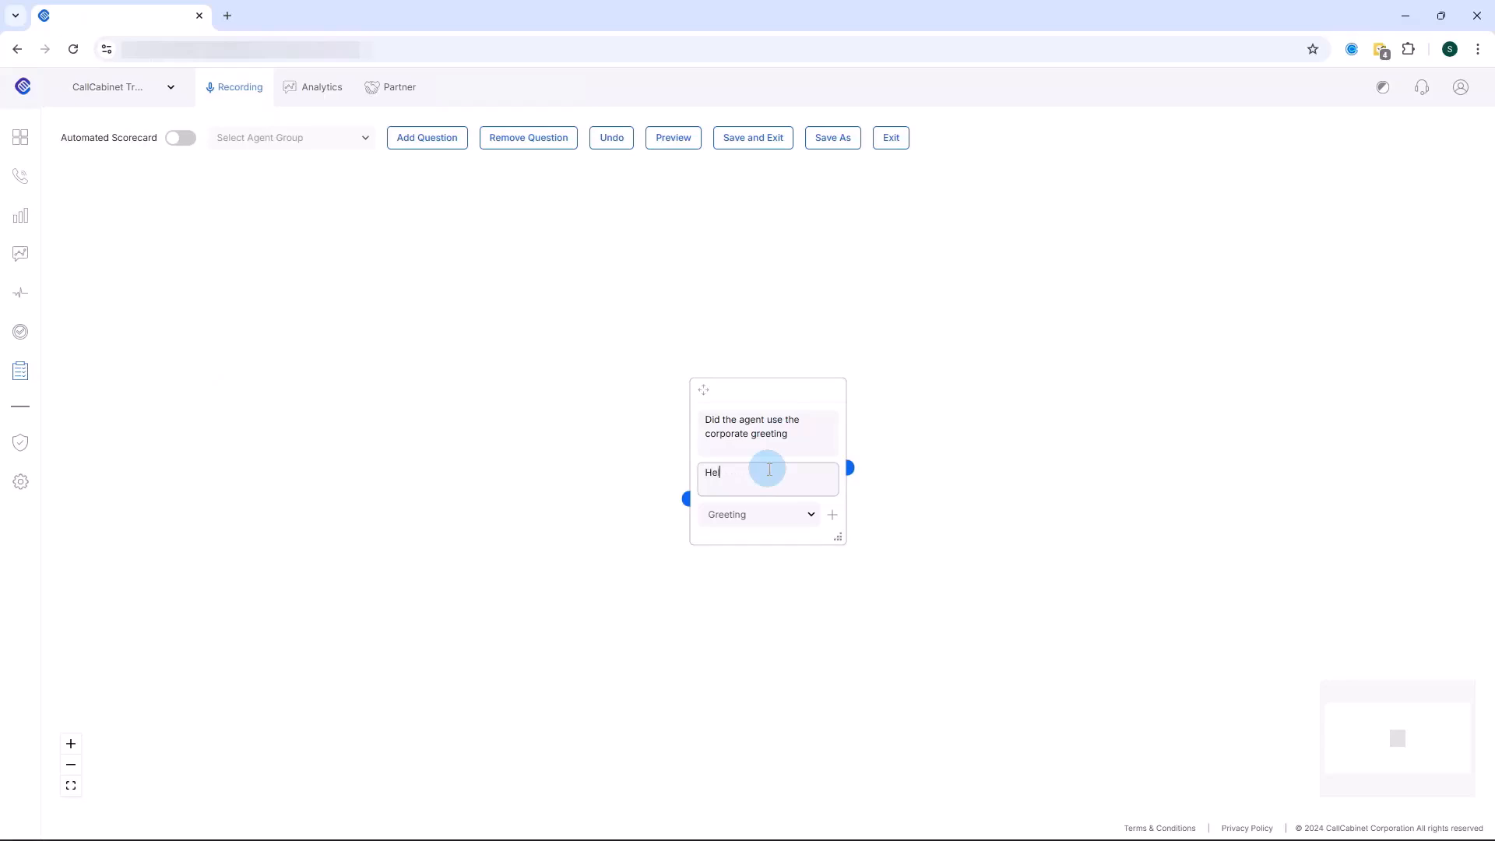
Rename the corporate greeting question's section to "Greet".
{"action": "left_click", "coordinate": [809, 517]}
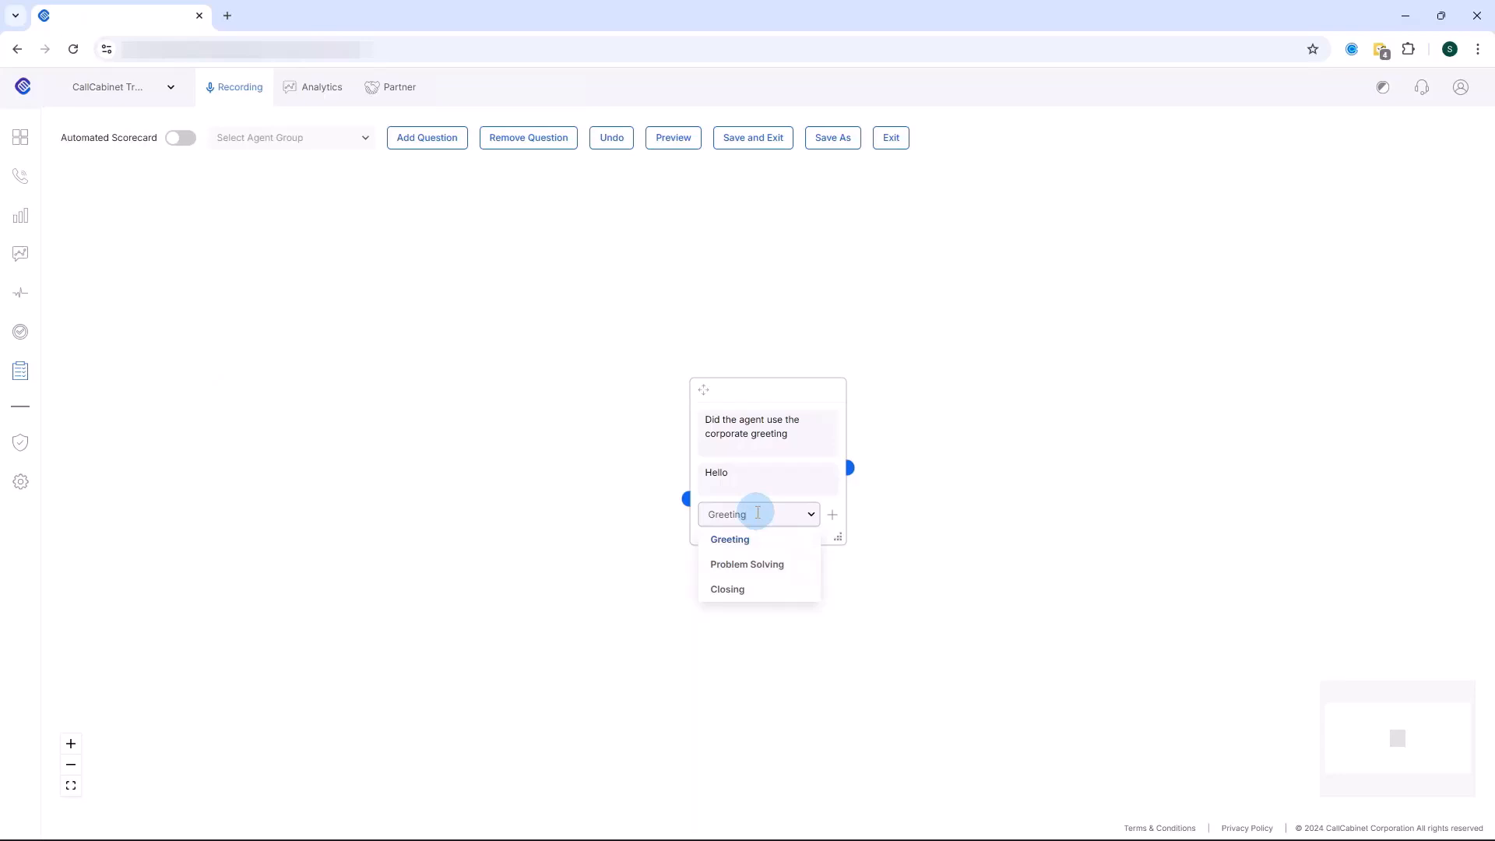
{"action": "key", "text": "BackSpace"}
{"action": "key", "text": "BackSpace"}
{"action": "key", "text": "BackSpace"}
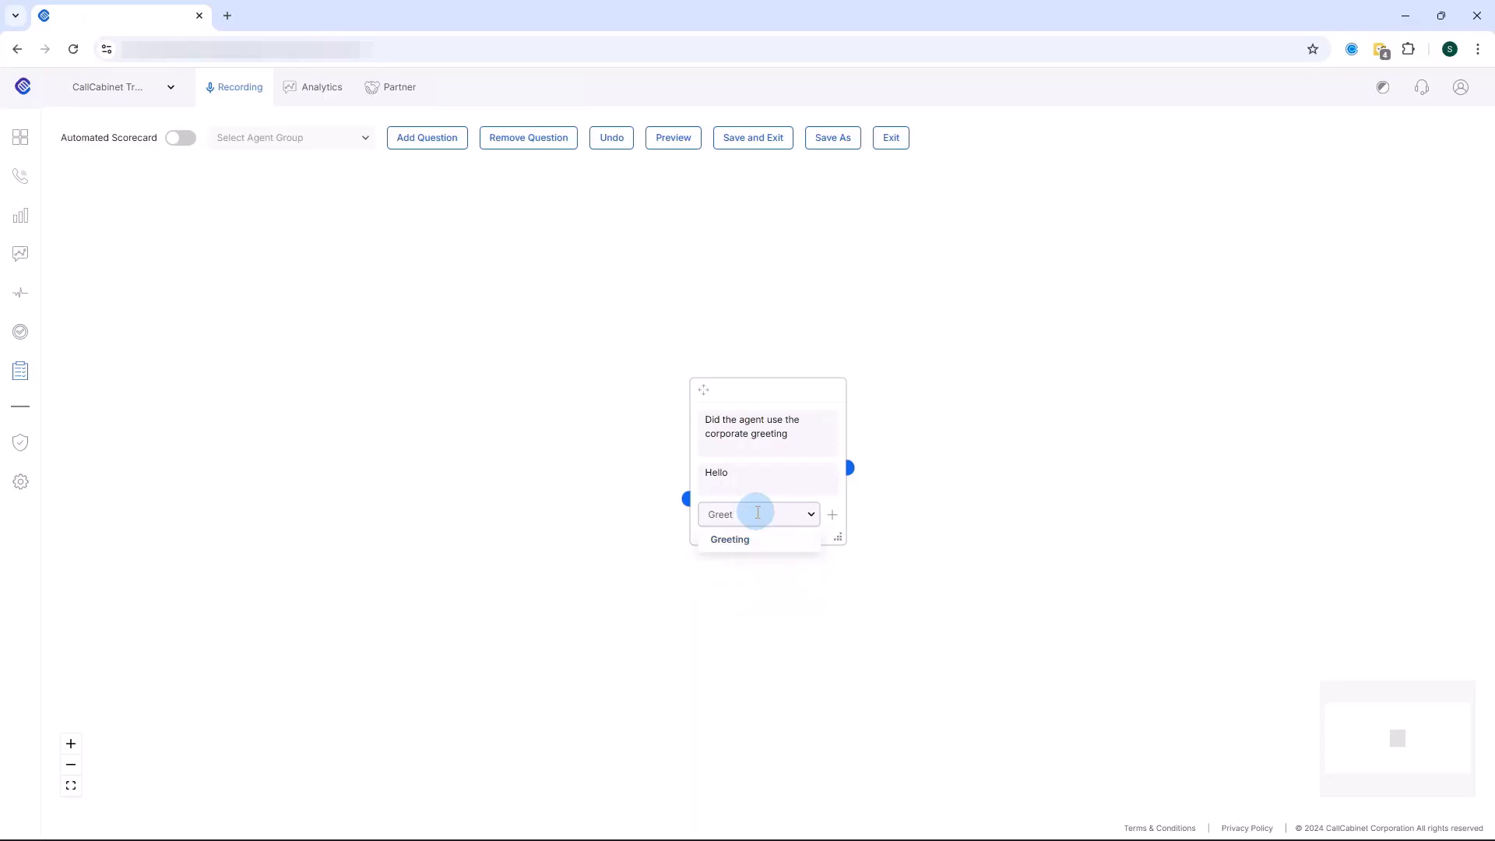
{"action": "left_click", "coordinate": [757, 512]}
{"action": "left_click", "coordinate": [783, 552]}
{"action": "left_click_drag", "start_coordinate": [782, 554], "coordinate": [785, 551]}
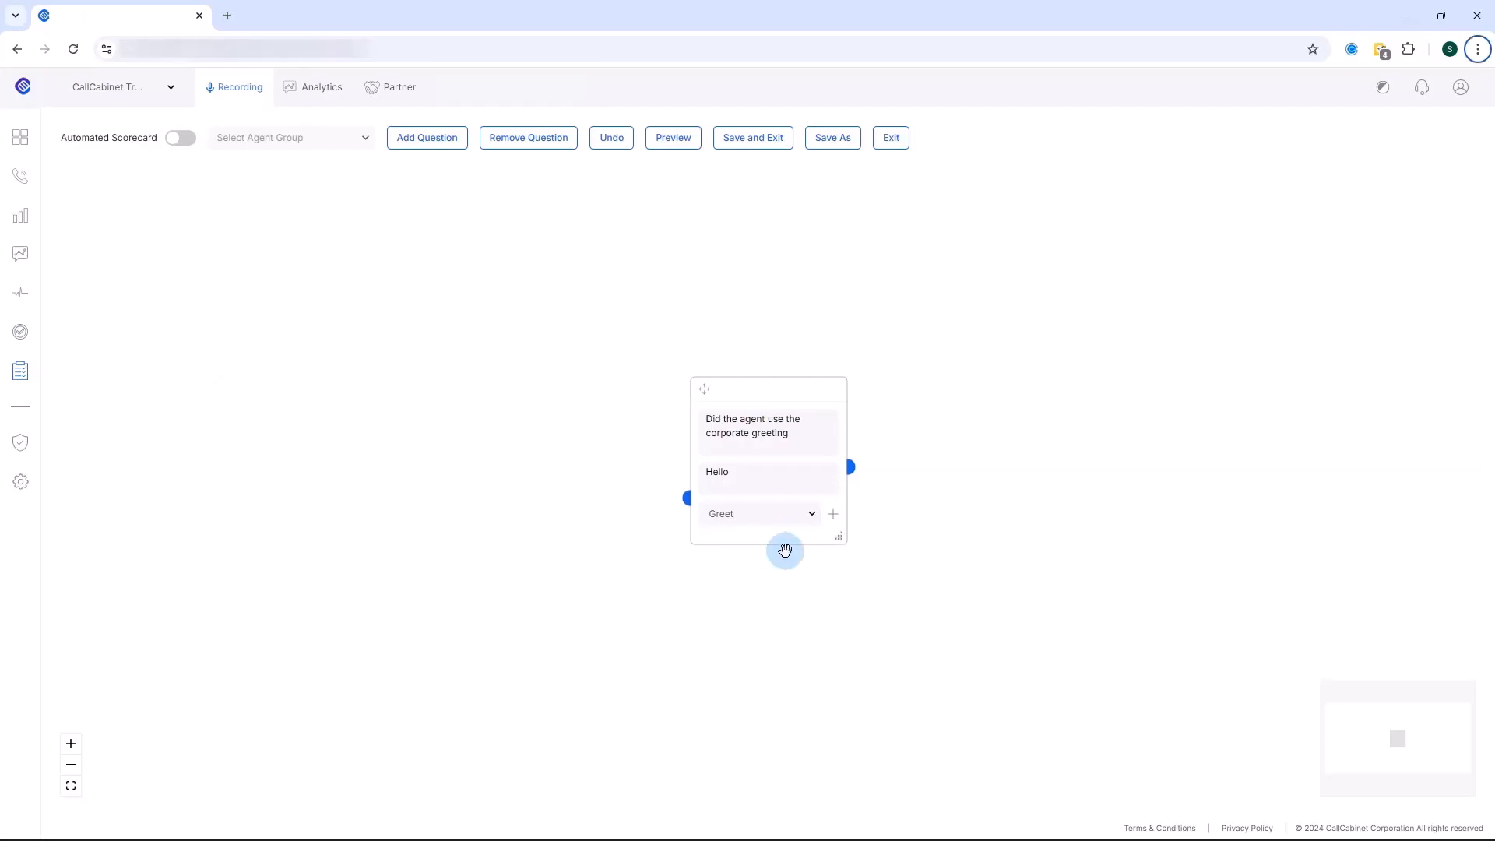
Add the answer "Yes" with a score of 100 to the corporate greeting question.
{"action": "left_click", "coordinate": [831, 514]}
{"action": "left_click", "coordinate": [760, 546]}
{"action": "type", "text": "Yes"}
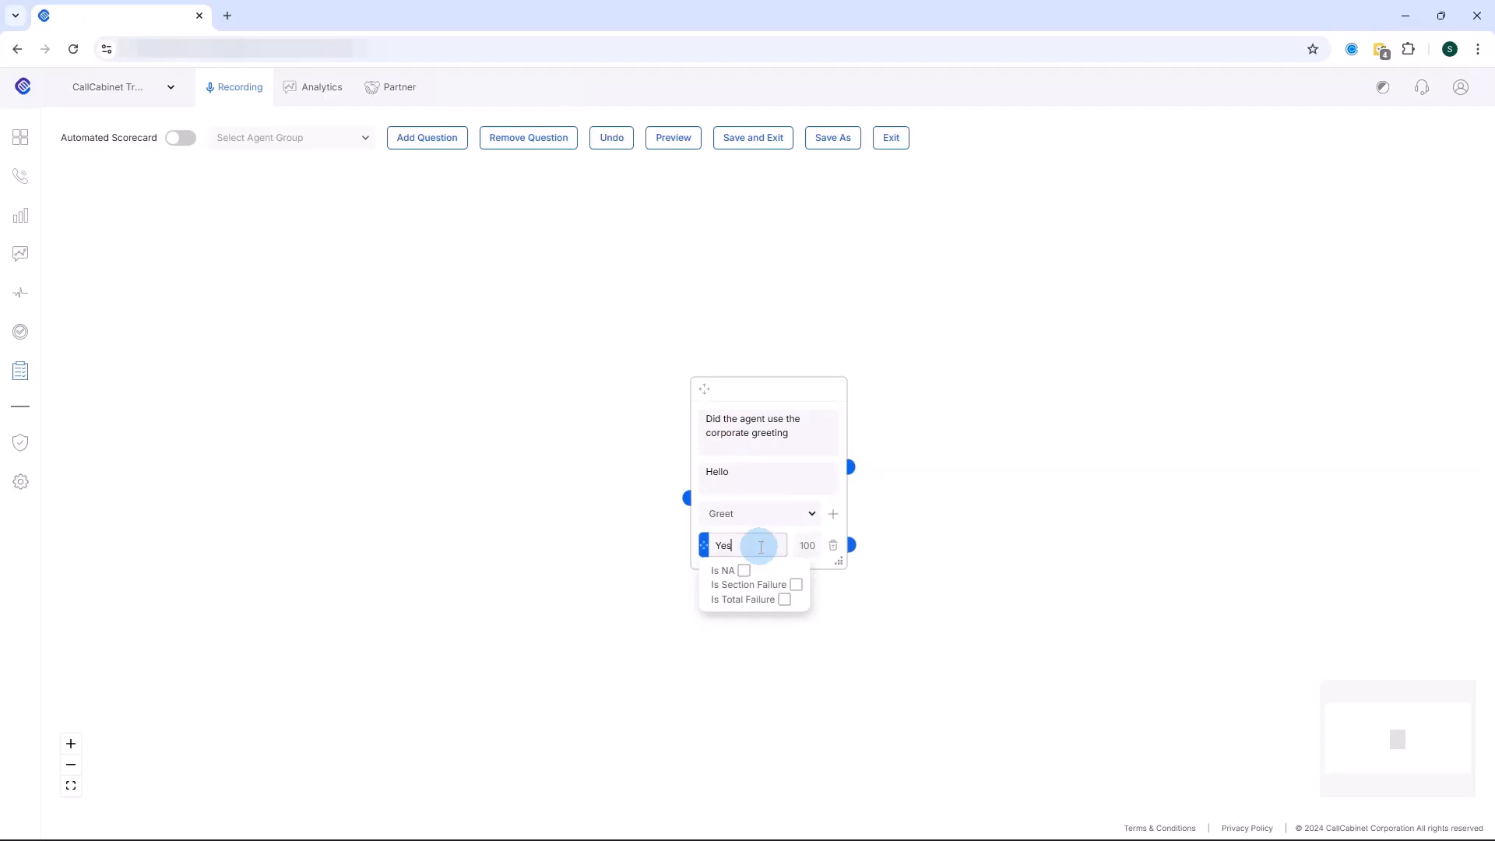
{"action": "left_click", "coordinate": [817, 546]}
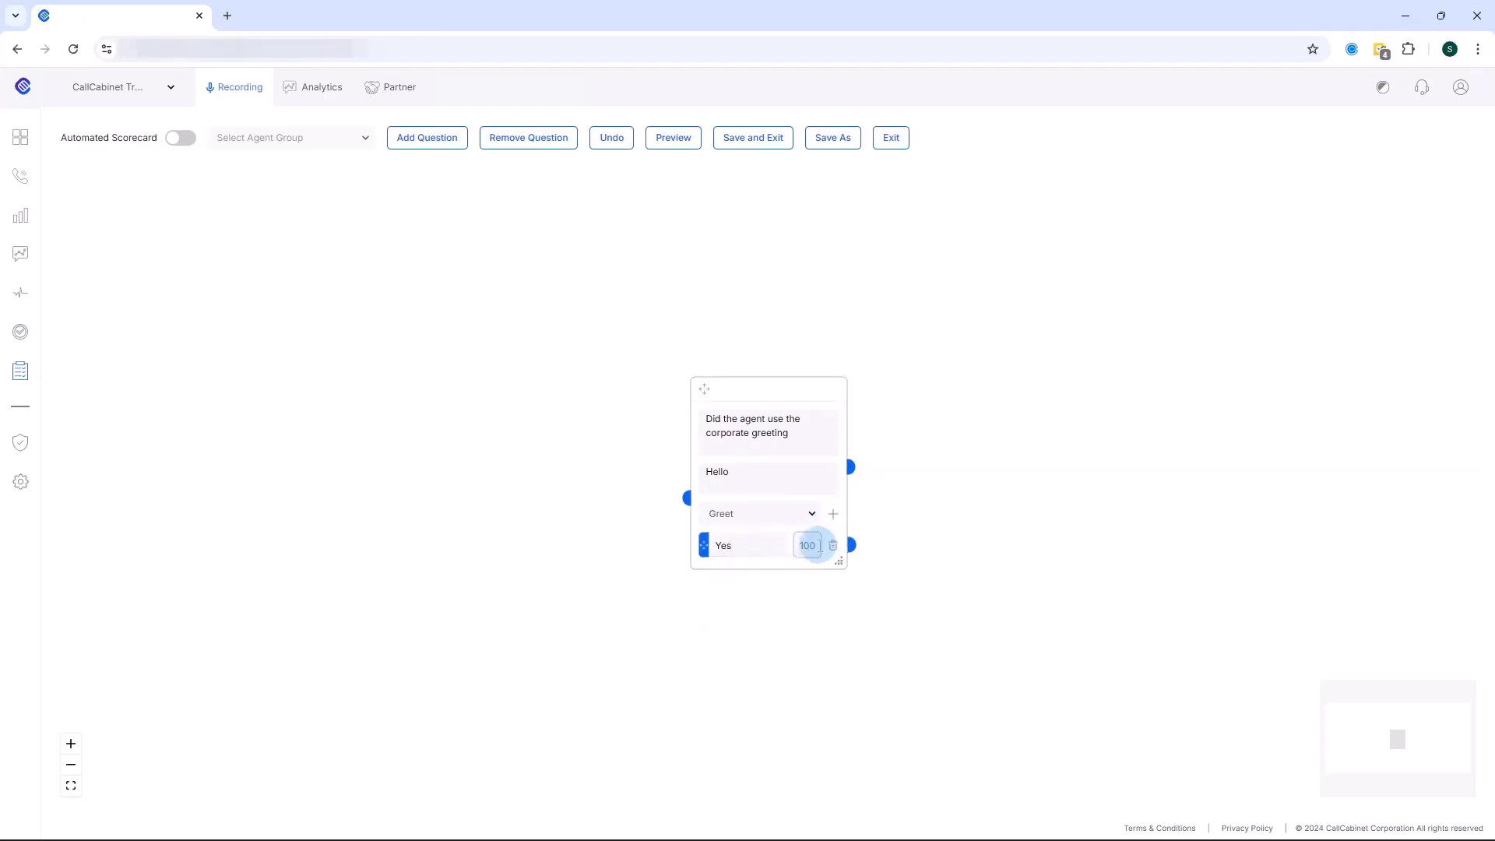
{"action": "type", "text": "100"}
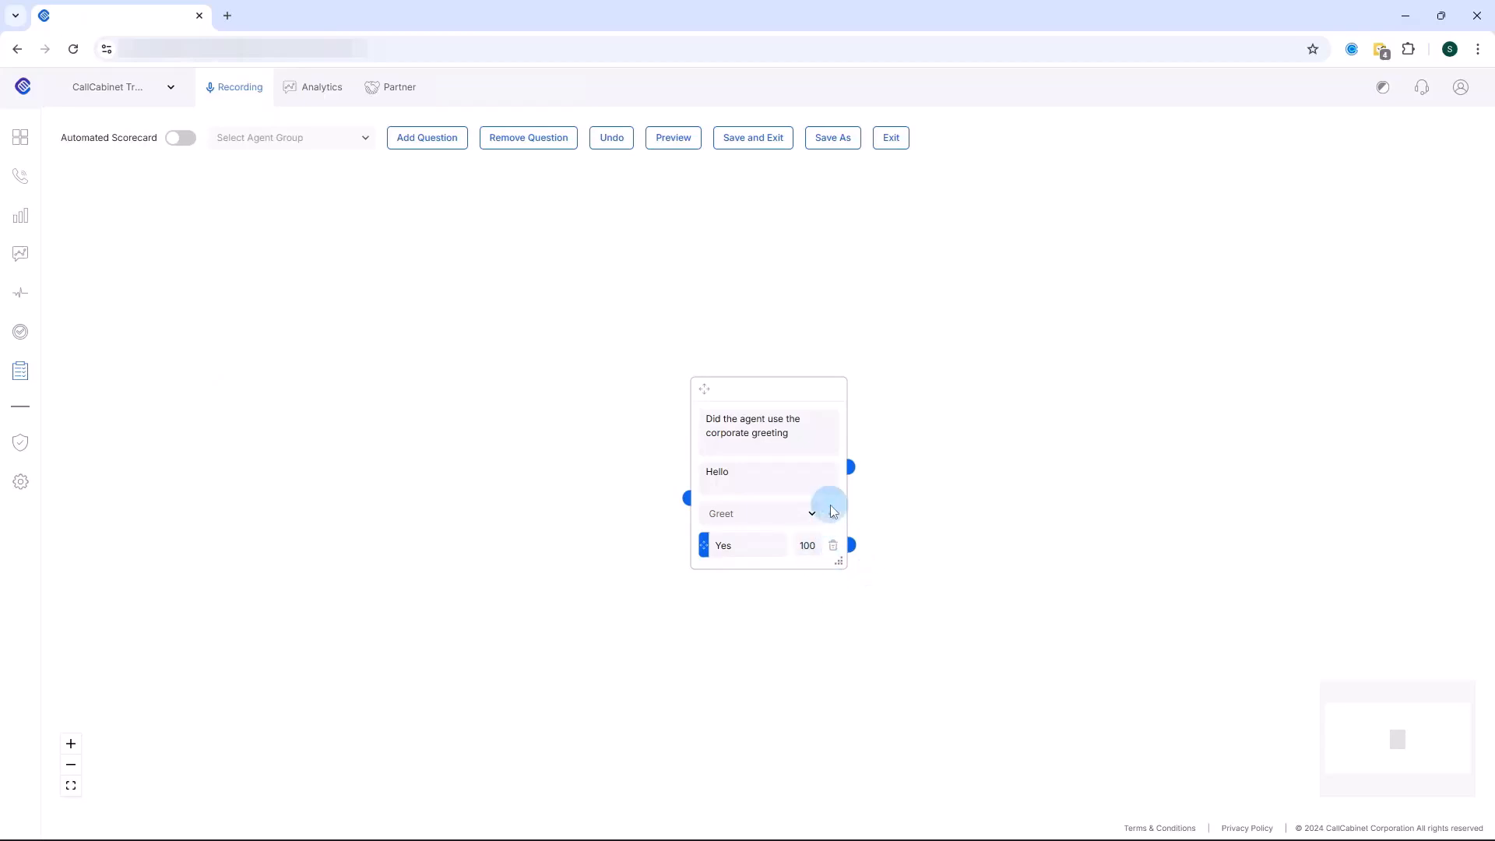
Add the answer "No" with a score of 0 to the corporate greeting question.
{"action": "left_click", "coordinate": [833, 511]}
{"action": "left_click", "coordinate": [759, 577]}
{"action": "type", "text": "No"}
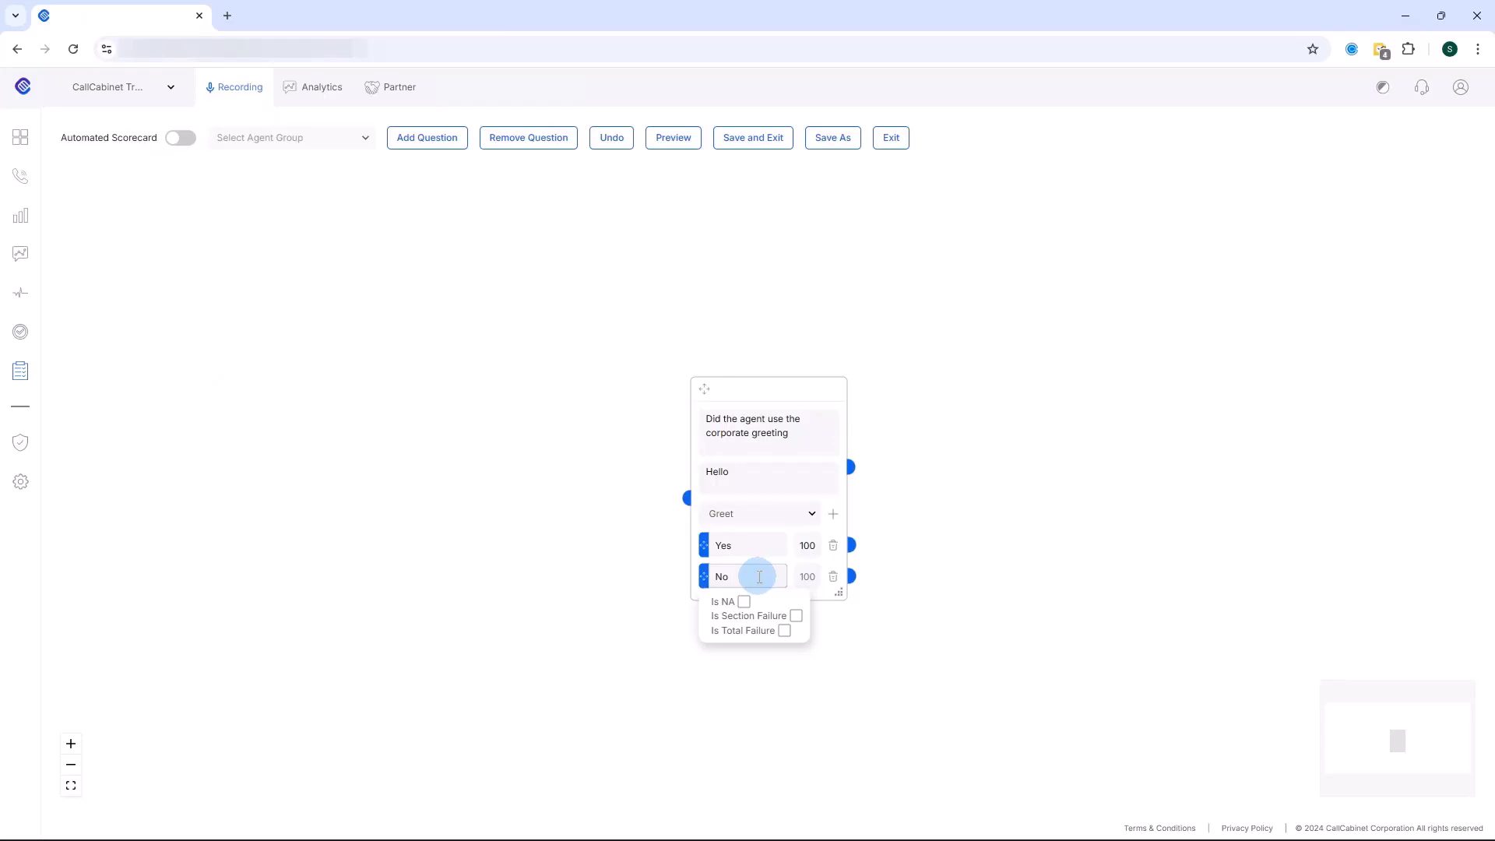
{"action": "left_click", "coordinate": [816, 576]}
{"action": "type", "text": "0"}
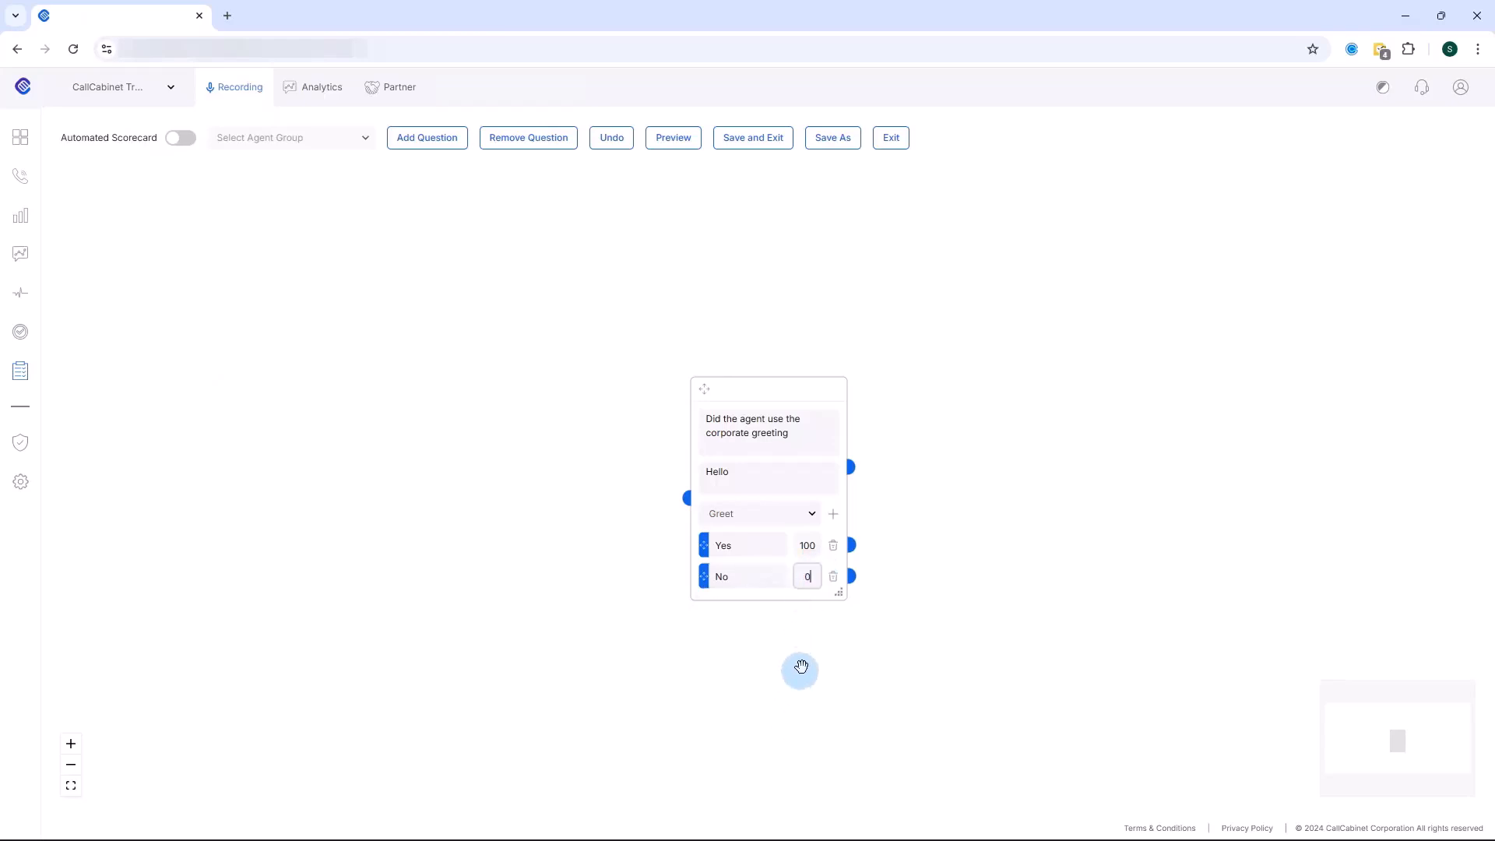
{"action": "left_click", "coordinate": [812, 613]}
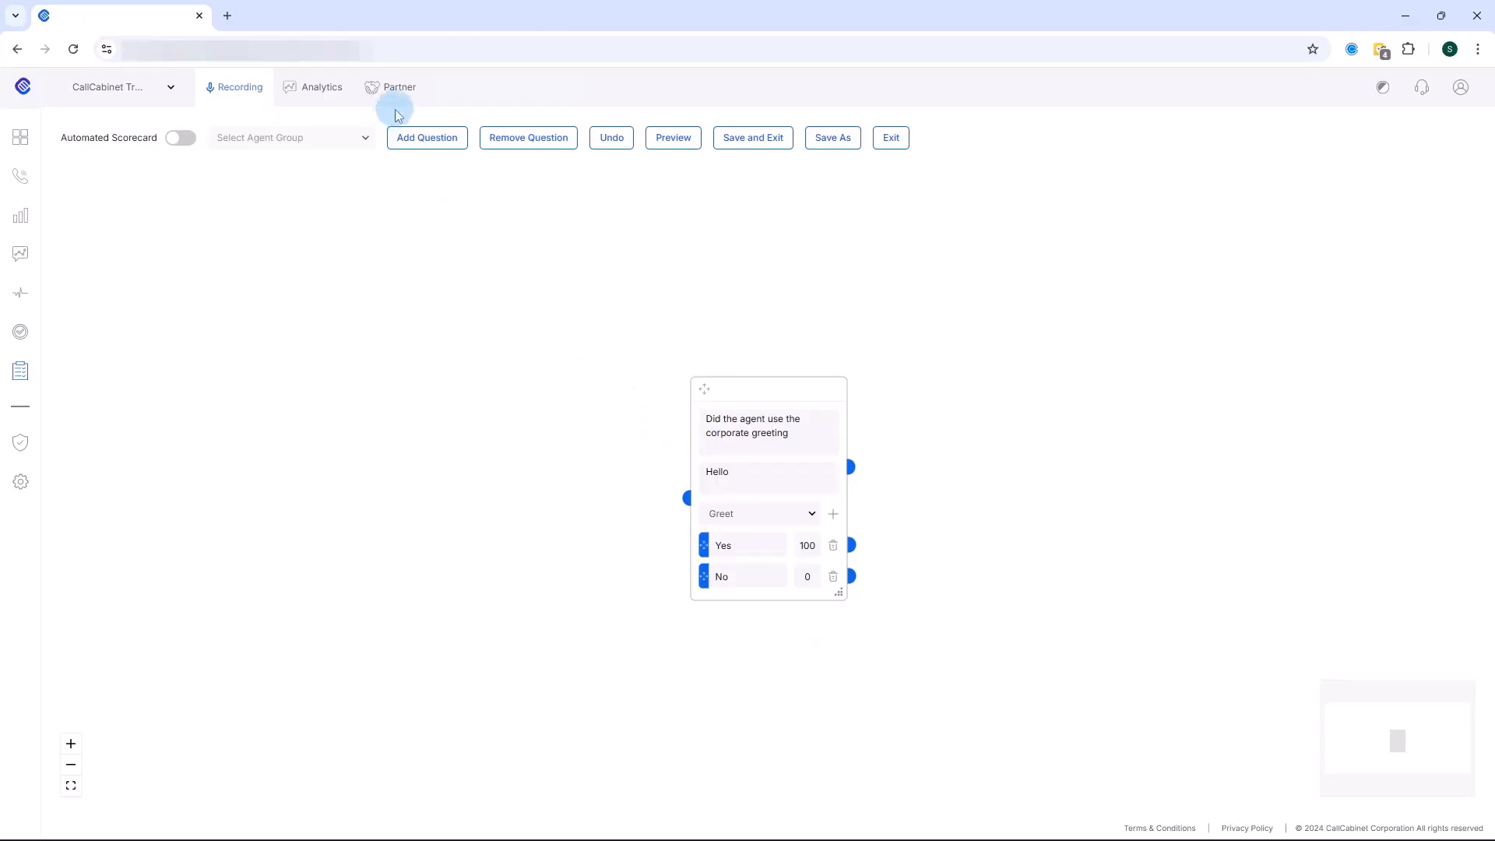
Add questions on whether the agent established who they spoke to (Greet, Yes 50, No 0) and asked probing questions (Problem Solving, Yes 100, No 0).
{"action": "left_click", "coordinate": [427, 140]}
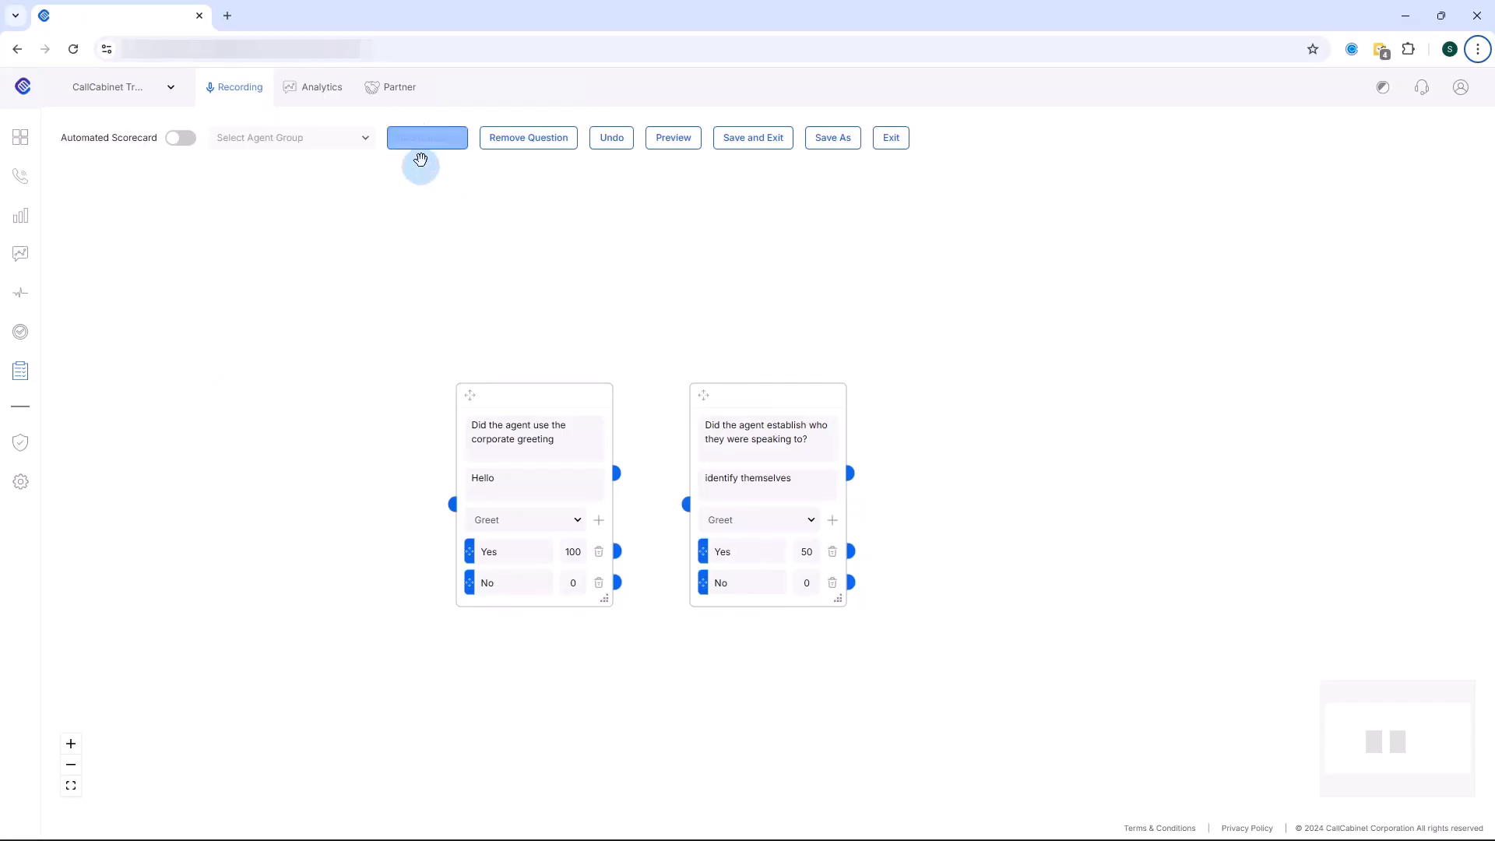
{"action": "left_click", "coordinate": [428, 140]}
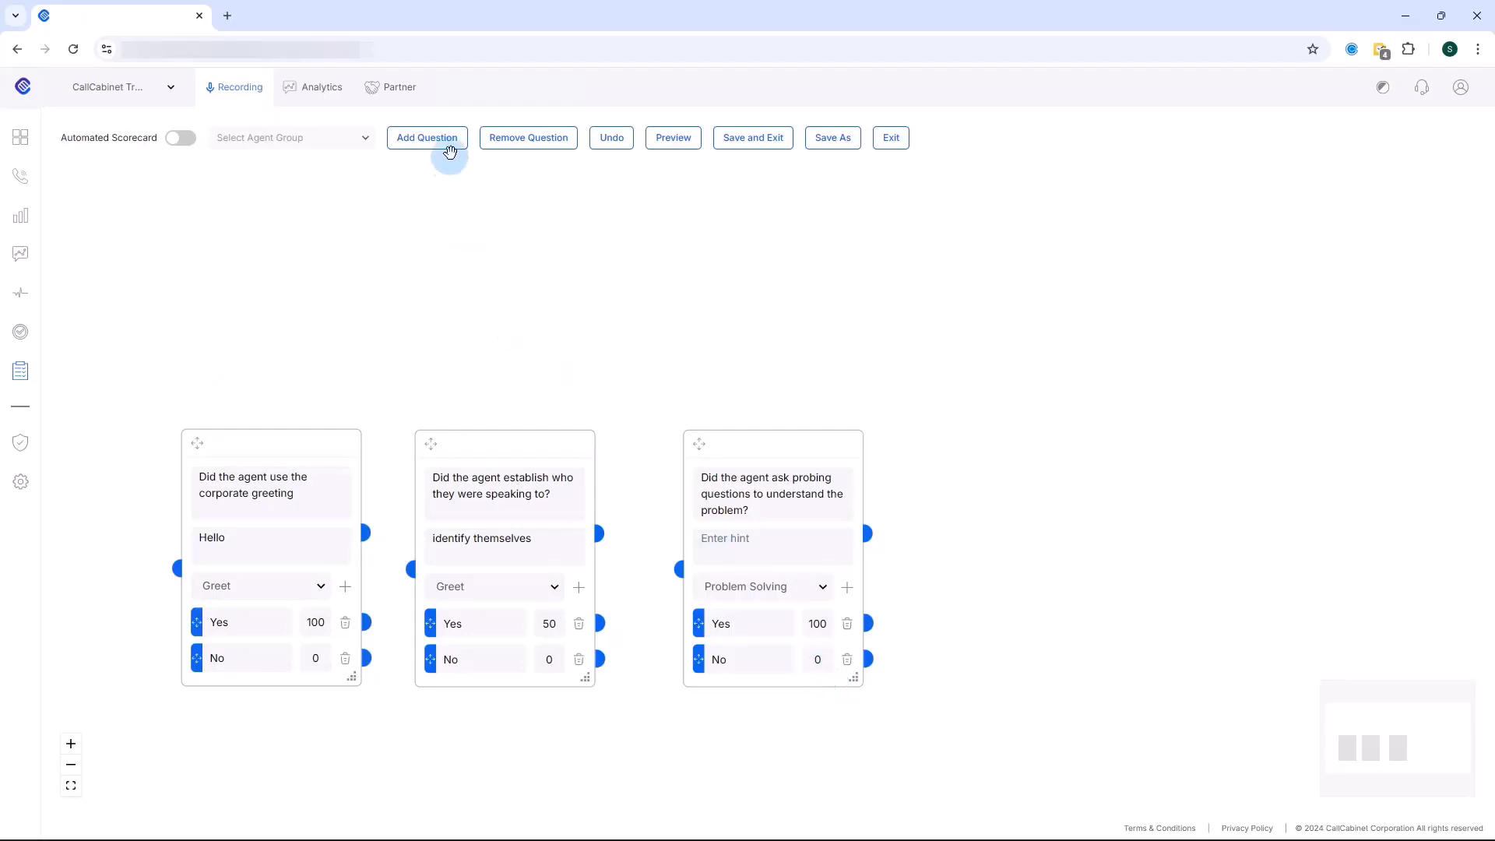
Add the question "Was the agent polite?" with a "Yes" answer and a "No" answer marked as total failure and scored 0.
{"action": "left_click", "coordinate": [448, 137]}
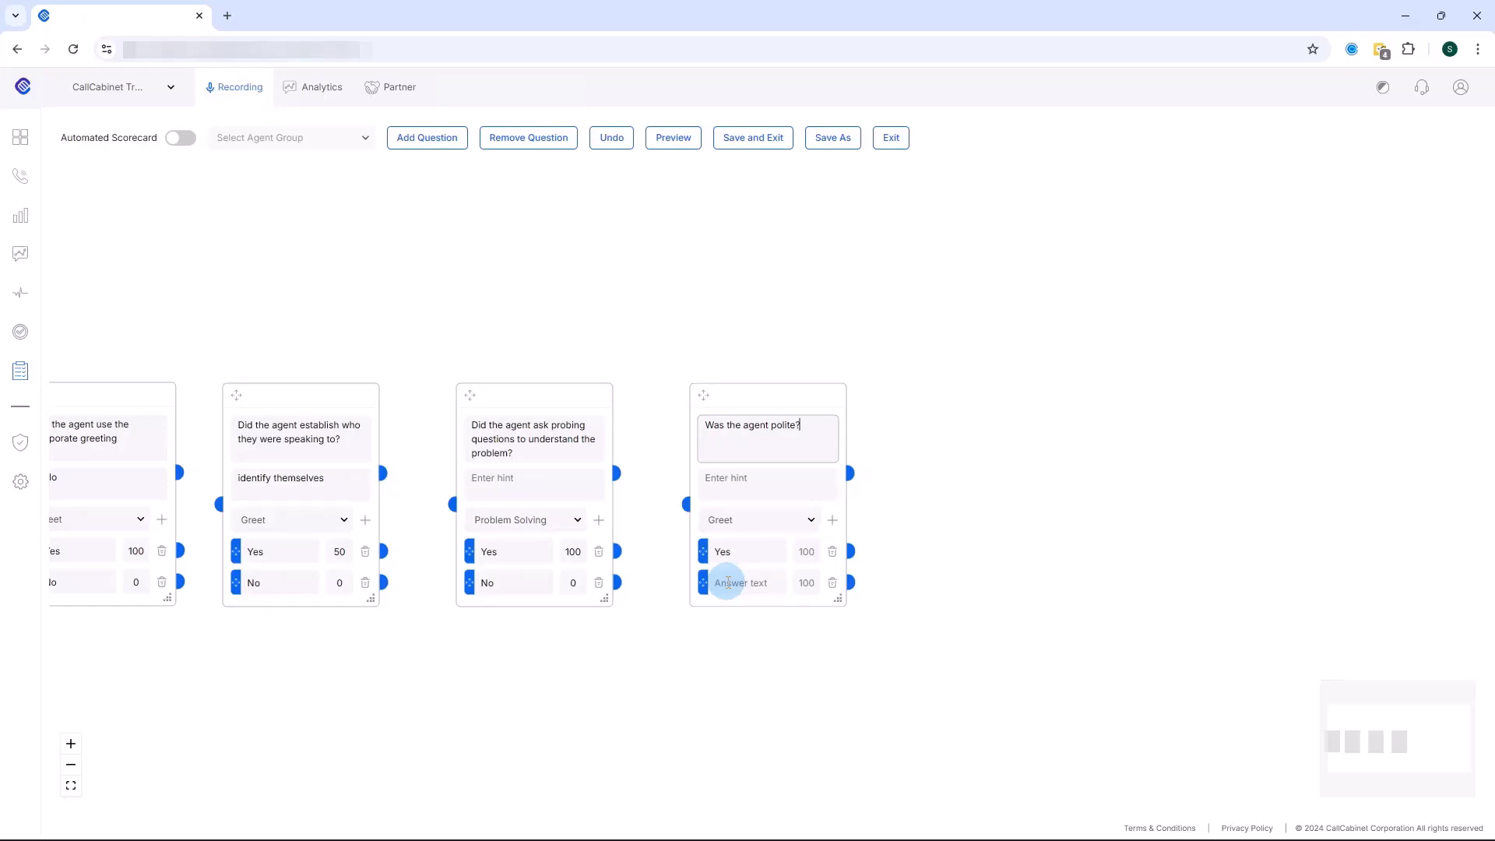
{"action": "left_click", "coordinate": [728, 582]}
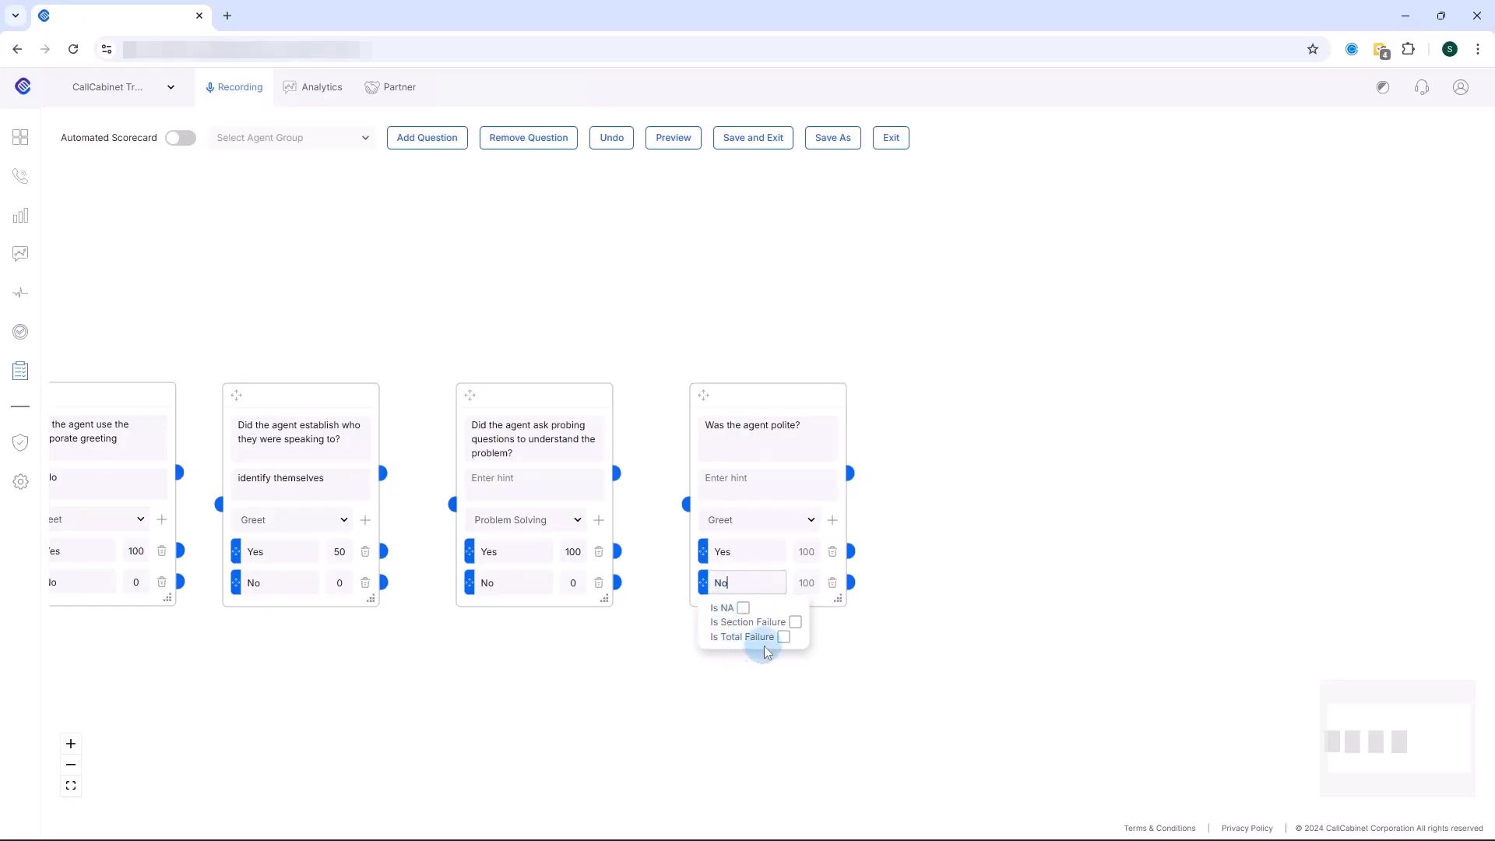
{"action": "left_click", "coordinate": [785, 639]}
{"action": "left_click", "coordinate": [805, 584]}
{"action": "key", "text": "BackSpace"}
{"action": "key", "text": "BackSpace"}
{"action": "key", "text": "BackSpace"}
{"action": "type", "text": "0"}
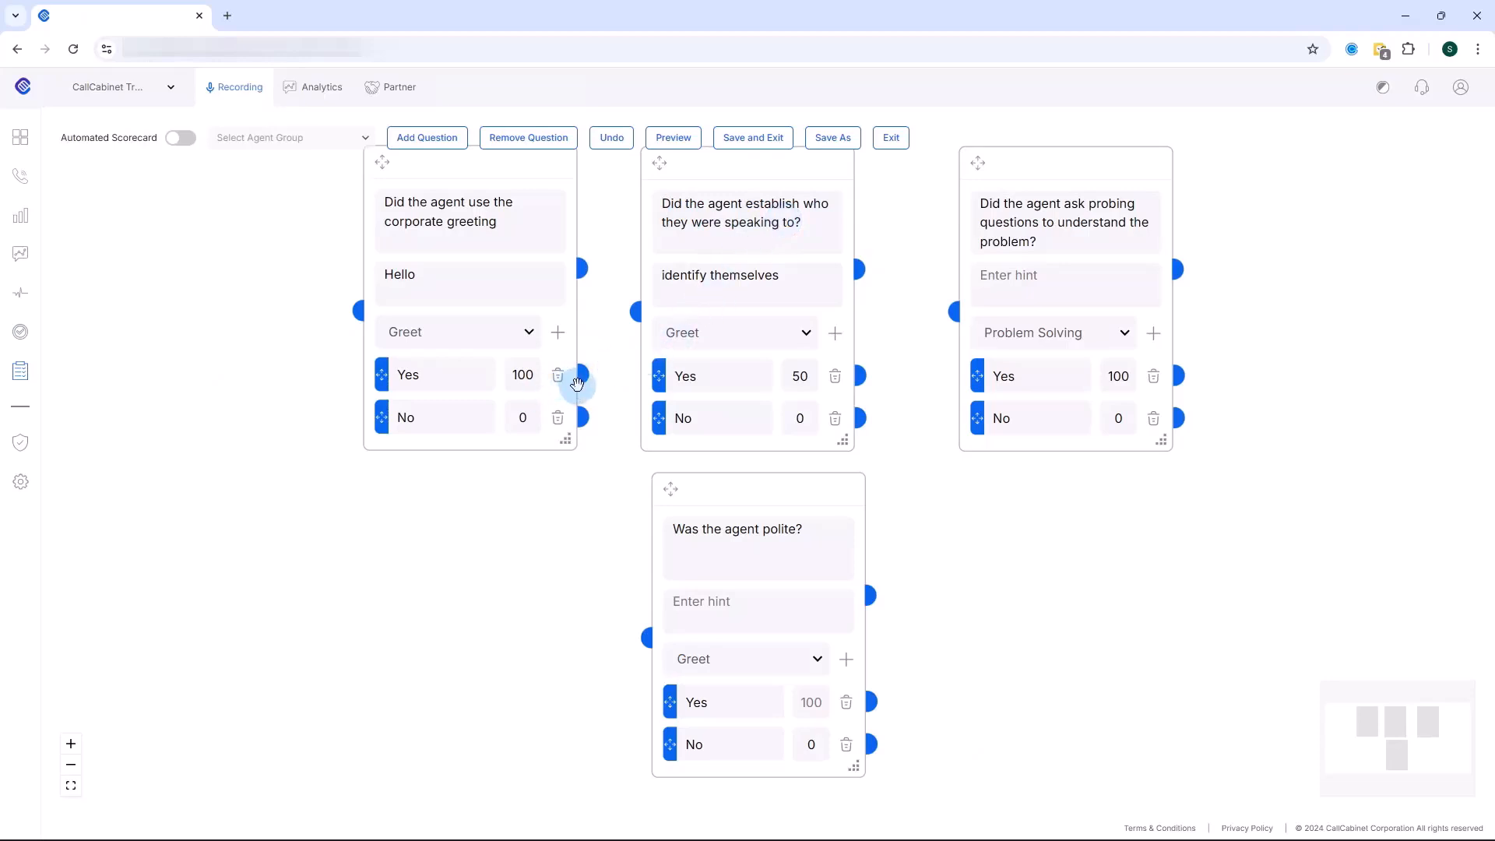
Link the greeting question's Yes to the speaker identity question and its No to the politeness question, and the identity question to the probing question.
{"action": "left_click_drag", "start_coordinate": [581, 379], "coordinate": [636, 311]}
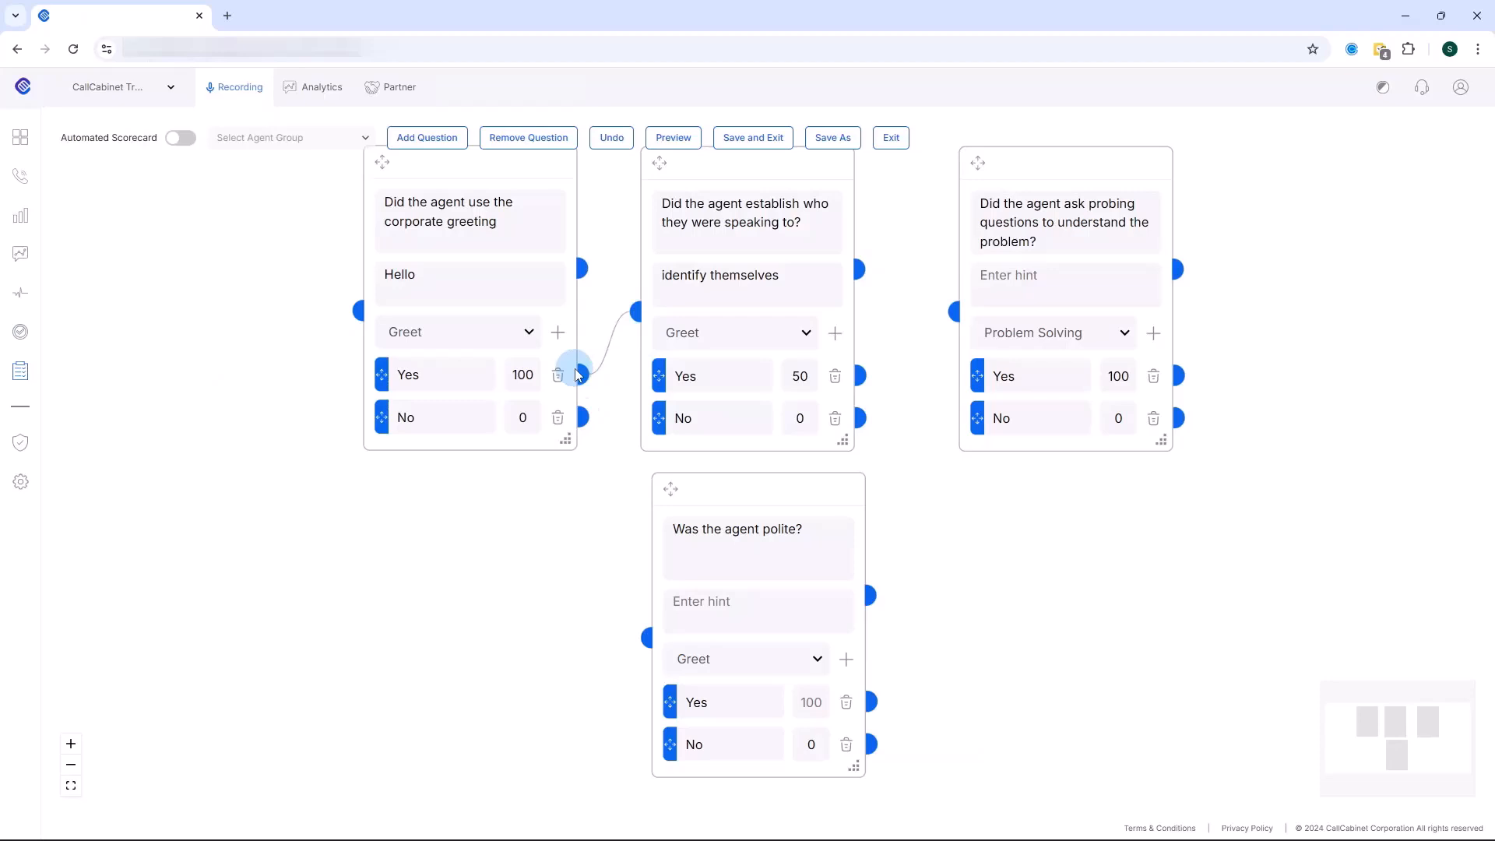
{"action": "left_click_drag", "start_coordinate": [582, 418], "coordinate": [646, 637]}
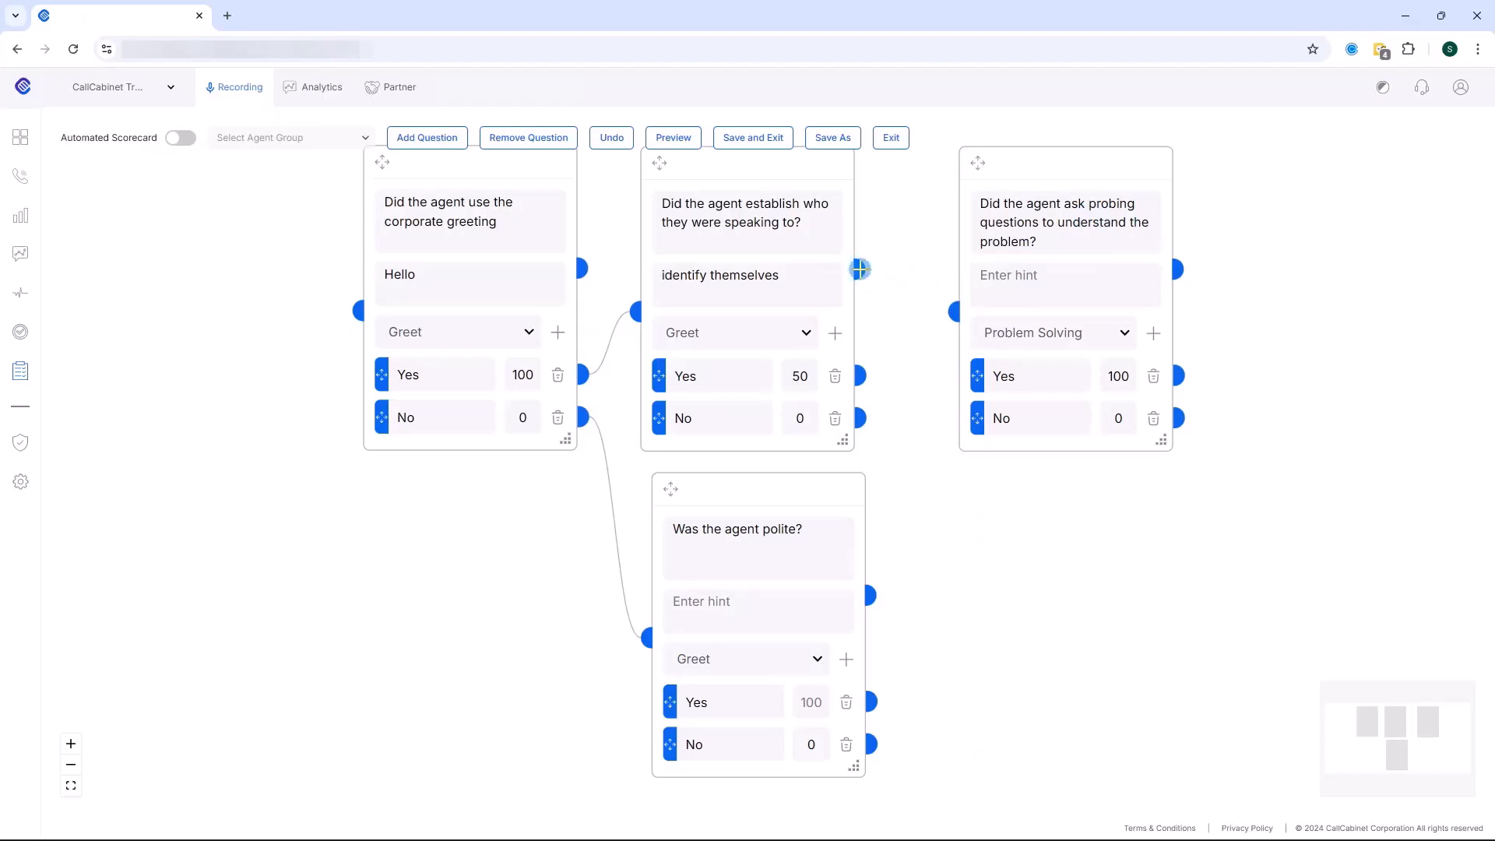
{"action": "left_click_drag", "start_coordinate": [860, 268], "coordinate": [956, 310]}
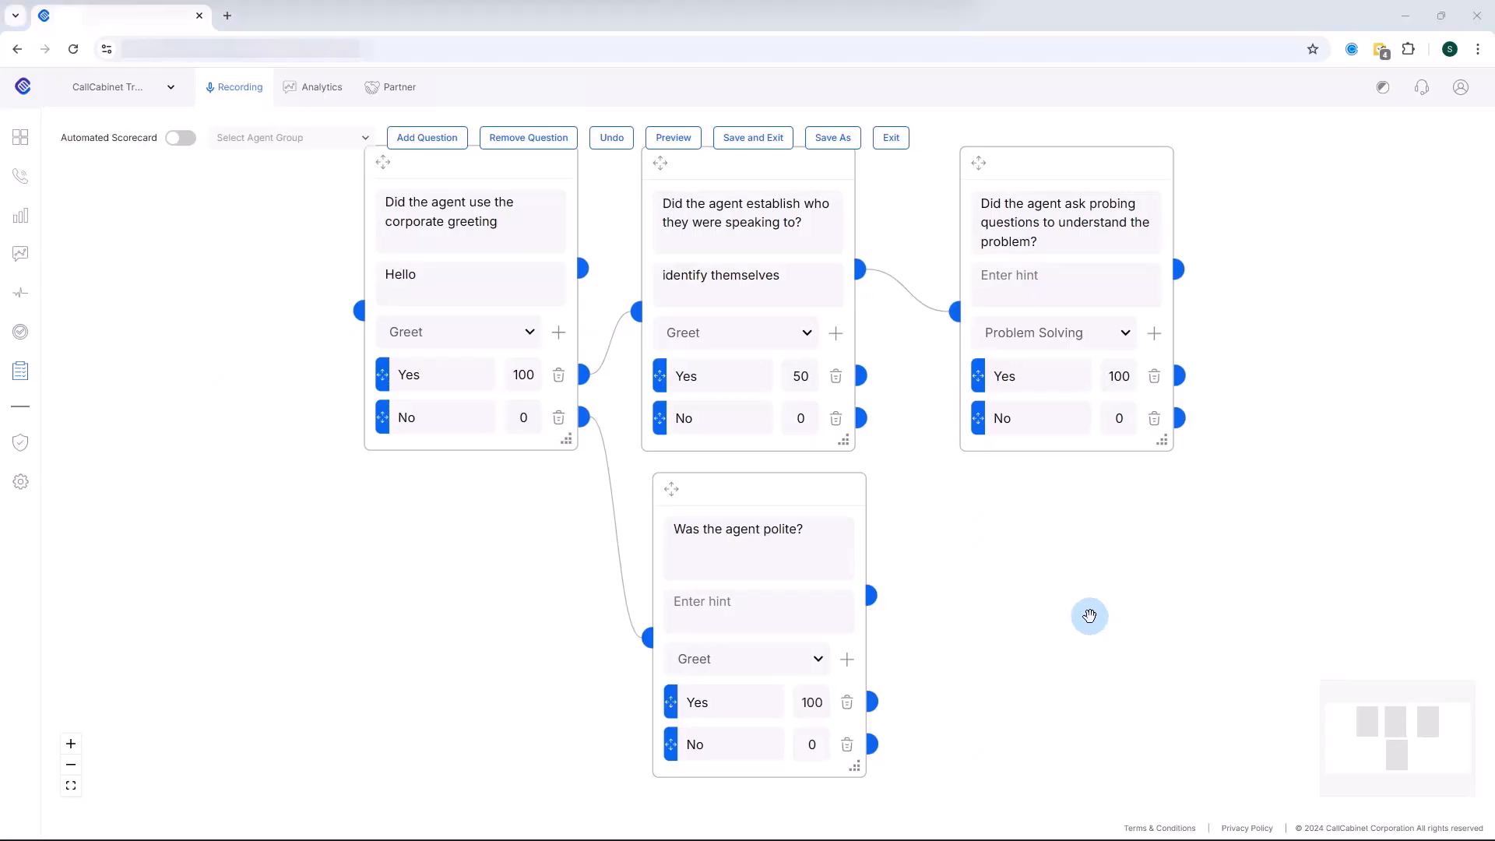
Save the evaluation form as "Test1" with a passing percentage of 80 and exit the form editor.
{"action": "left_click", "coordinate": [777, 148]}
{"action": "left_click", "coordinate": [623, 385]}
{"action": "type", "text": "Test1"}
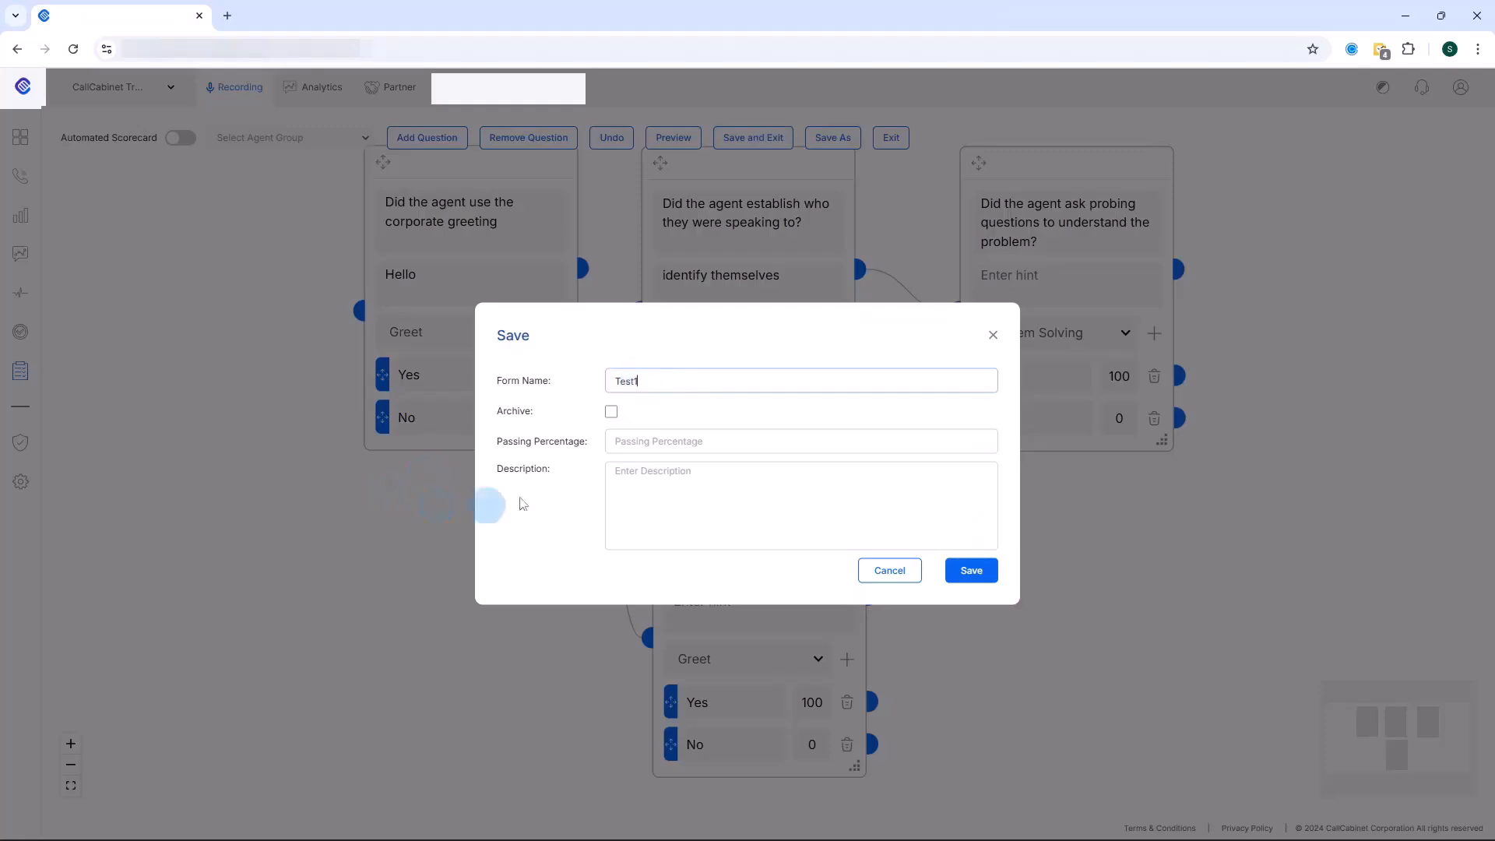
{"action": "left_click", "coordinate": [623, 434]}
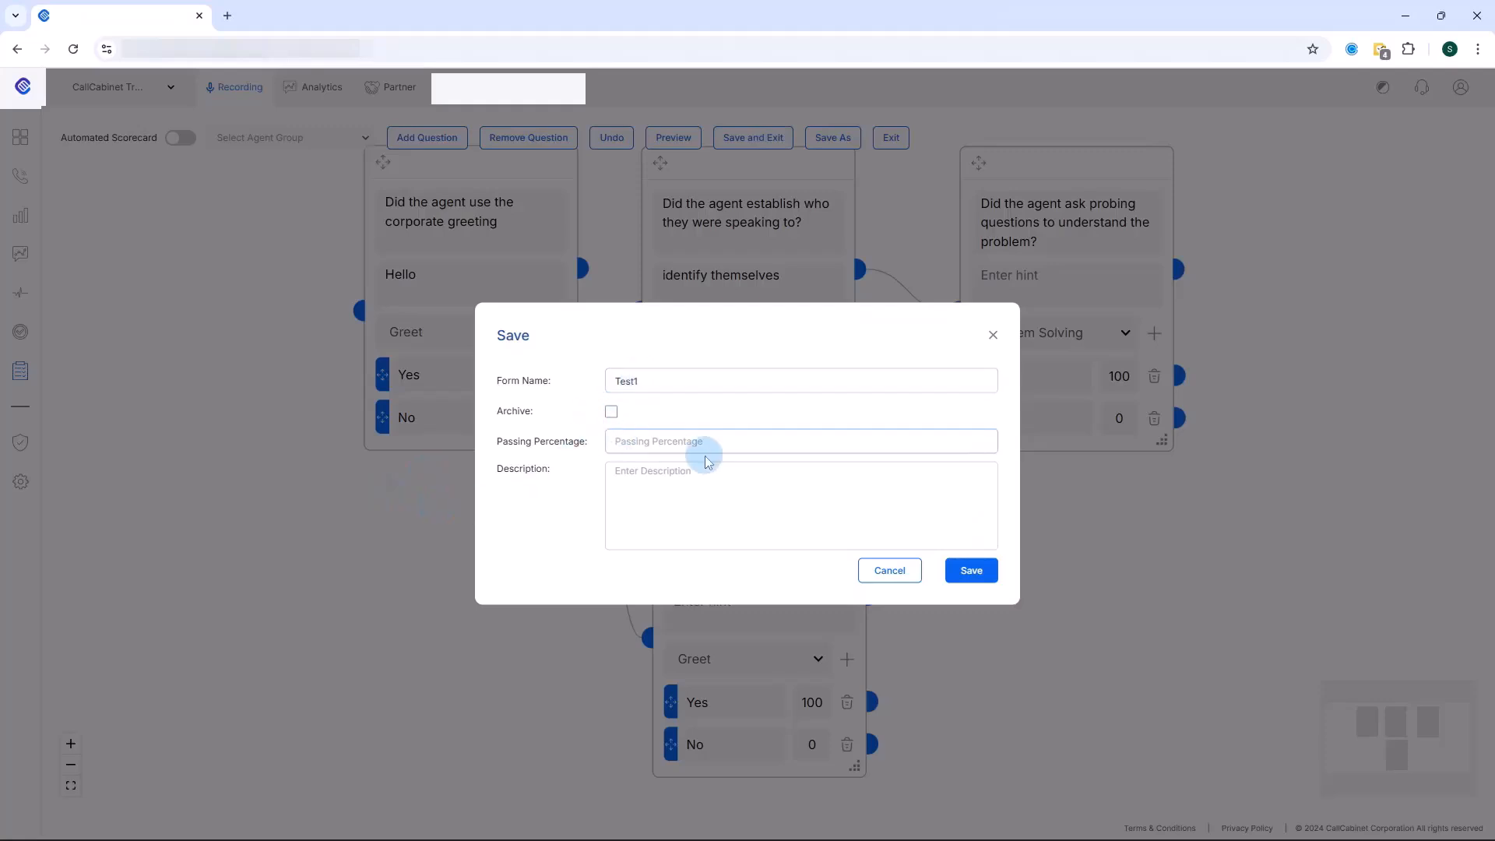
{"action": "type", "text": "80"}
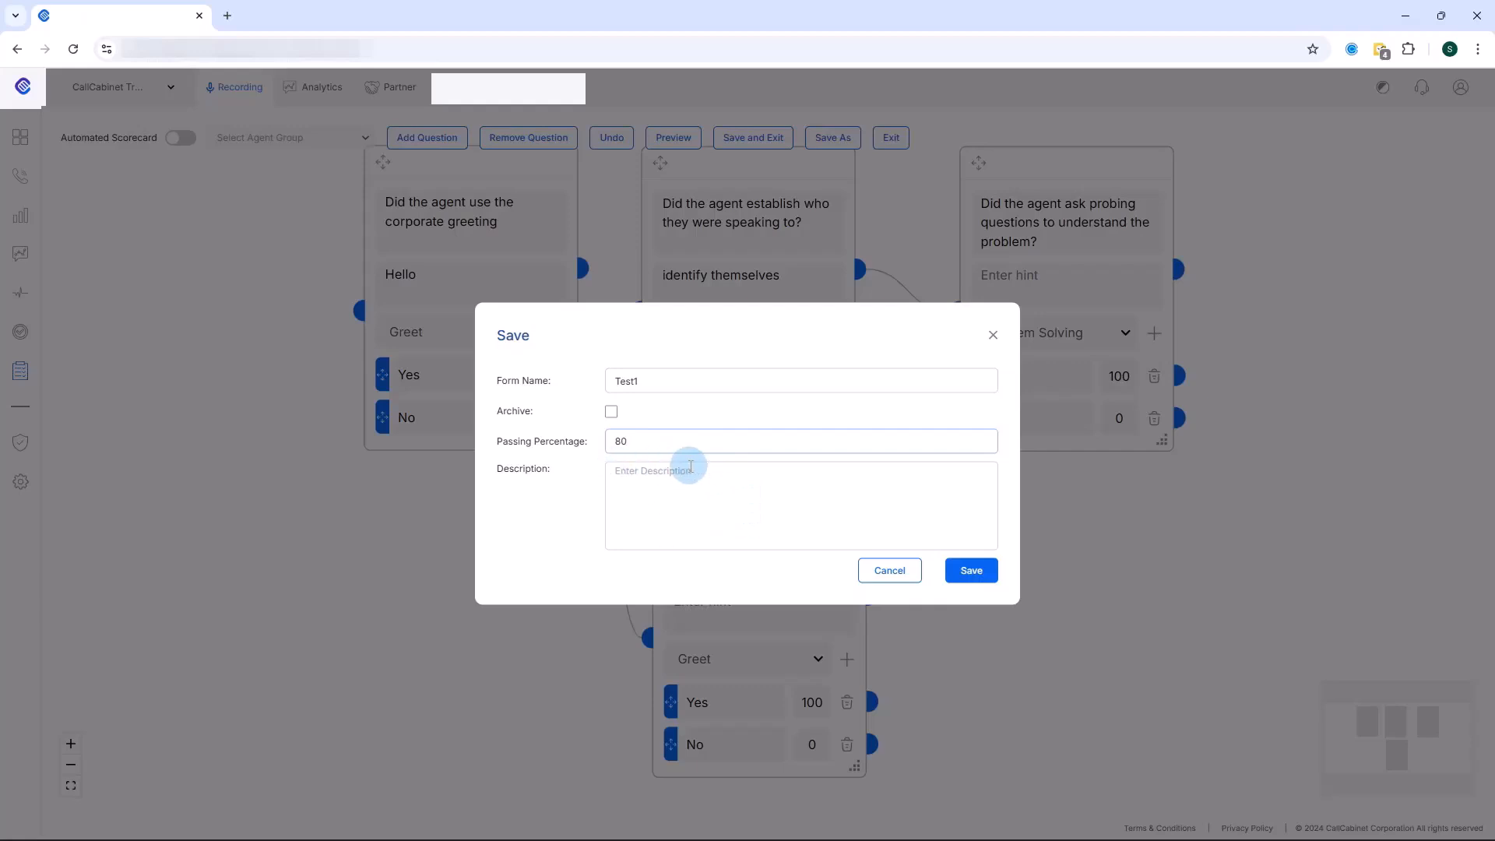
{"action": "left_click", "coordinate": [984, 579]}
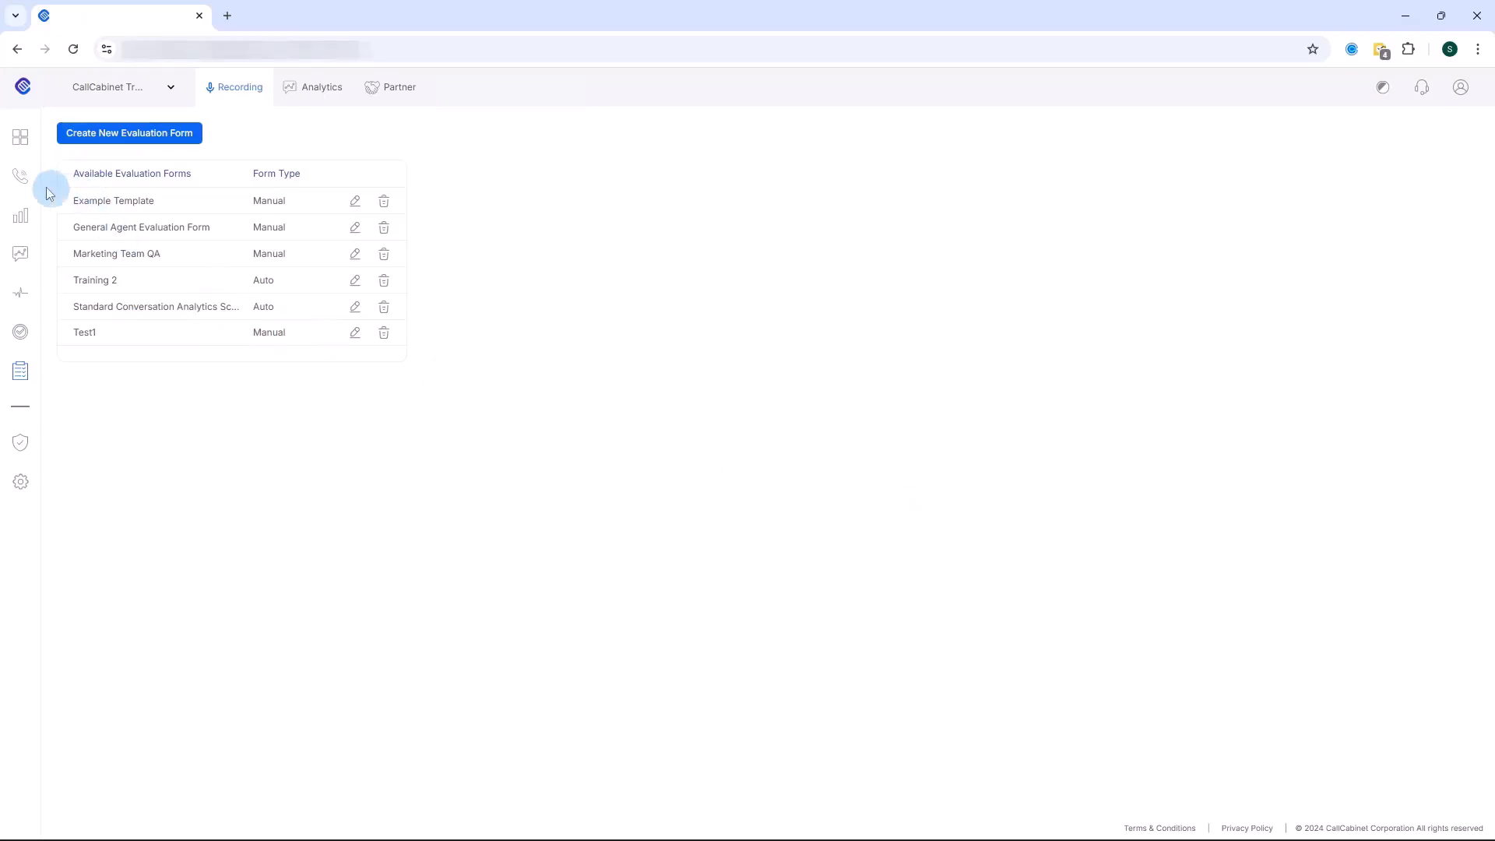
Start a quality assurance evaluation of the newest recorded call with the Test1 form and answer Yes to the corporate greeting question.
{"action": "left_click", "coordinate": [24, 187]}
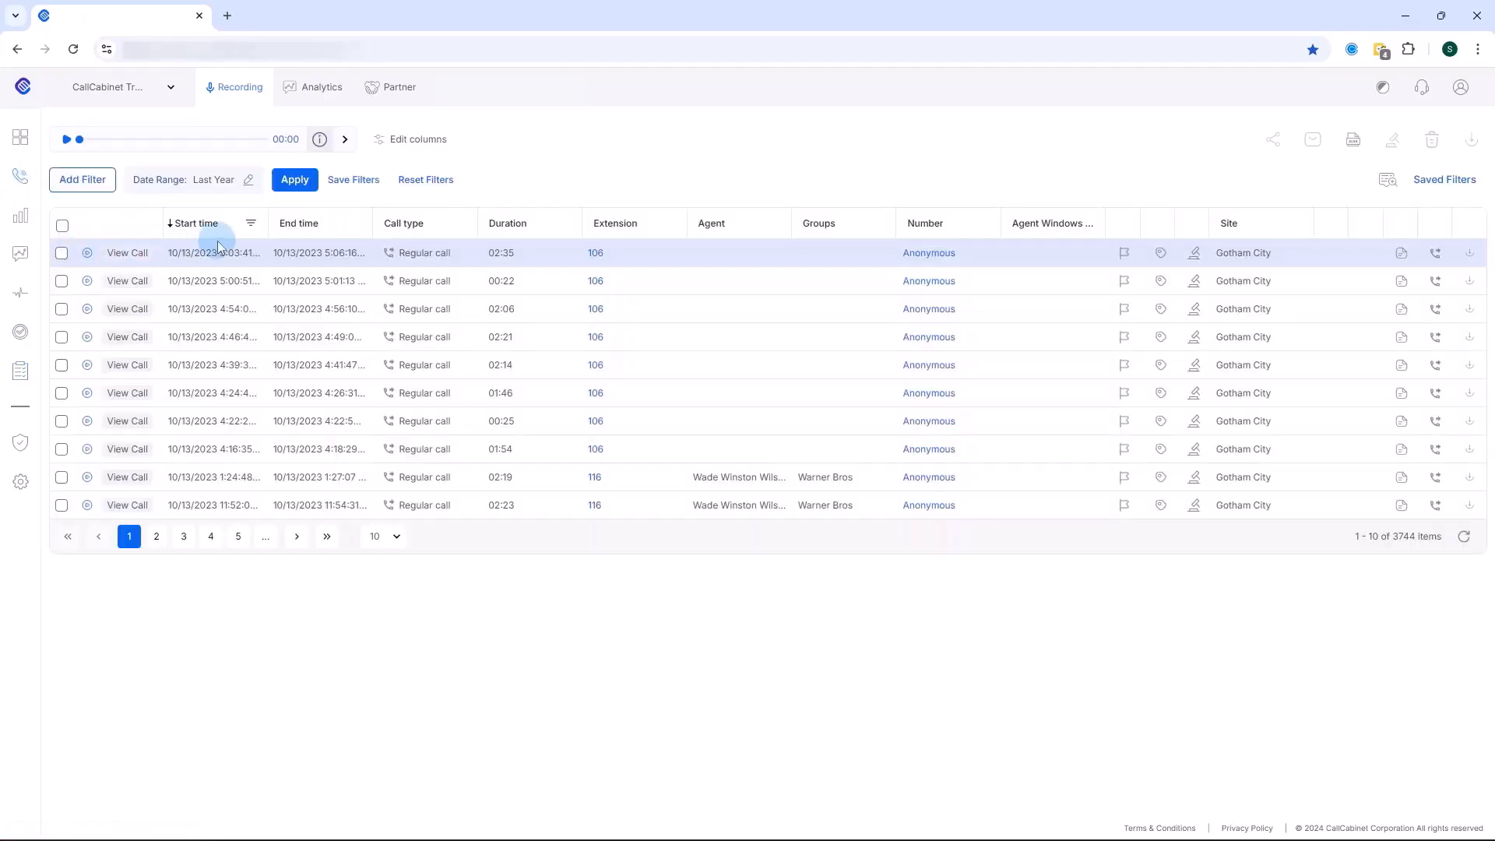
{"action": "left_click", "coordinate": [127, 257]}
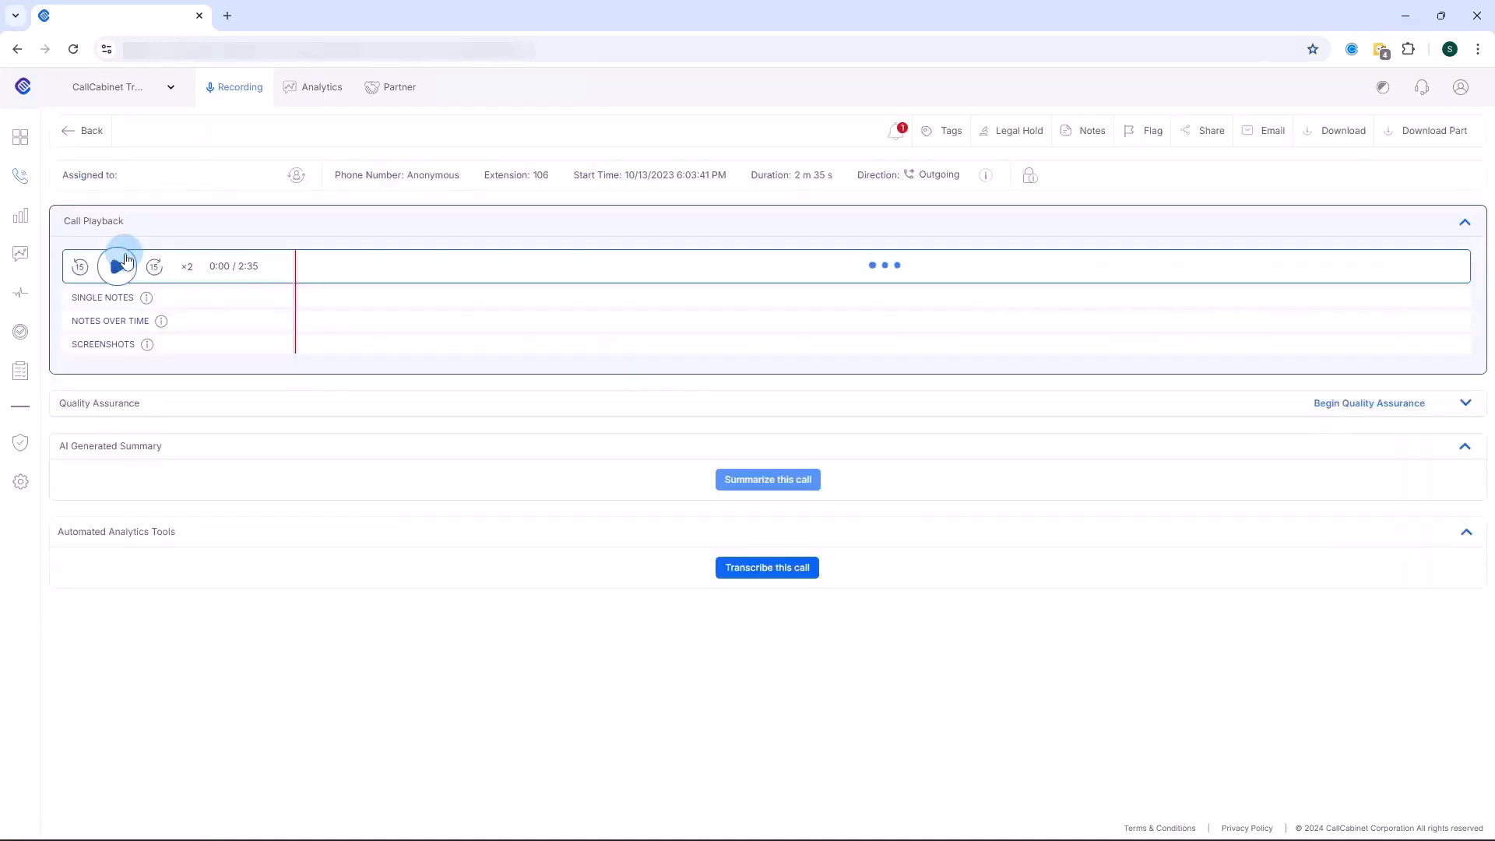
{"action": "left_click", "coordinate": [1464, 404]}
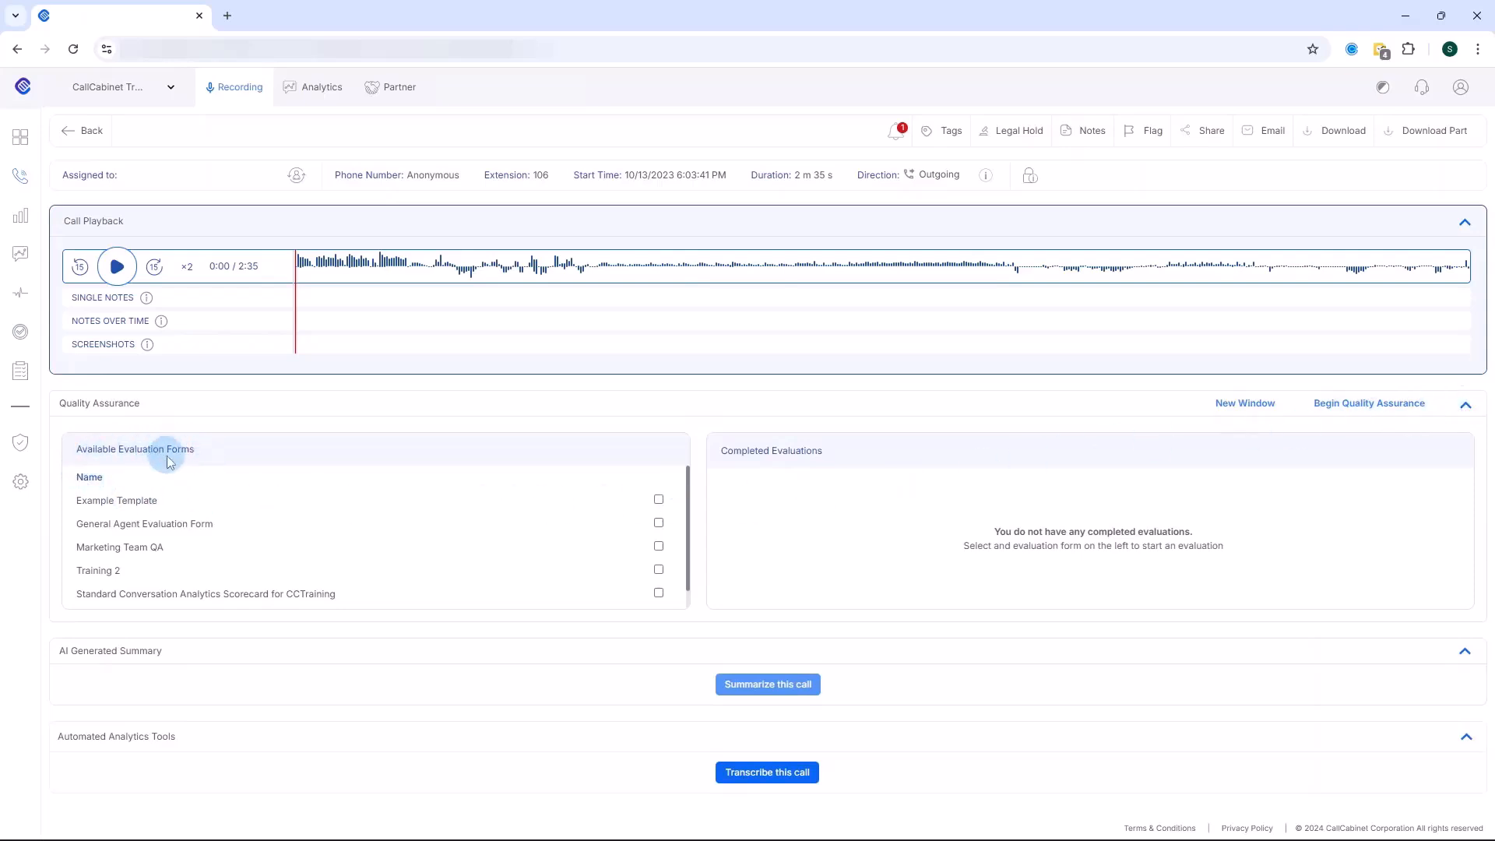
{"action": "scroll", "coordinate": [223, 514], "scroll_direction": "down", "scroll_amount": 1}
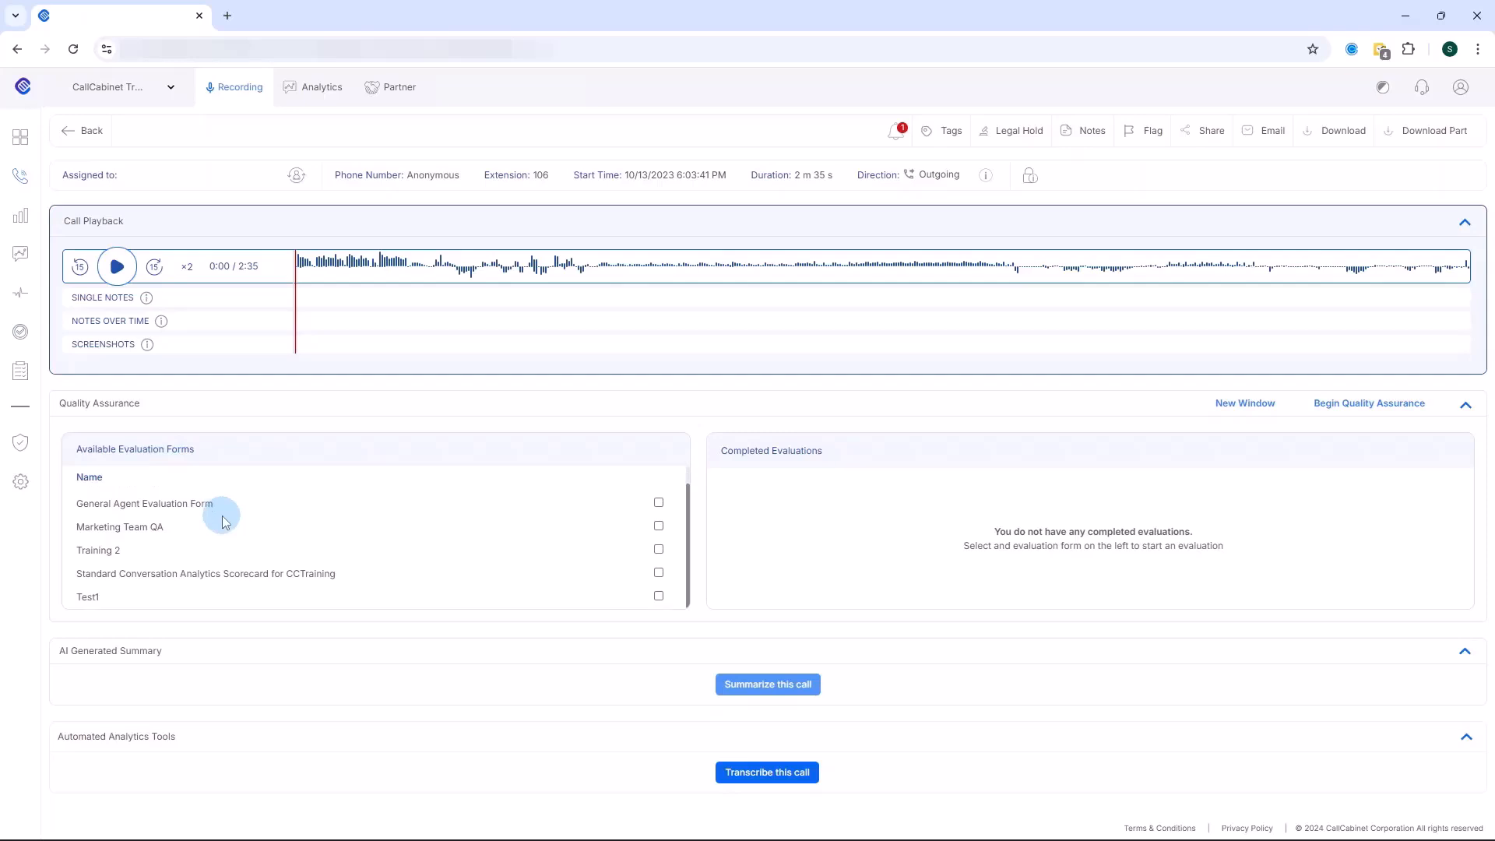
{"action": "left_click", "coordinate": [88, 597]}
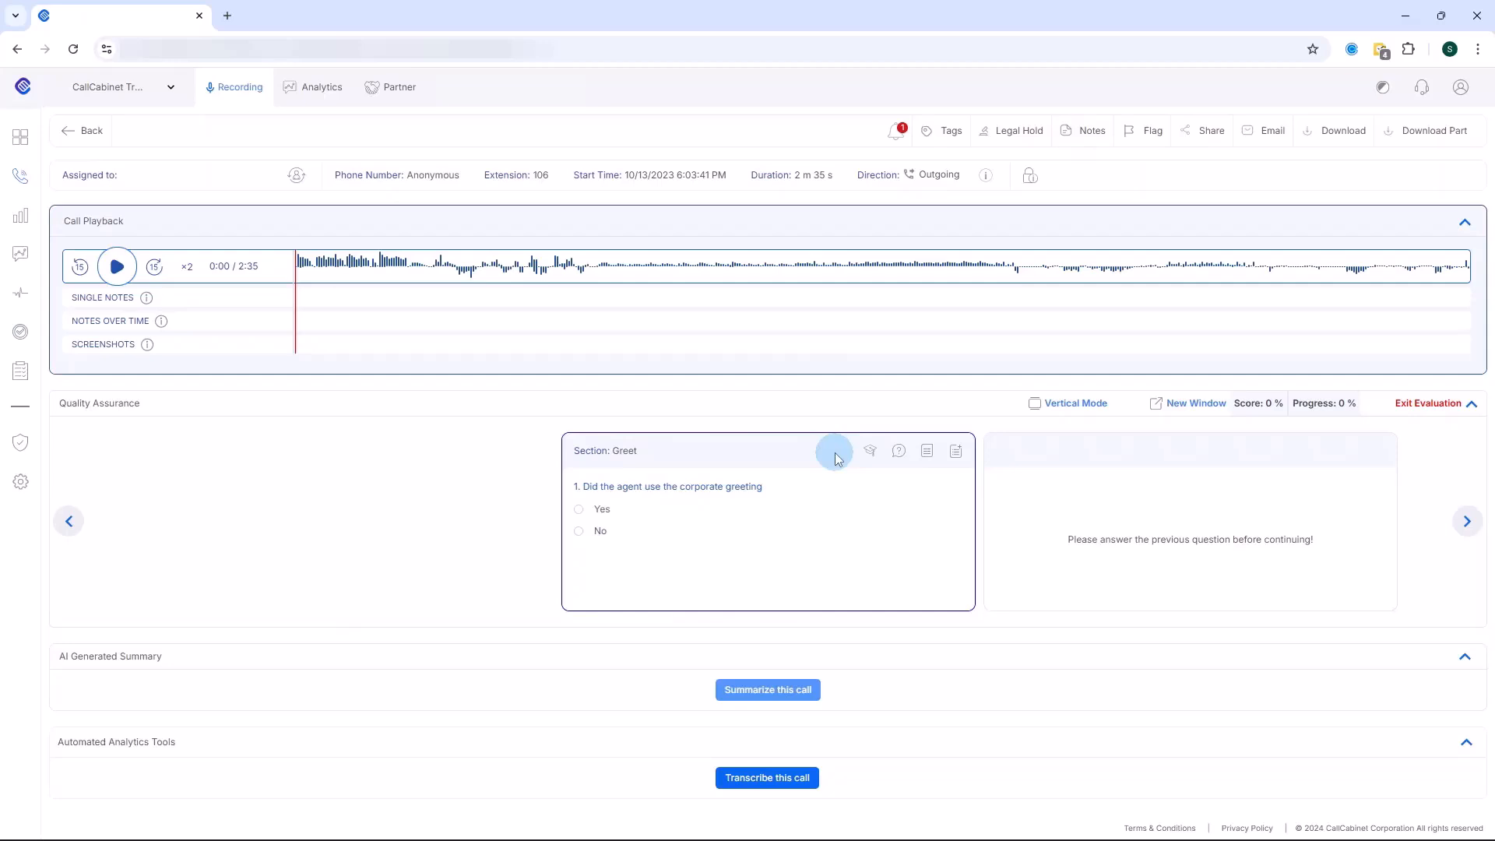
{"action": "left_click", "coordinate": [578, 510]}
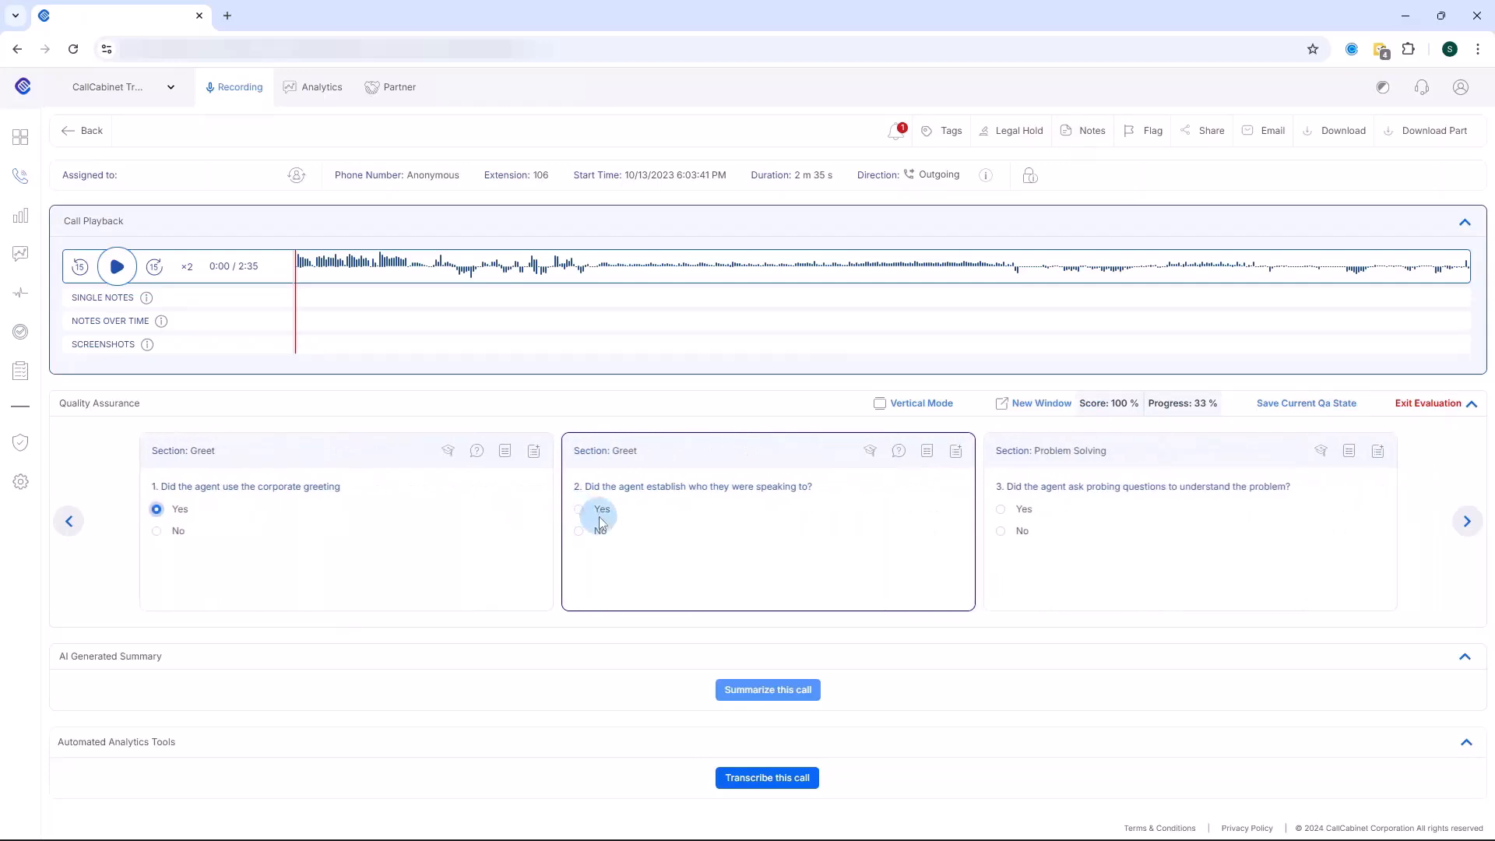
Create a new evaluation form and set it up as an automated scorecard.
{"action": "left_click", "coordinate": [19, 380]}
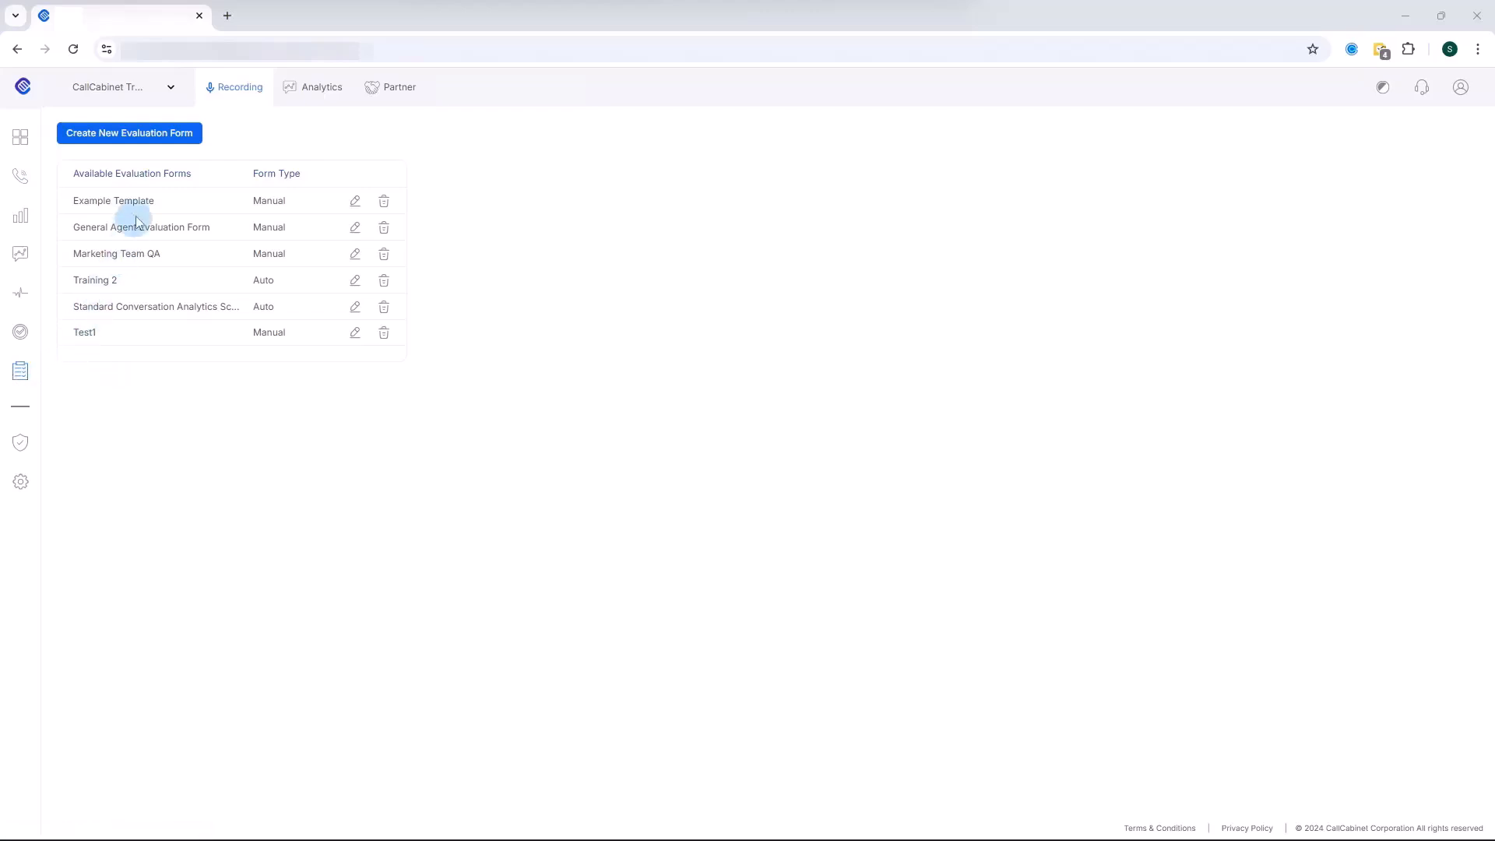
{"action": "left_click", "coordinate": [156, 135]}
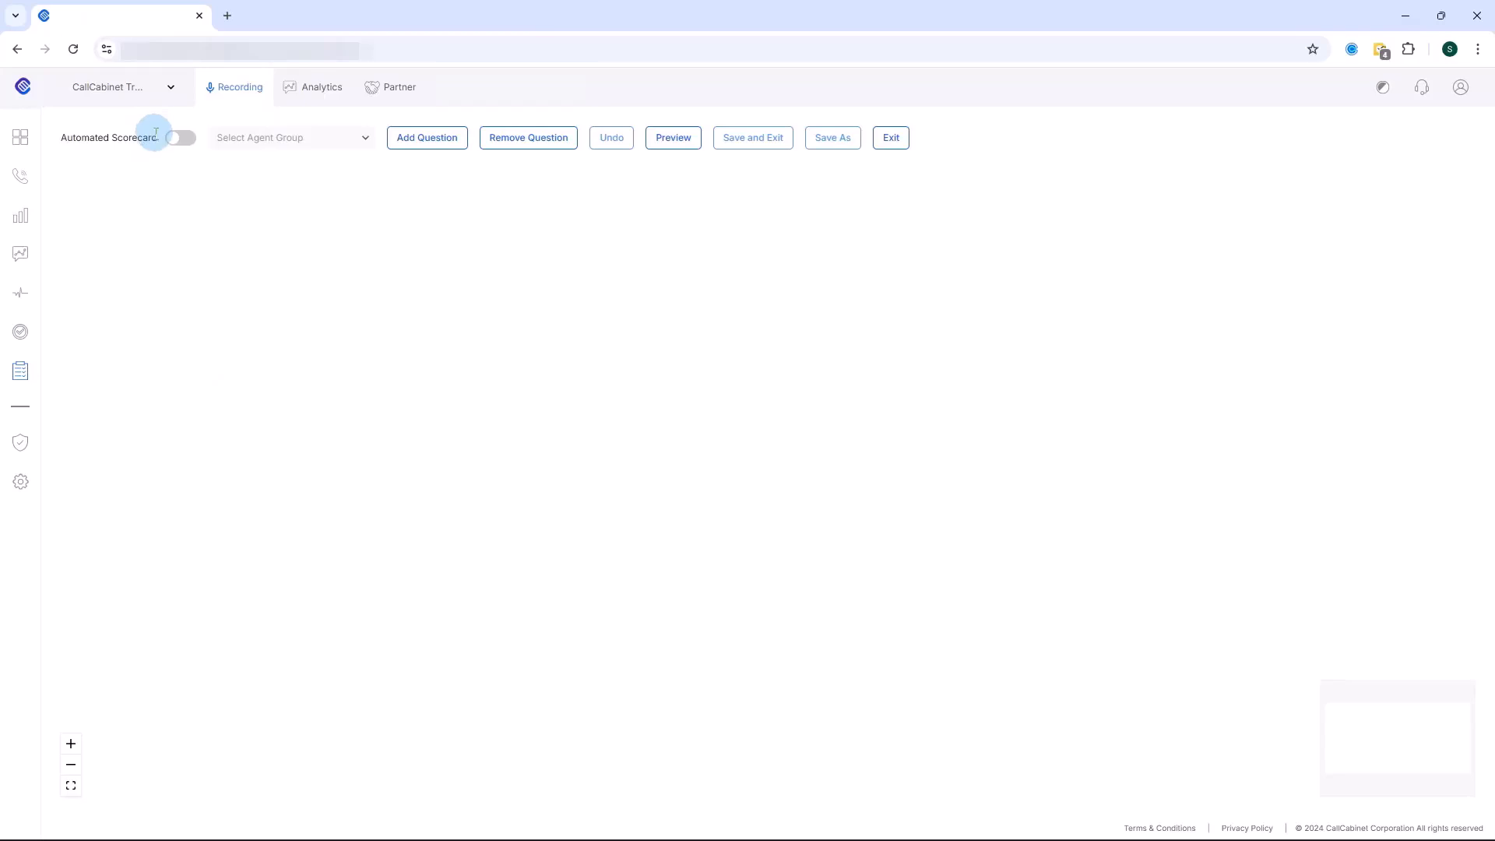
{"action": "left_click", "coordinate": [185, 142]}
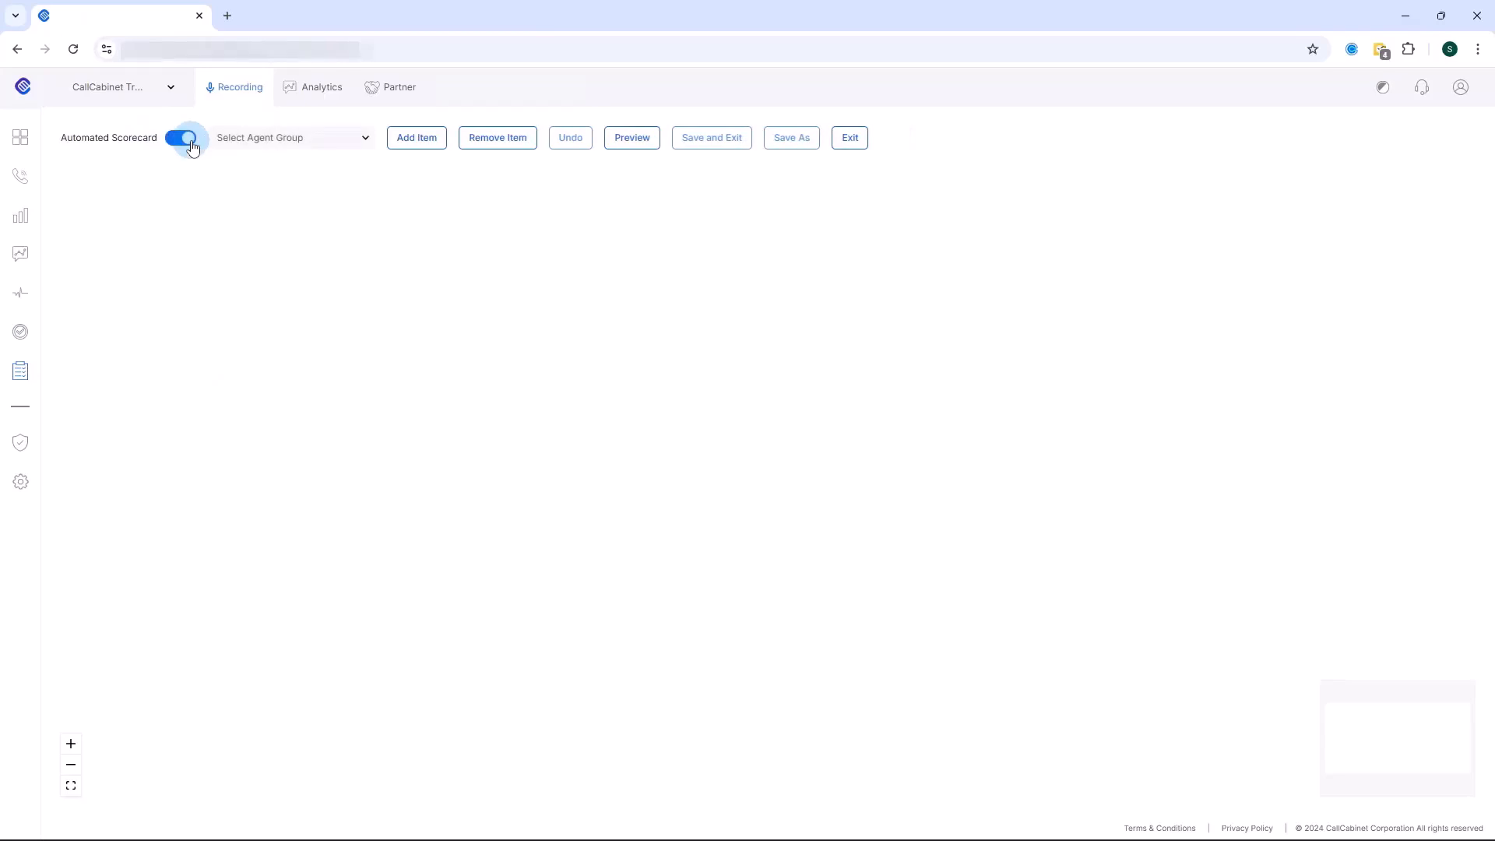
Add a Filter item to the scorecard with the description "Duration greater than 60 seconds".
{"action": "left_click", "coordinate": [408, 146]}
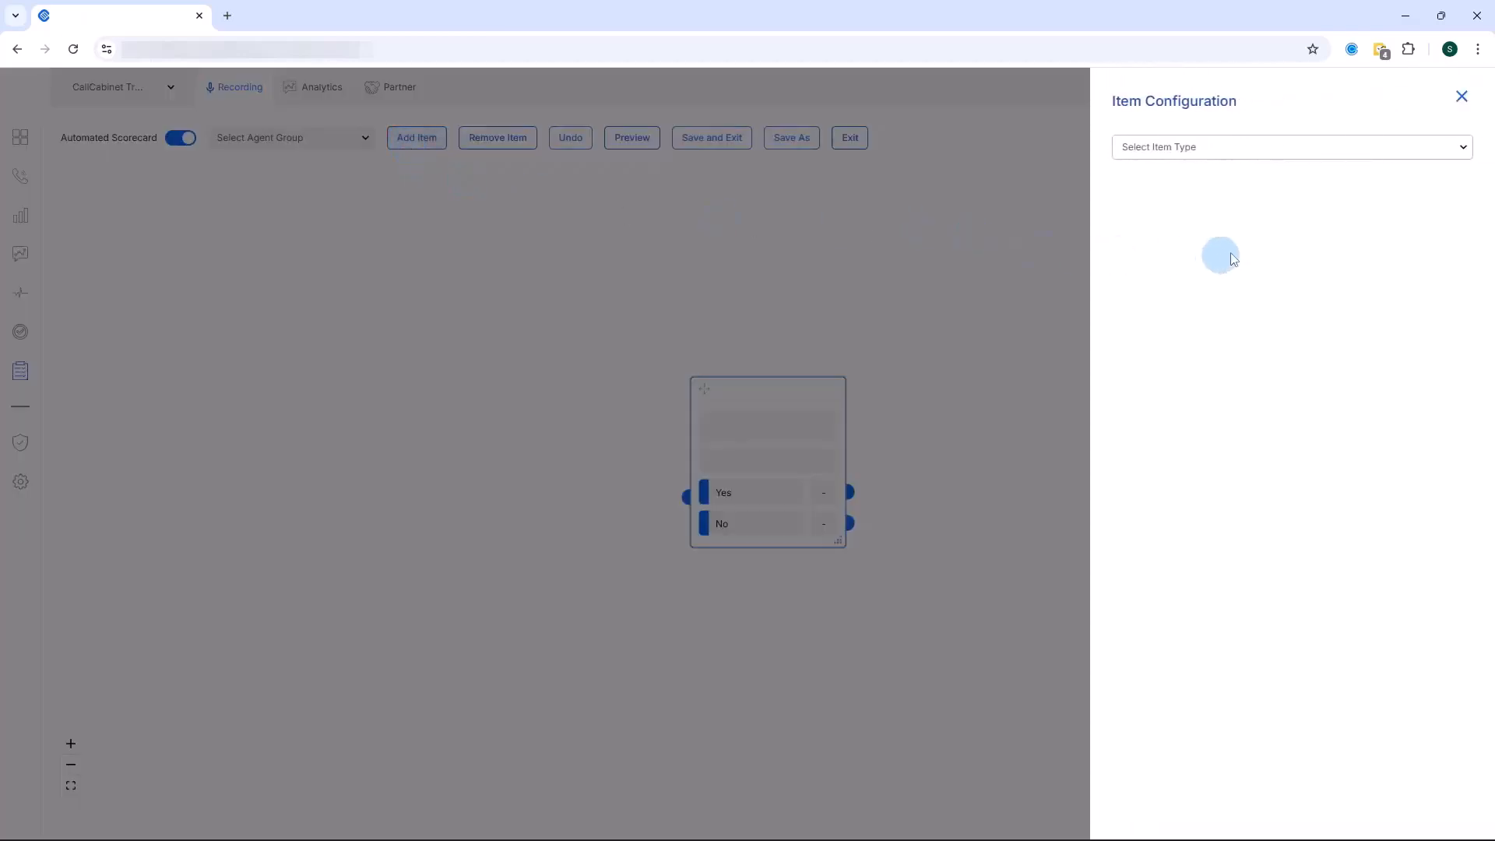
{"action": "left_click", "coordinate": [1469, 152]}
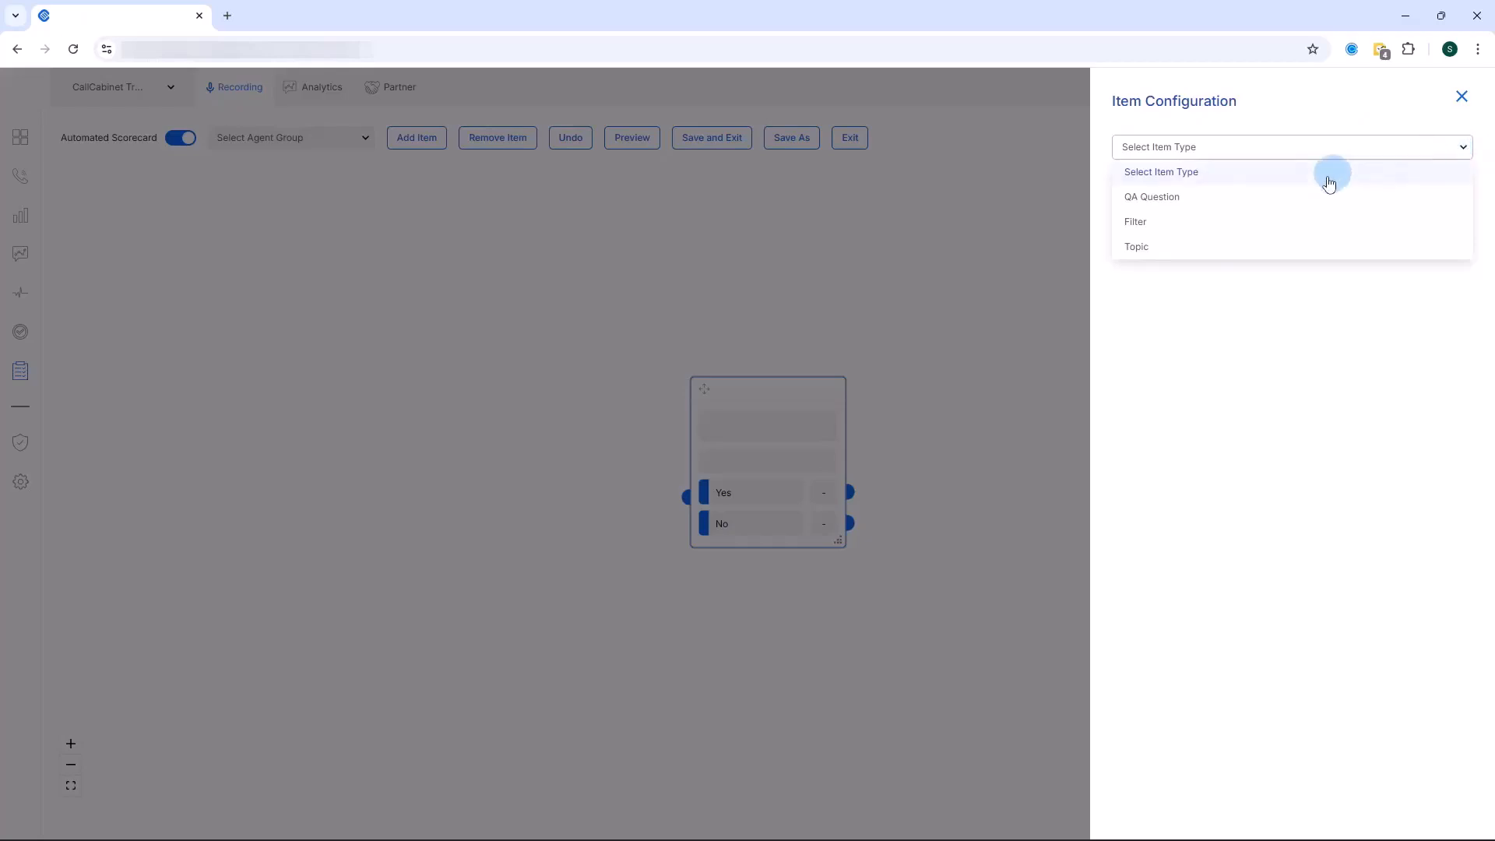
{"action": "left_click", "coordinate": [1168, 226]}
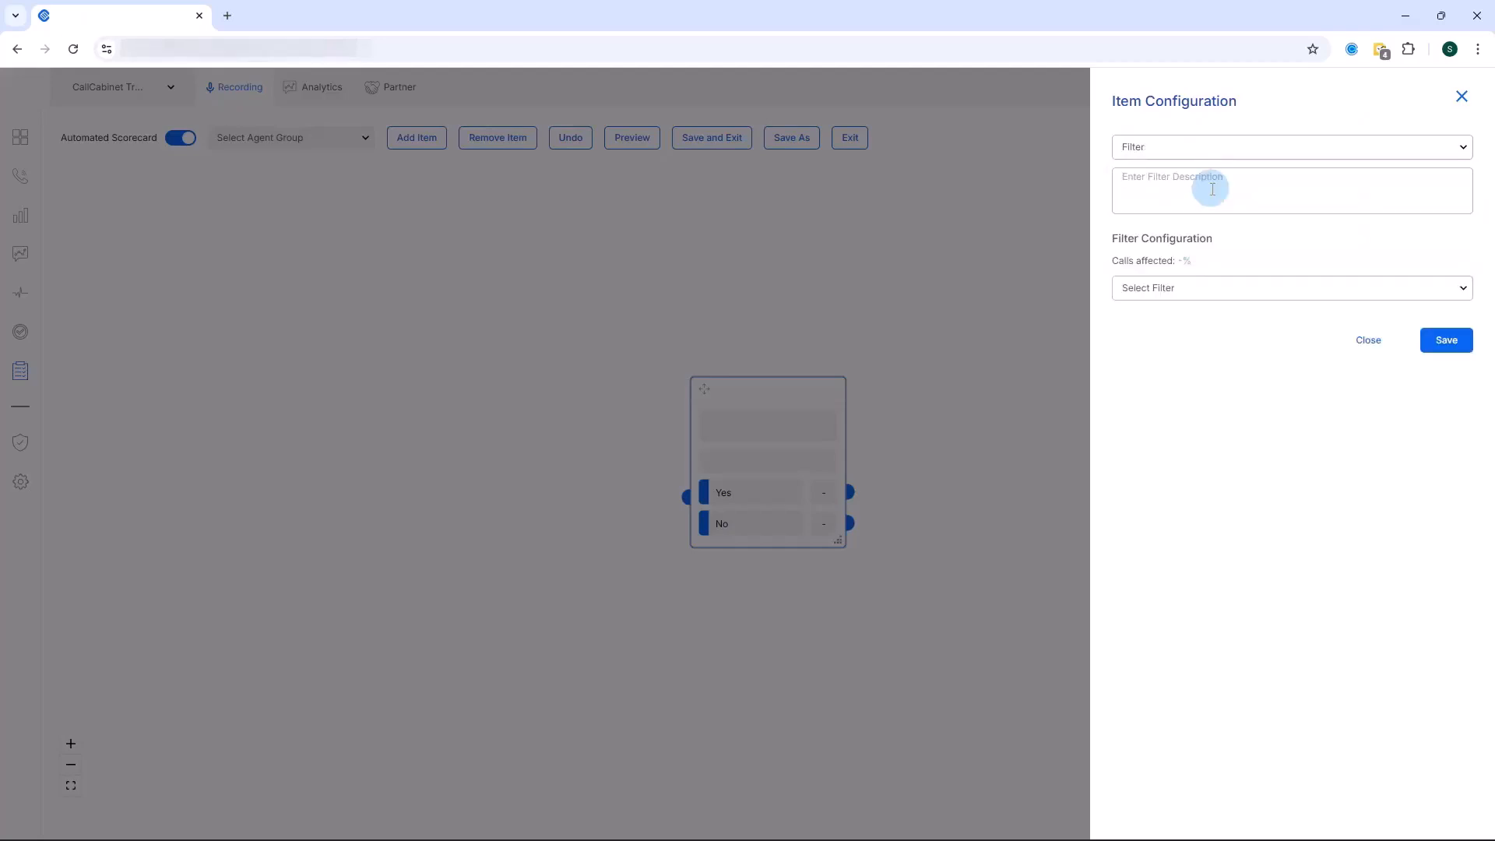
{"action": "left_click", "coordinate": [1212, 189]}
{"action": "type", "text": "Duration greater than 60 seconds"}
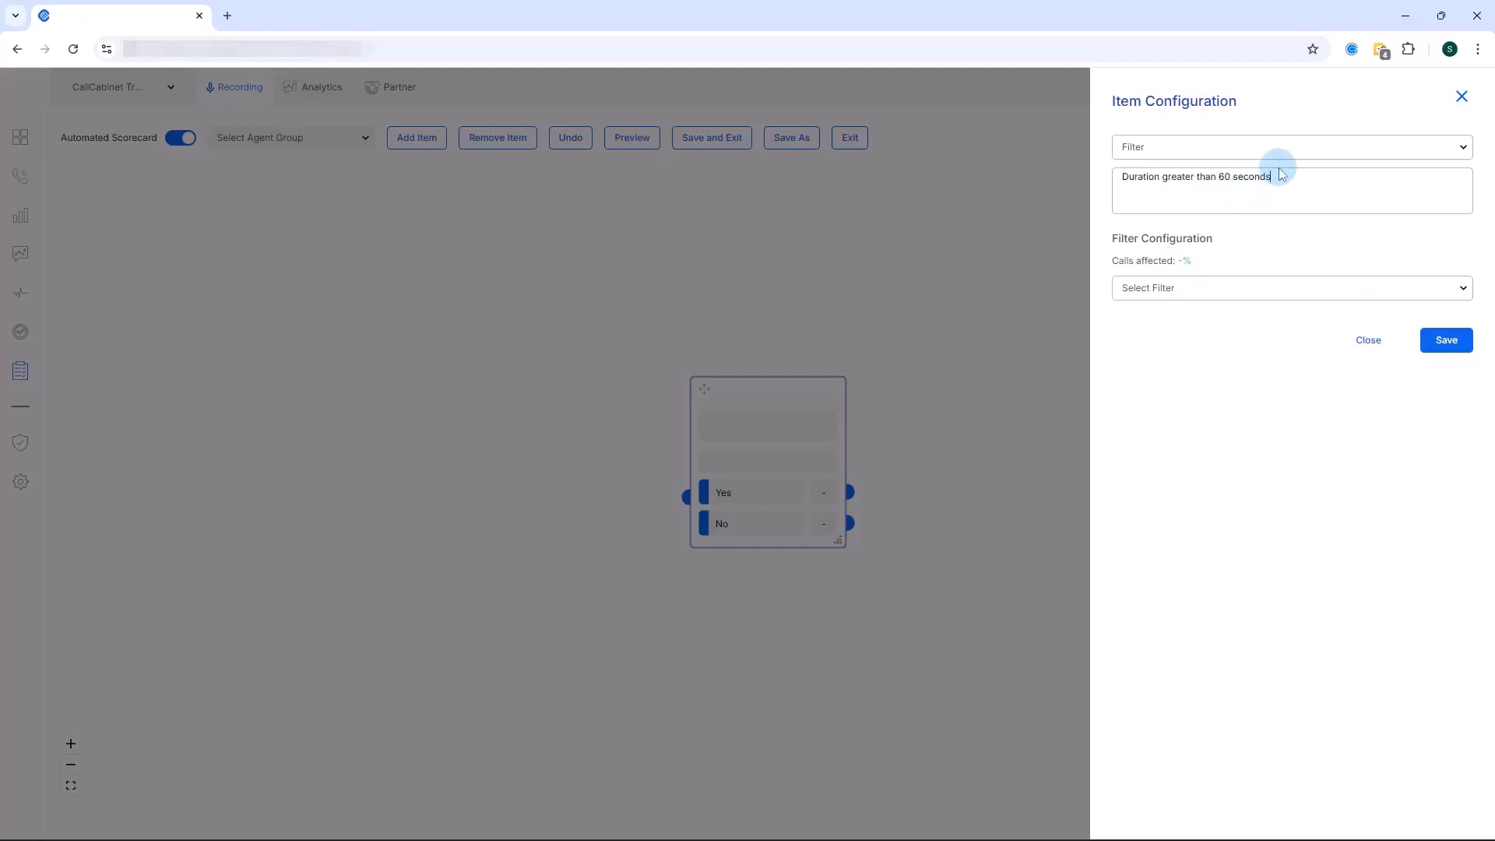
Set the filter to Audio Duration Seconds Greater Than 60, save it, and move its block up and to the left on the canvas.
{"action": "left_click", "coordinate": [1463, 289]}
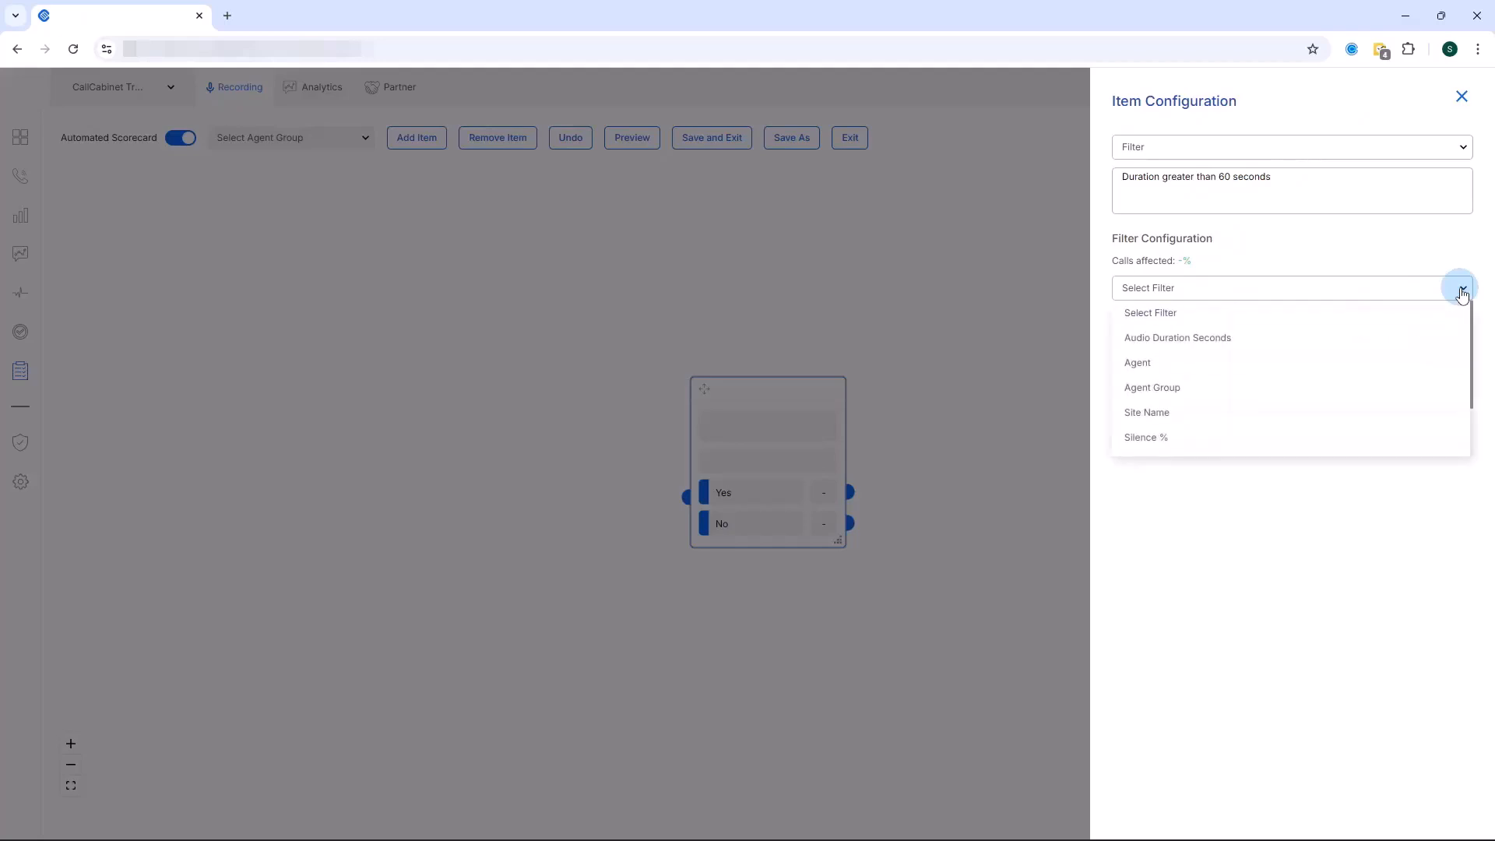
{"action": "left_click", "coordinate": [1242, 339]}
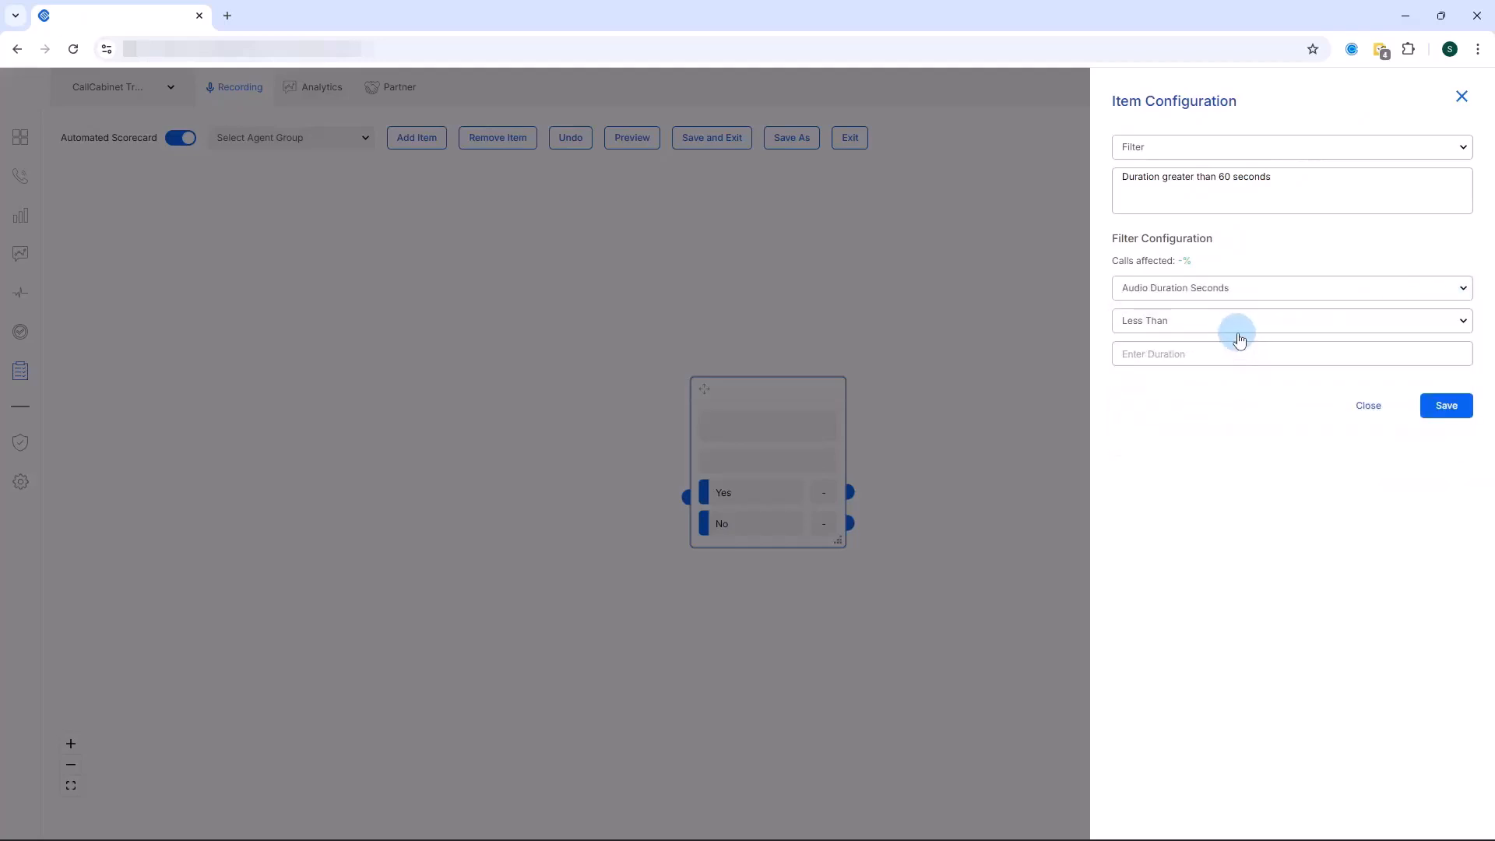
{"action": "left_click", "coordinate": [1239, 328]}
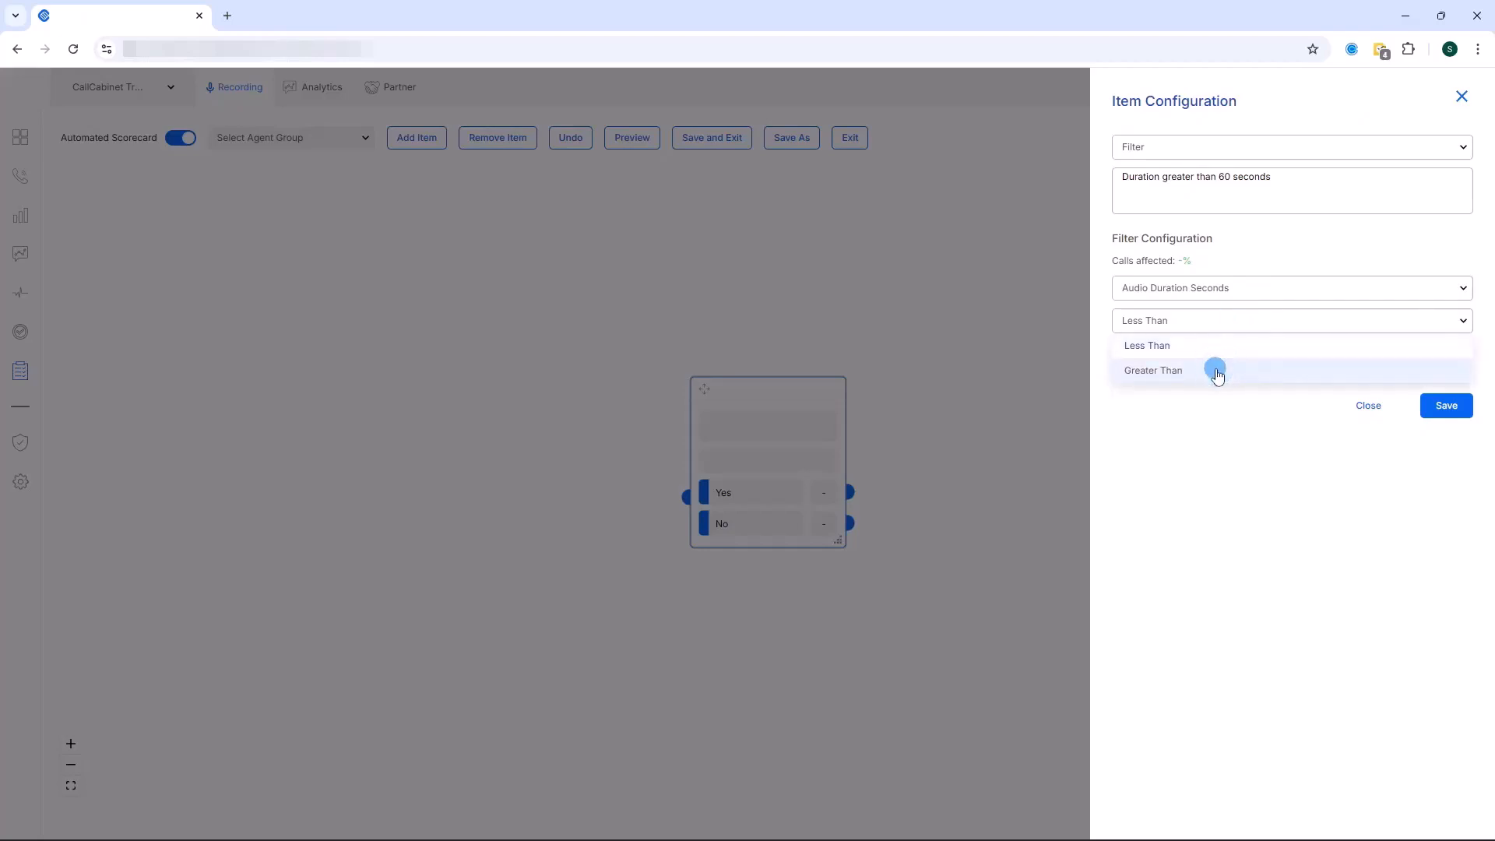
{"action": "left_click", "coordinate": [1216, 371]}
{"action": "left_click", "coordinate": [1219, 358]}
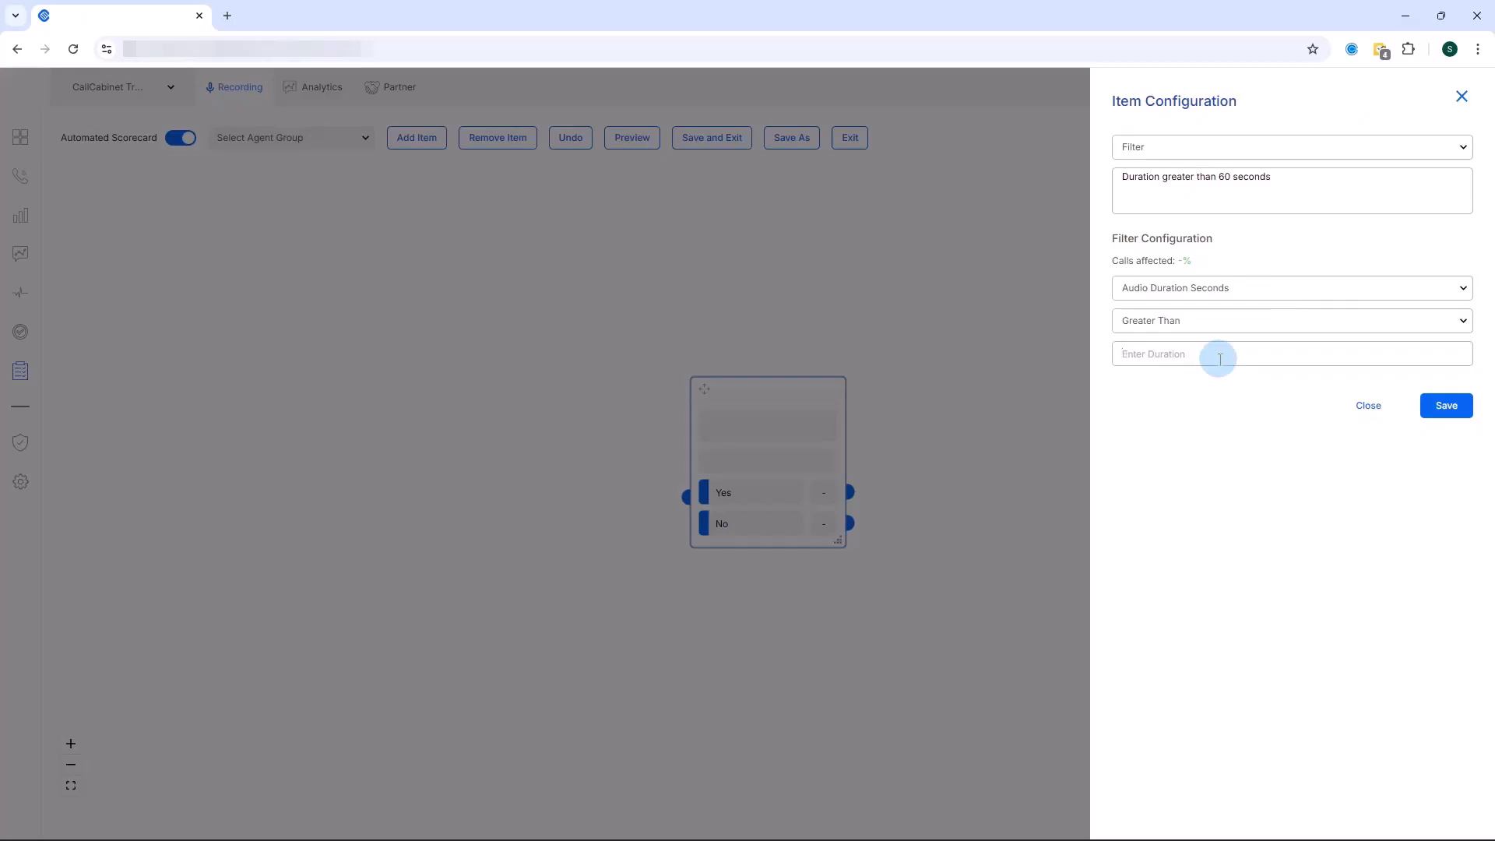
{"action": "type", "text": "60"}
{"action": "left_click", "coordinate": [1446, 406]}
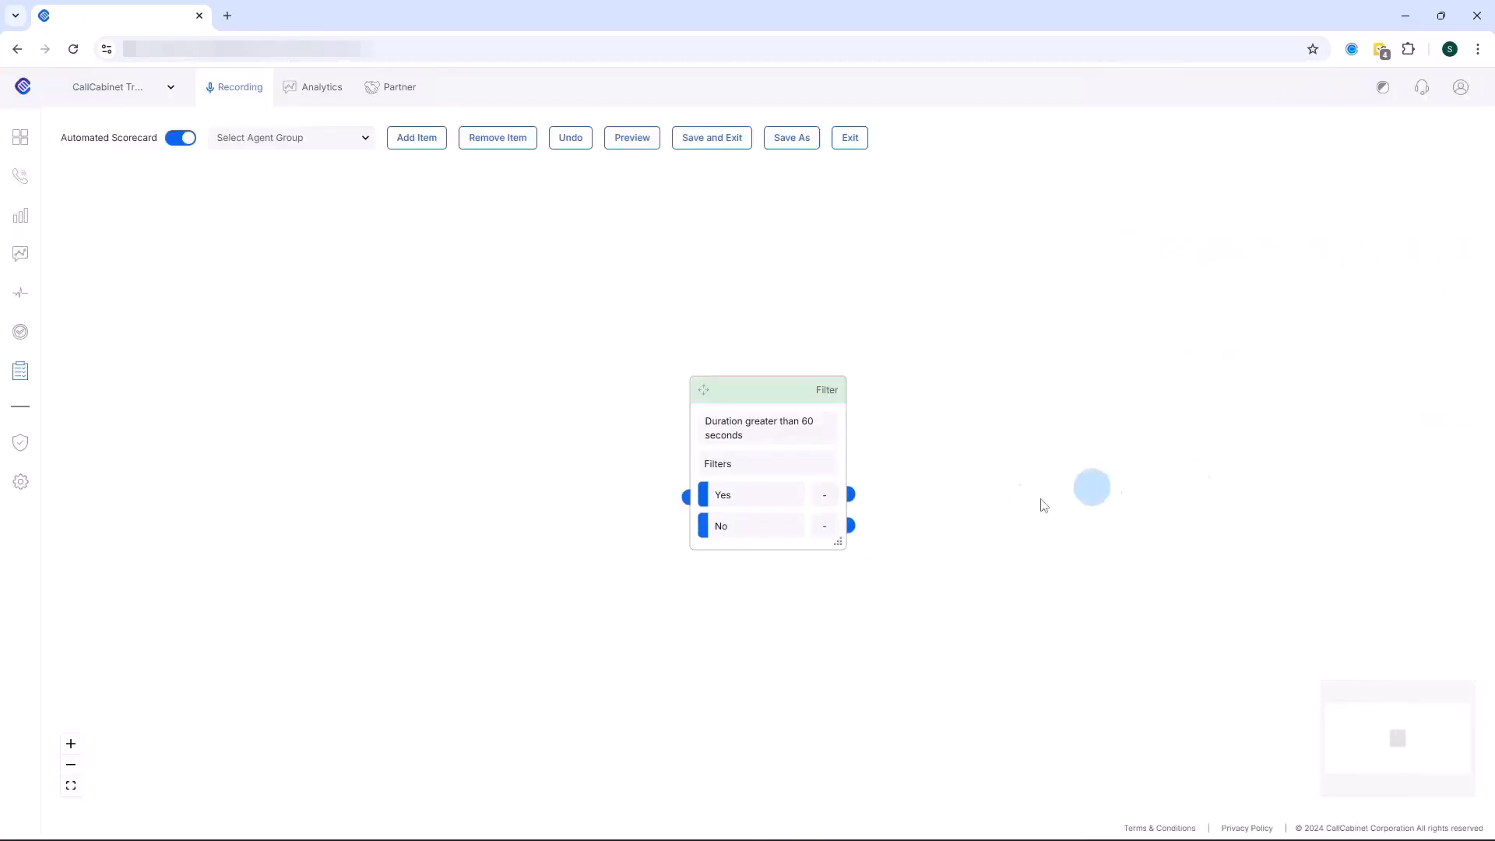
{"action": "left_click_drag", "start_coordinate": [767, 392], "coordinate": [474, 259]}
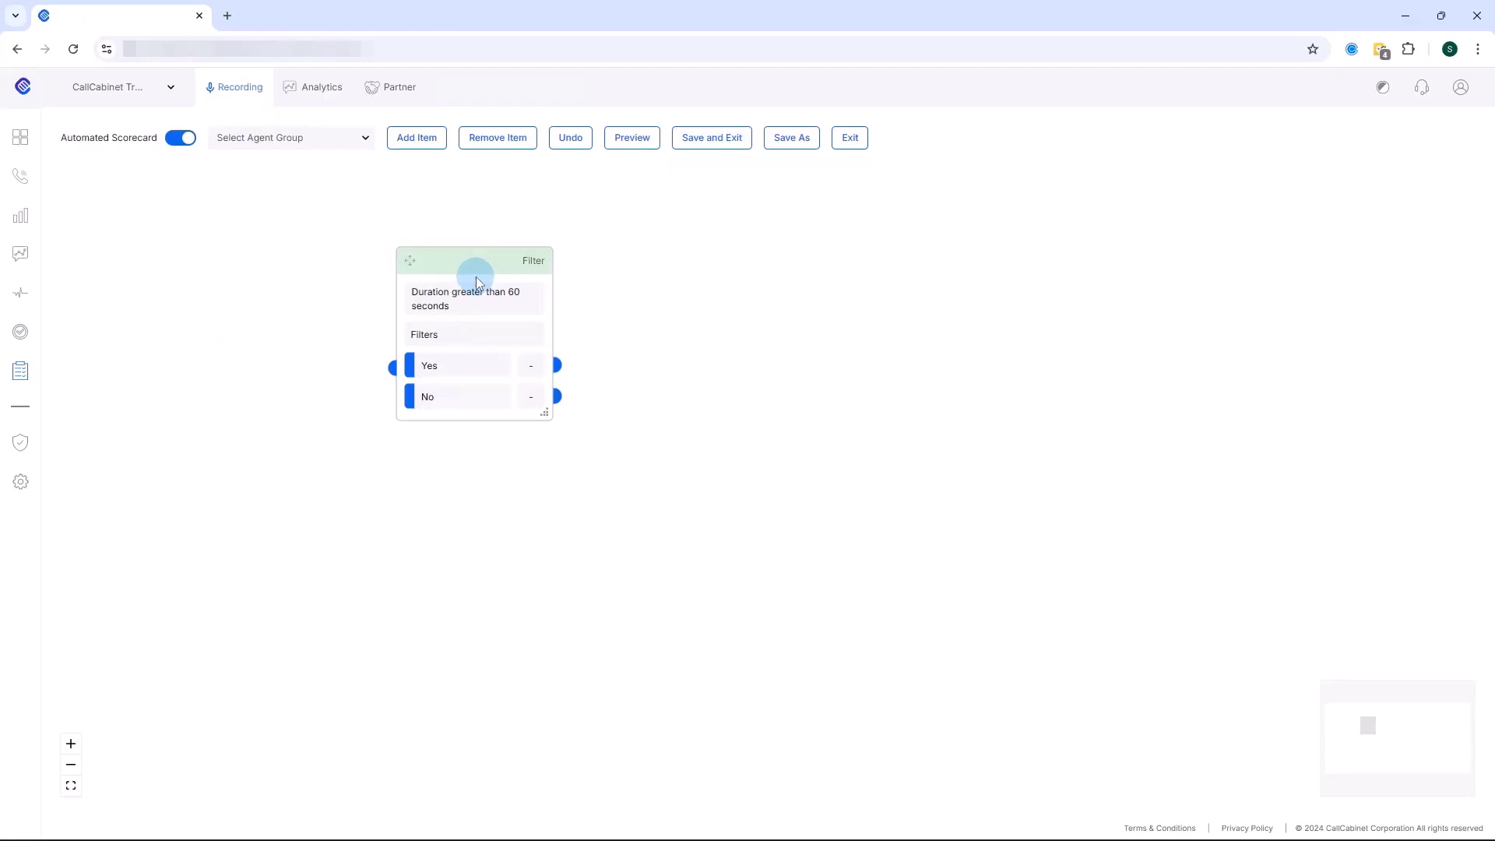
Add the QA question "Did the agent use the corporate greeting?" with hint "Hello", section Greet, Incoming, Both Channels, First Seconds, Yes 100 and No 0.
{"action": "key", "text": "alt"}
{"action": "left_click", "coordinate": [430, 148]}
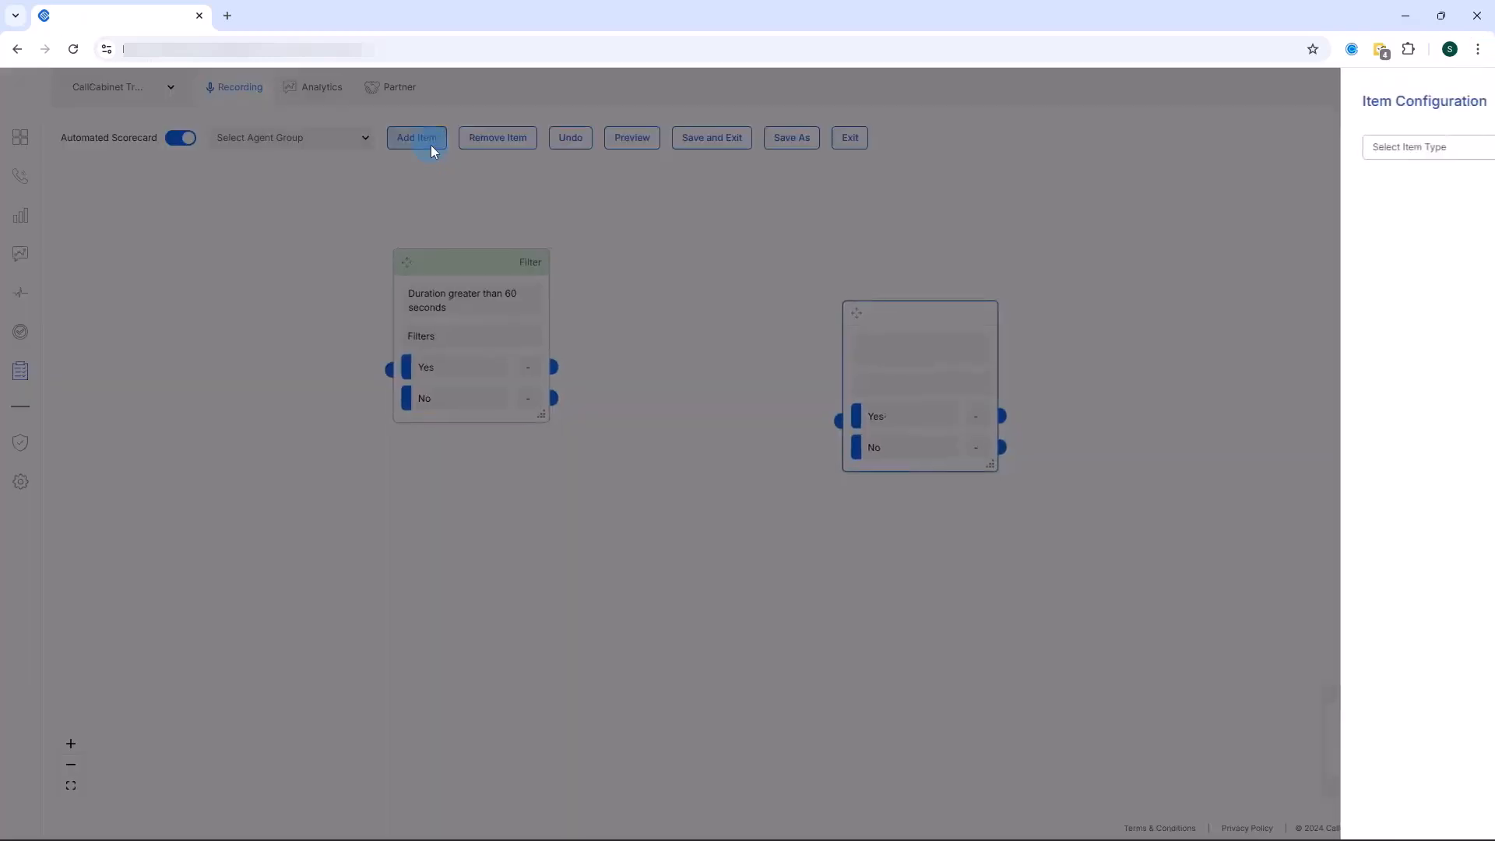
{"action": "left_click", "coordinate": [1463, 149]}
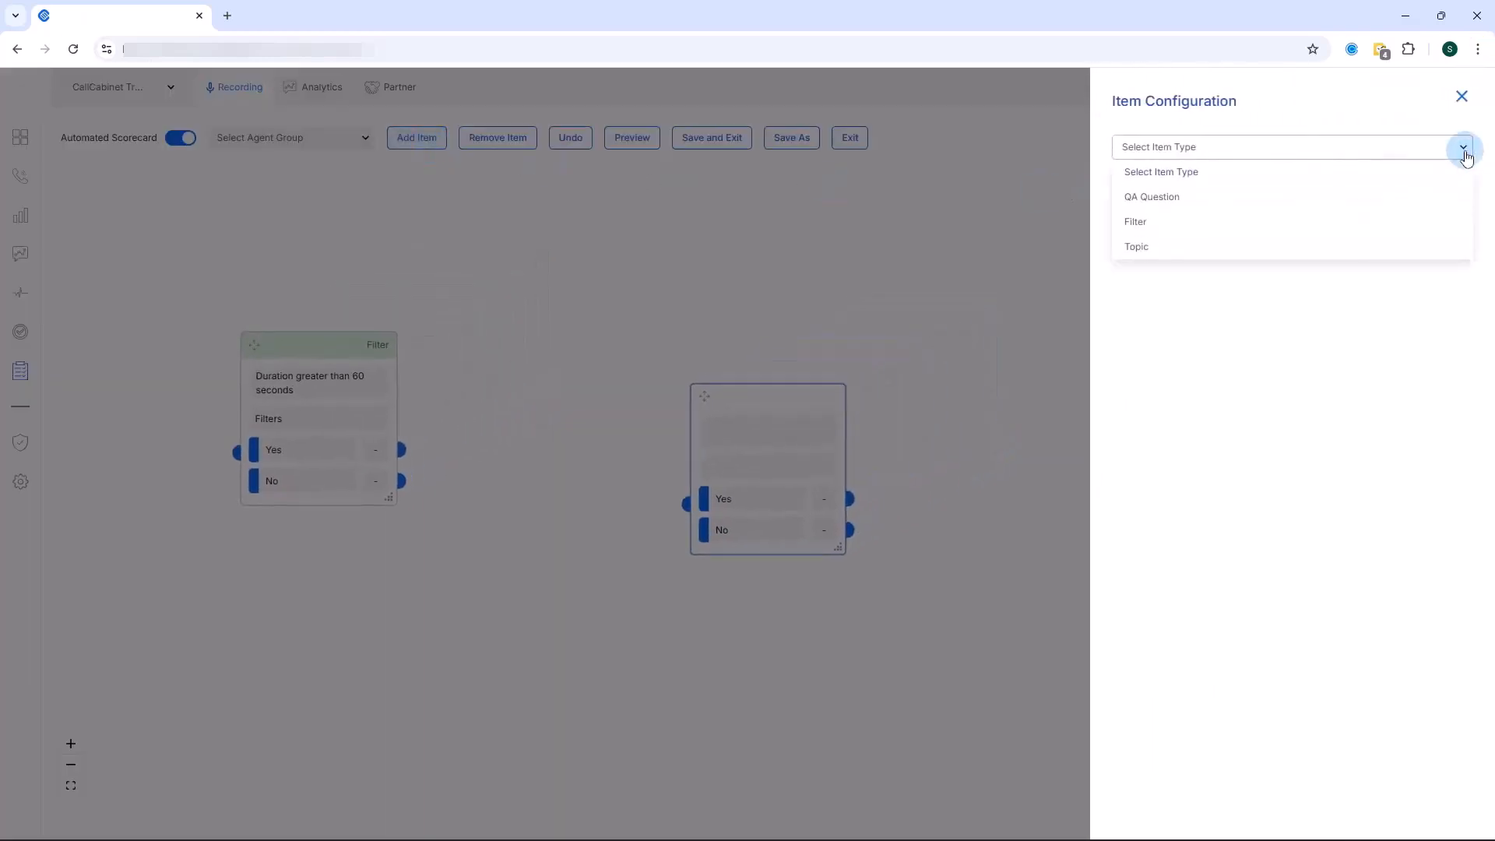
{"action": "left_click", "coordinate": [1269, 198]}
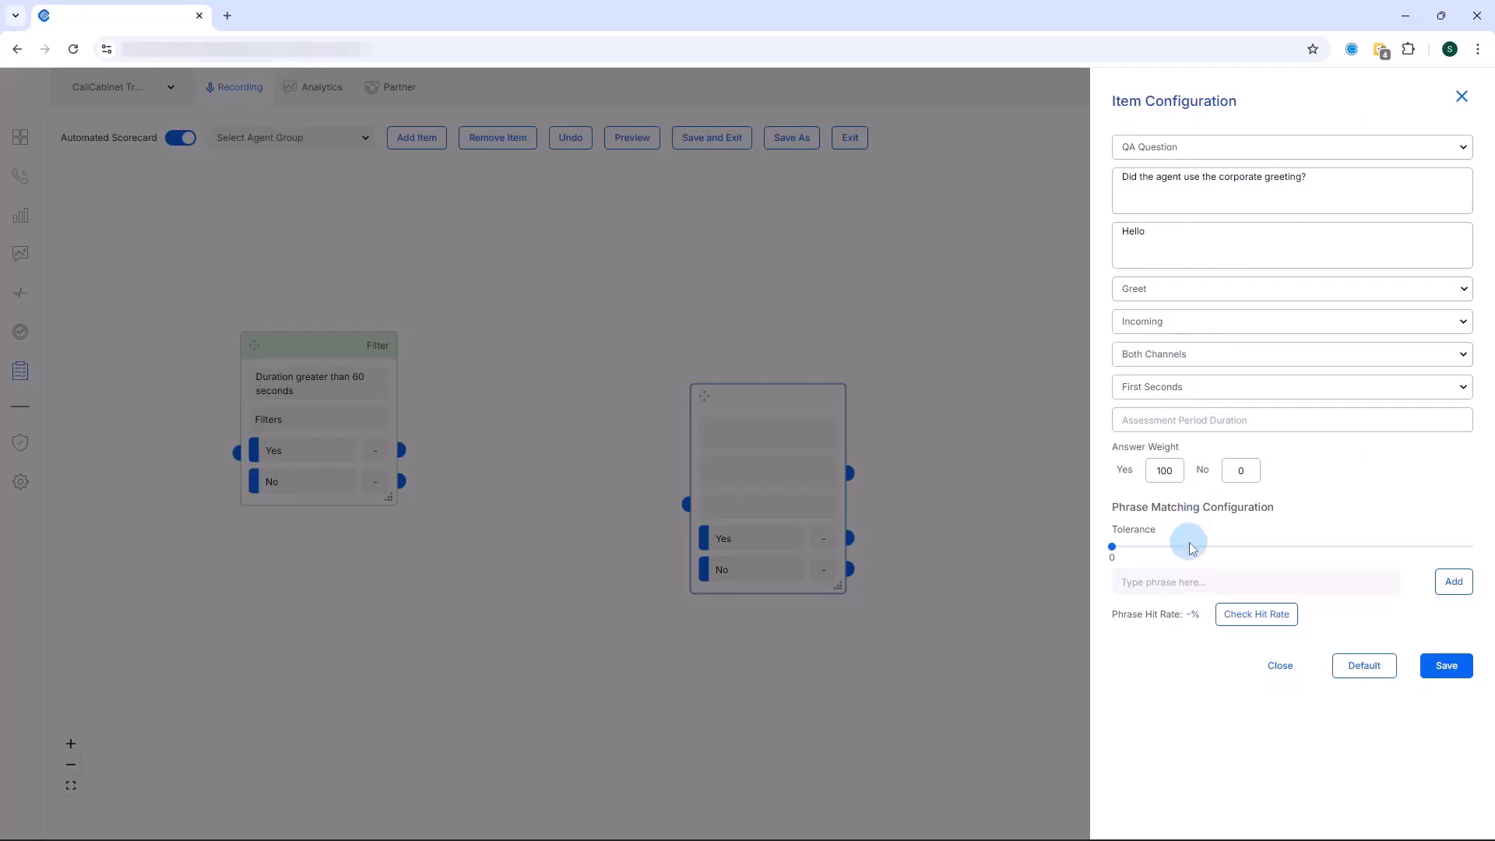
Add "Hello" as a matching phrase for the greeting question and save the question.
{"action": "left_click", "coordinate": [1176, 588]}
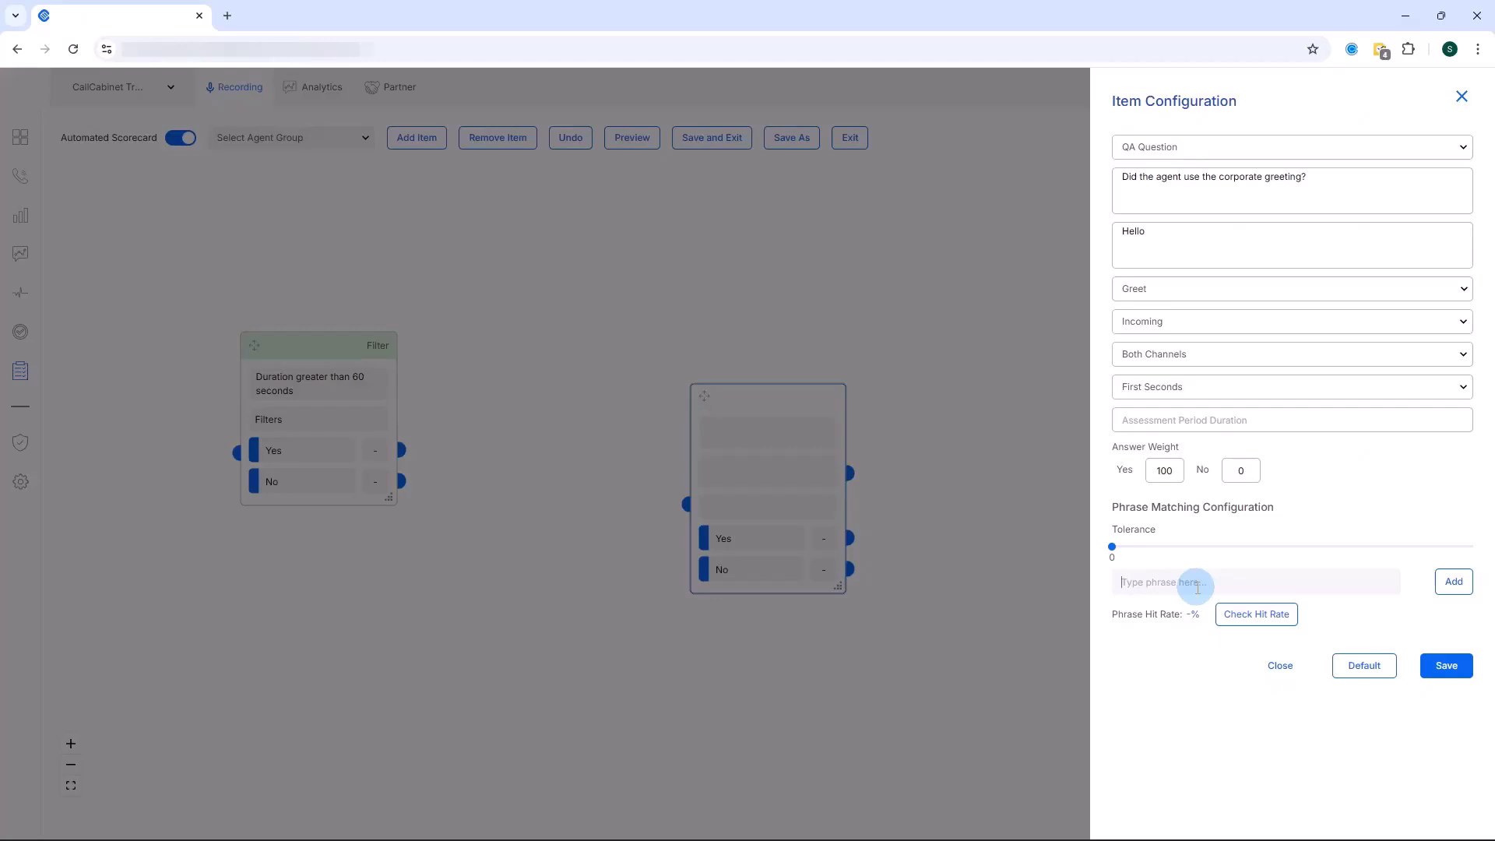
{"action": "left_click", "coordinate": [1198, 588]}
{"action": "type", "text": "Heelo"}
{"action": "key", "text": "BackSpace"}
{"action": "key", "text": "BackSpace"}
{"action": "key", "text": "BackSpace"}
{"action": "type", "text": "llo"}
{"action": "left_click", "coordinate": [1439, 580]}
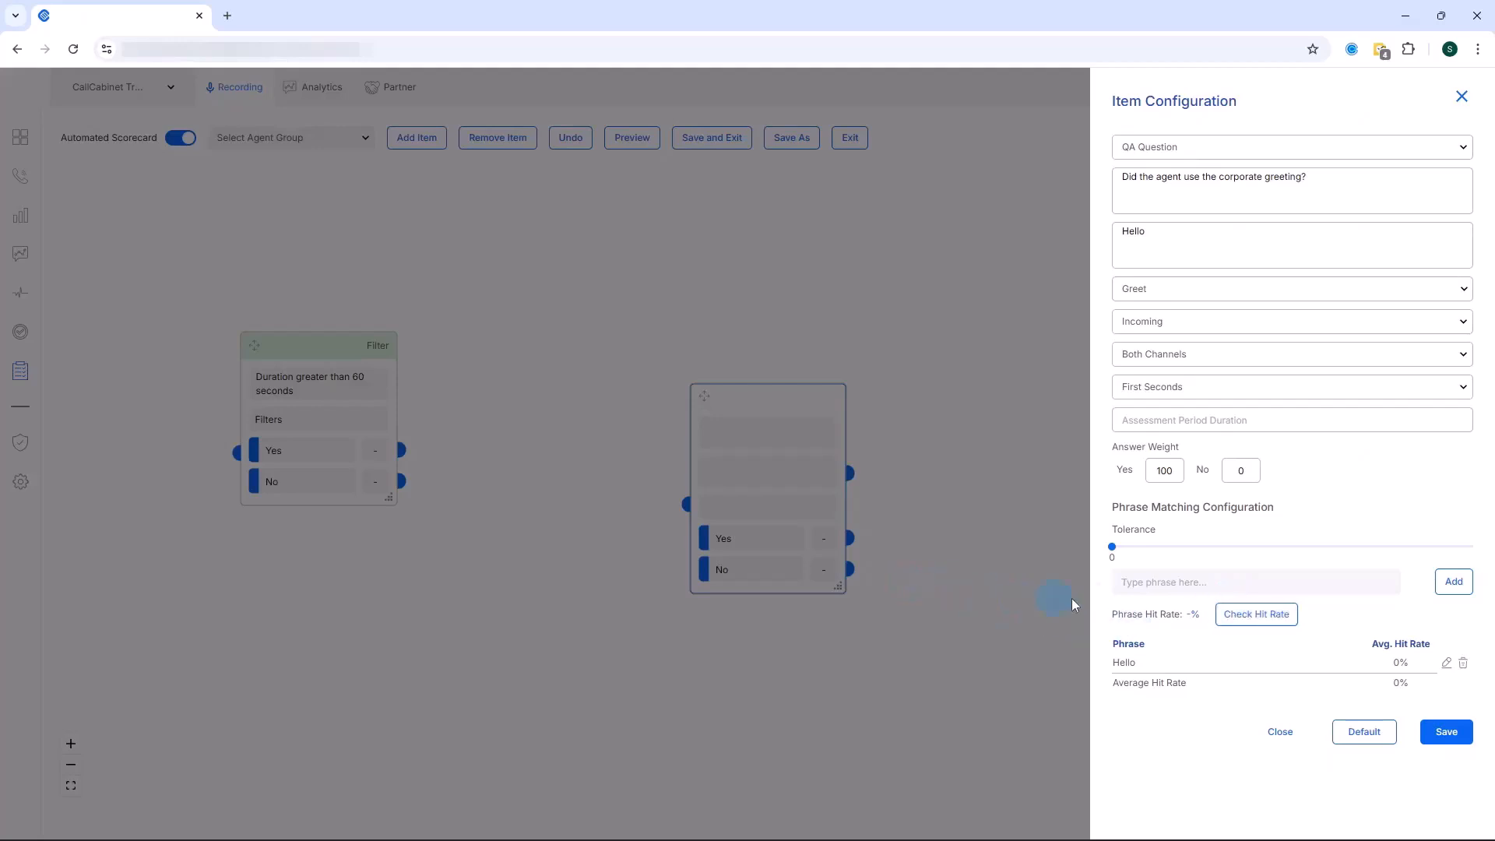
{"action": "left_click", "coordinate": [1442, 732]}
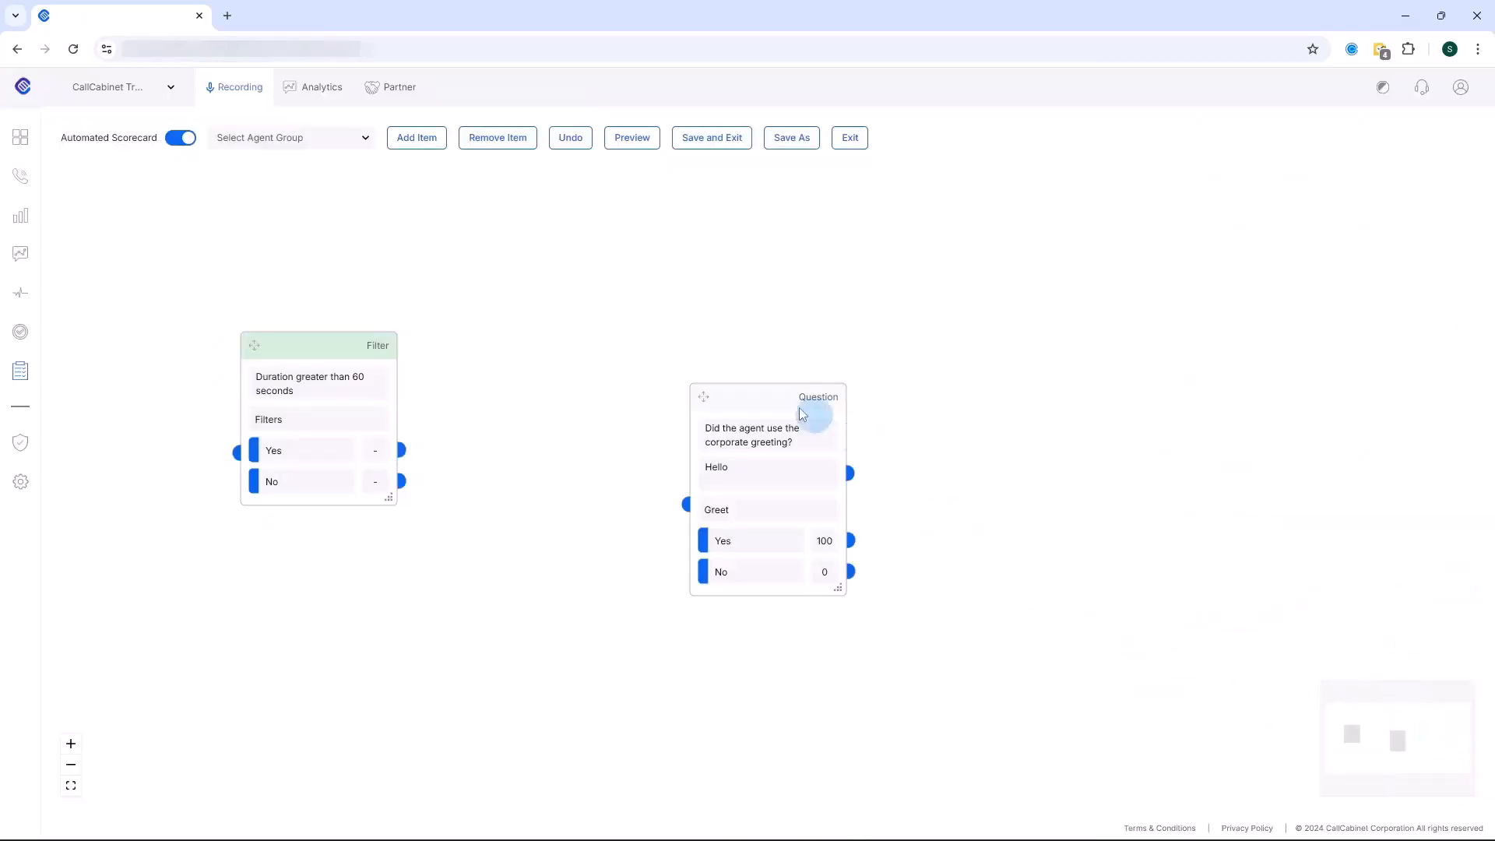
Move the greeting question beside the duration filter and link the filter's Yes answer to it.
{"action": "left_click_drag", "start_coordinate": [791, 403], "coordinate": [639, 337]}
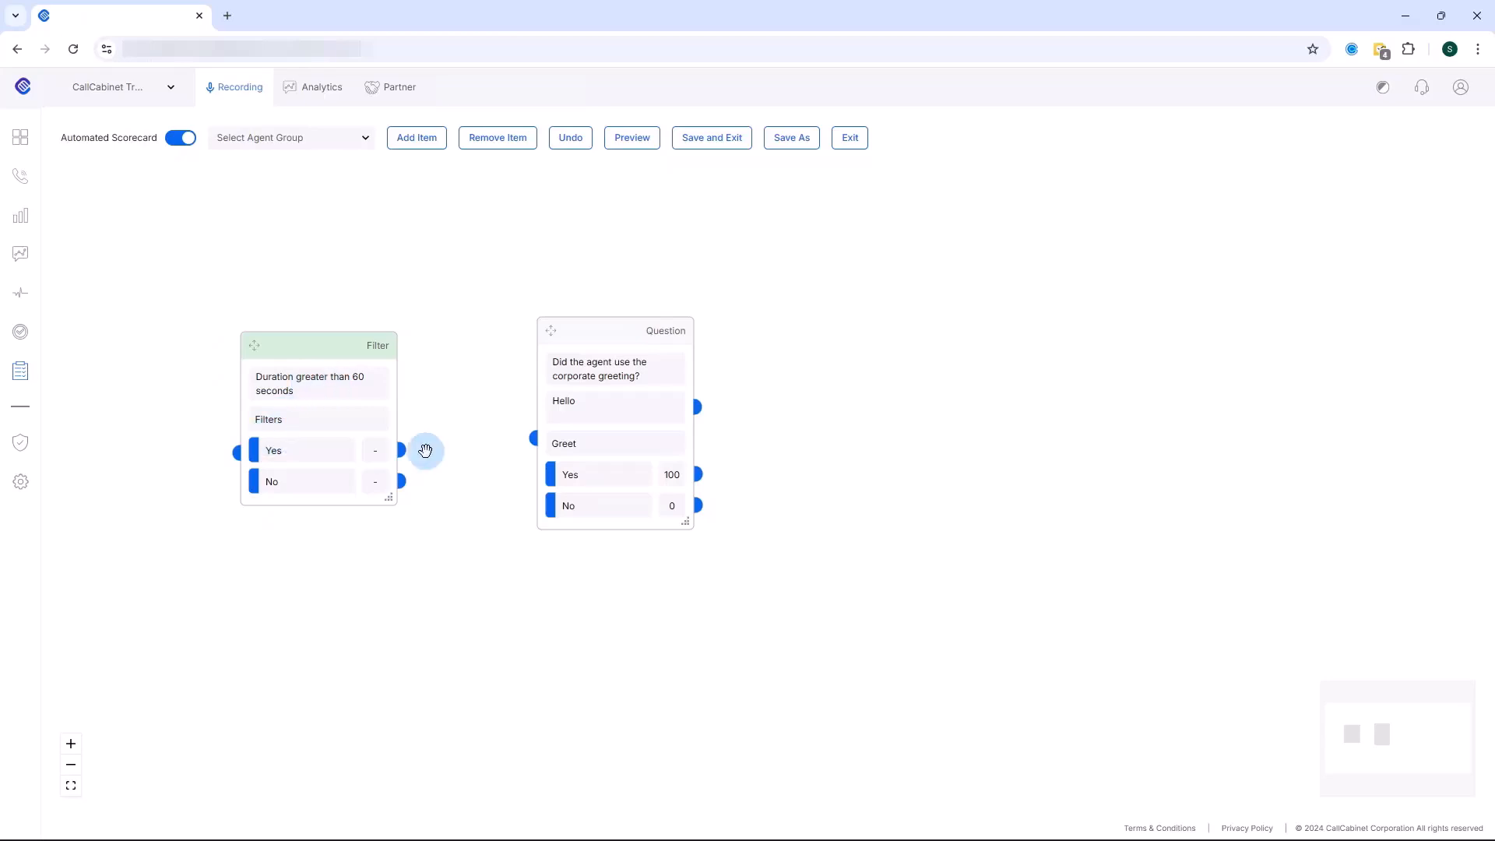
{"action": "left_click_drag", "start_coordinate": [405, 451], "coordinate": [608, 436]}
{"action": "left_click", "coordinate": [608, 436]}
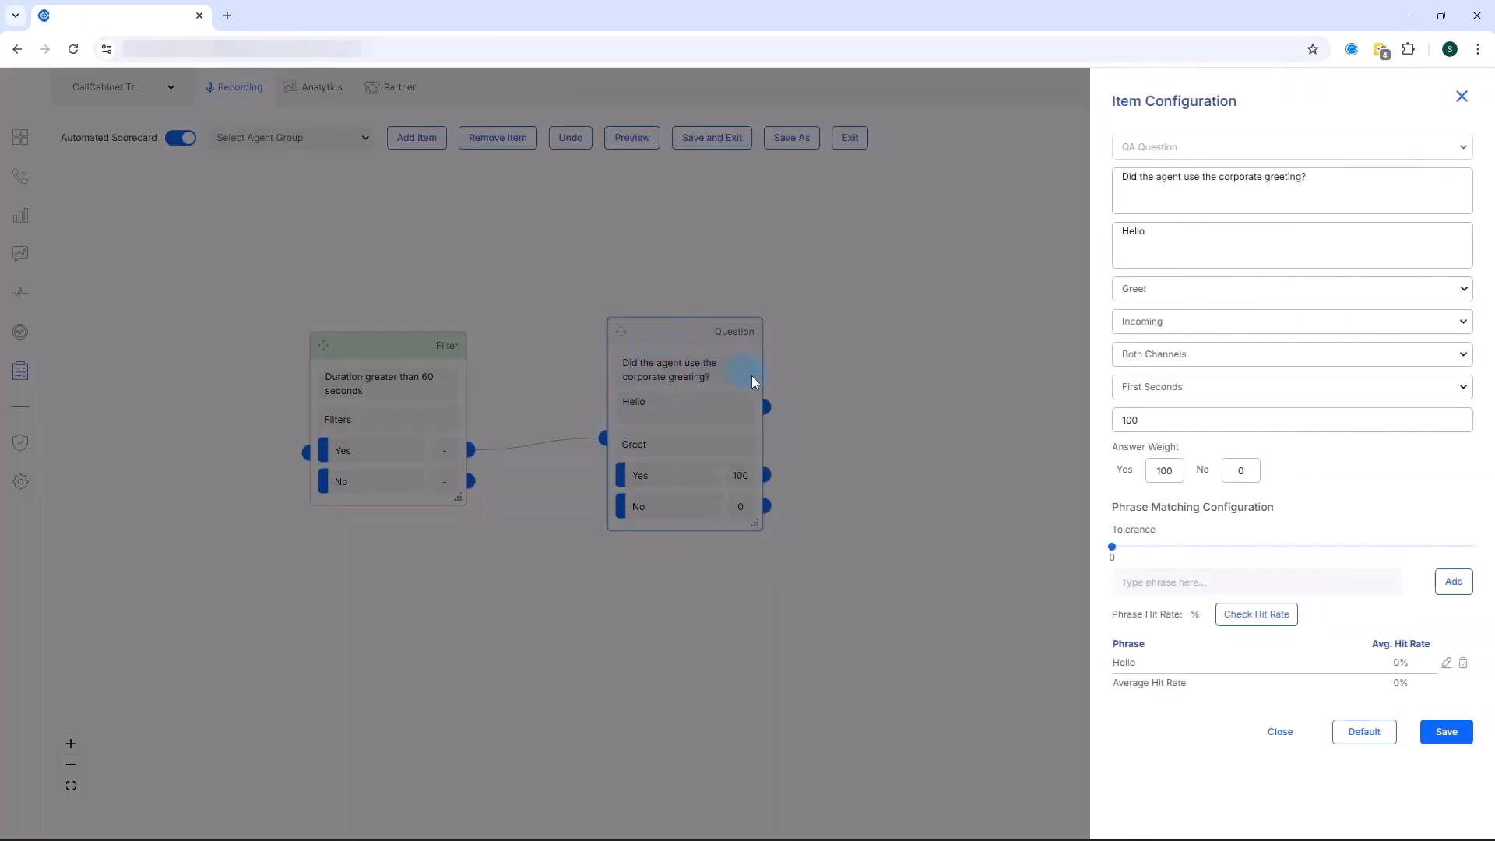